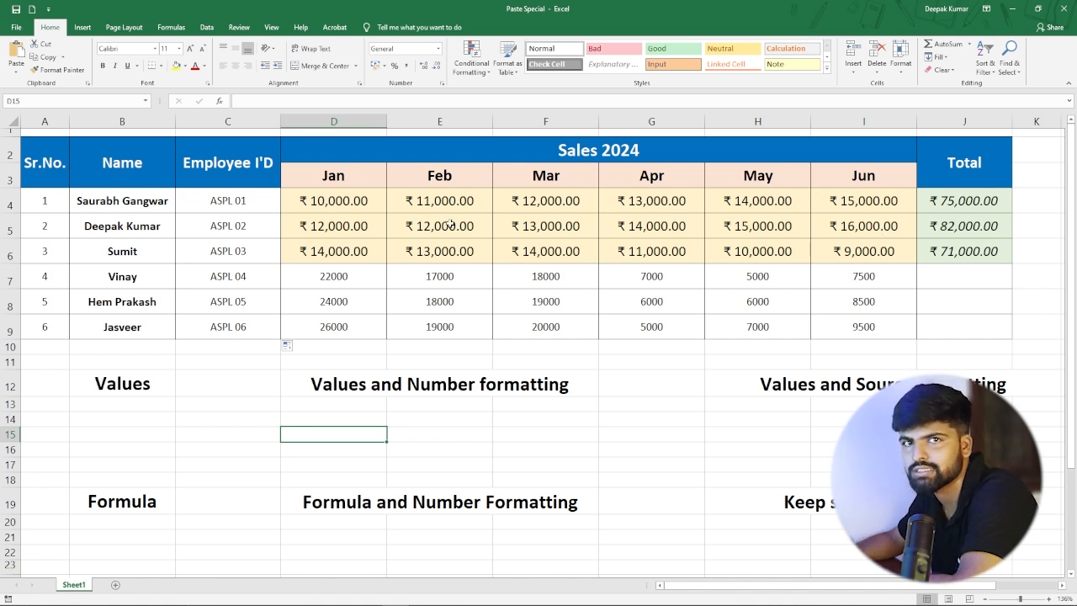
# Step: Copy the January sales values in D4:D9 and paste them with a regular paste starting at cell M5
pyautogui.scroll(-3, 380, 337)
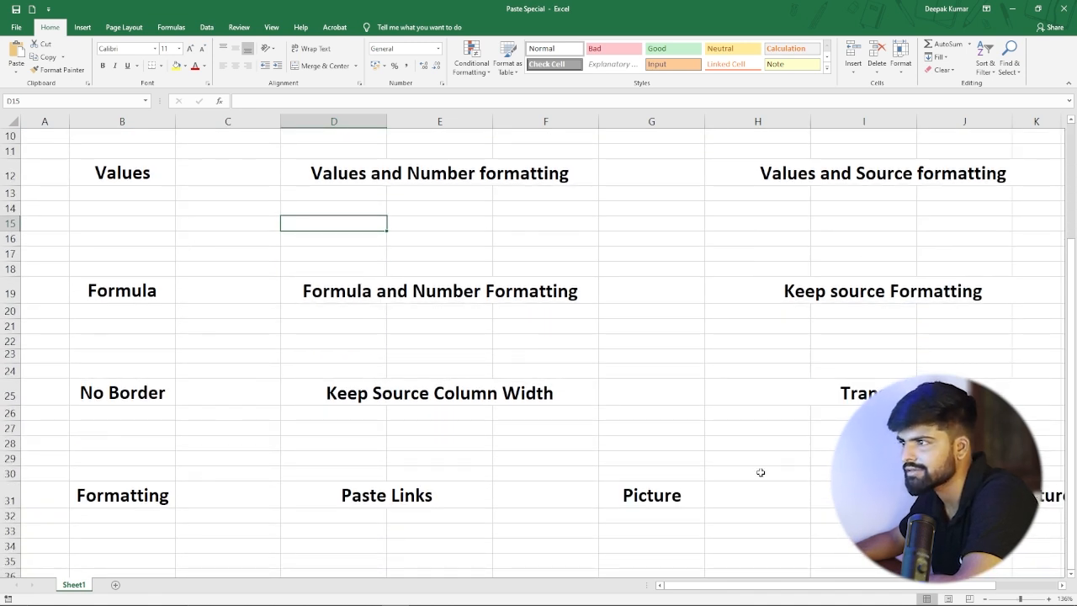
pyautogui.scroll(1, 563, 396)
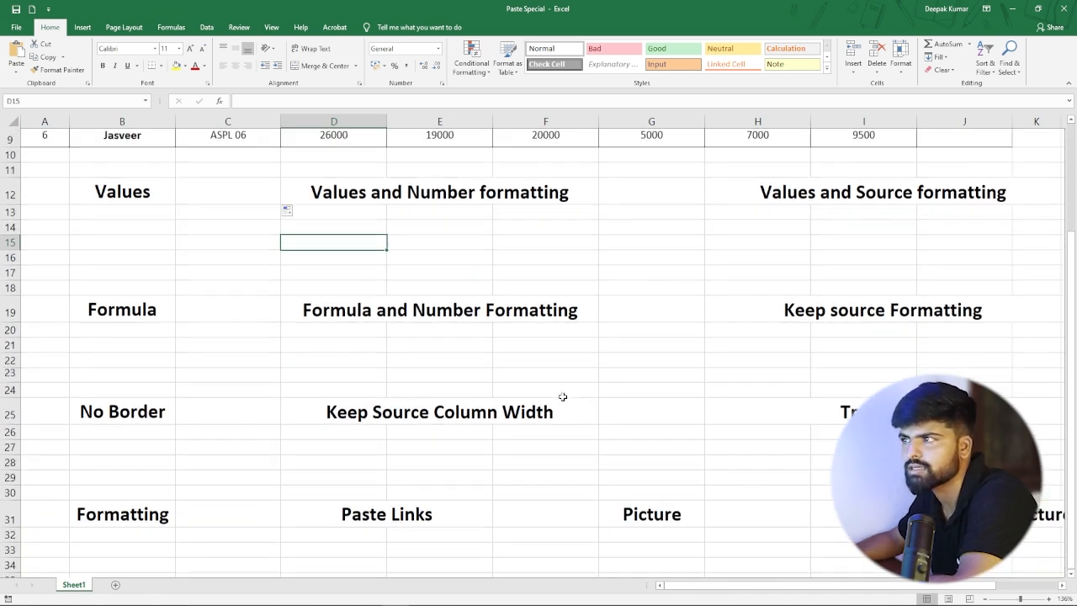
pyautogui.scroll(3, 563, 396)
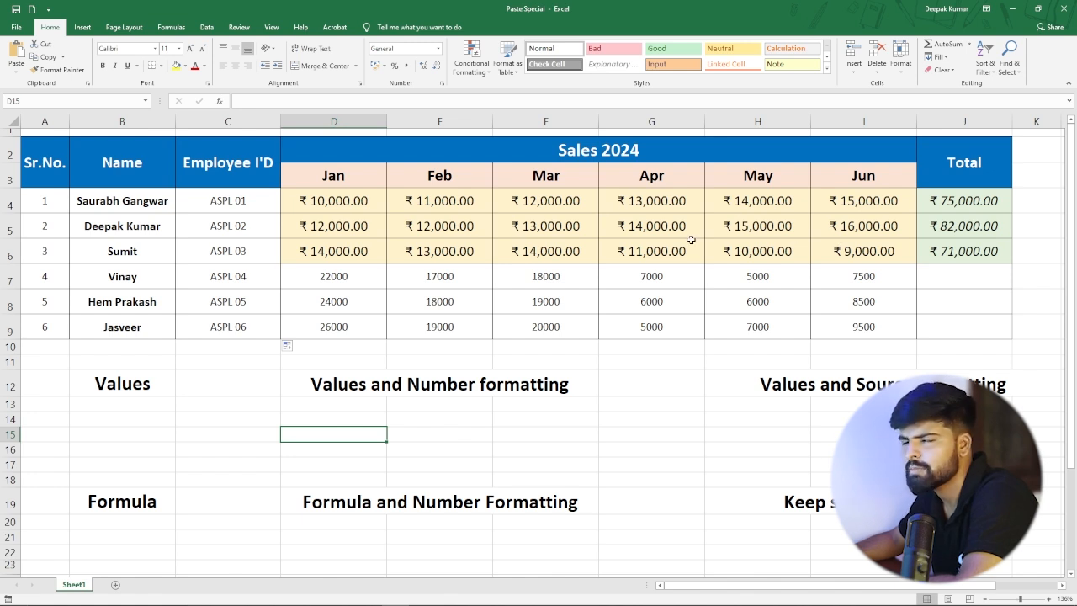
pyautogui.click(335, 202)
pyautogui.moveTo(350, 207); pyautogui.dragTo(347, 328)
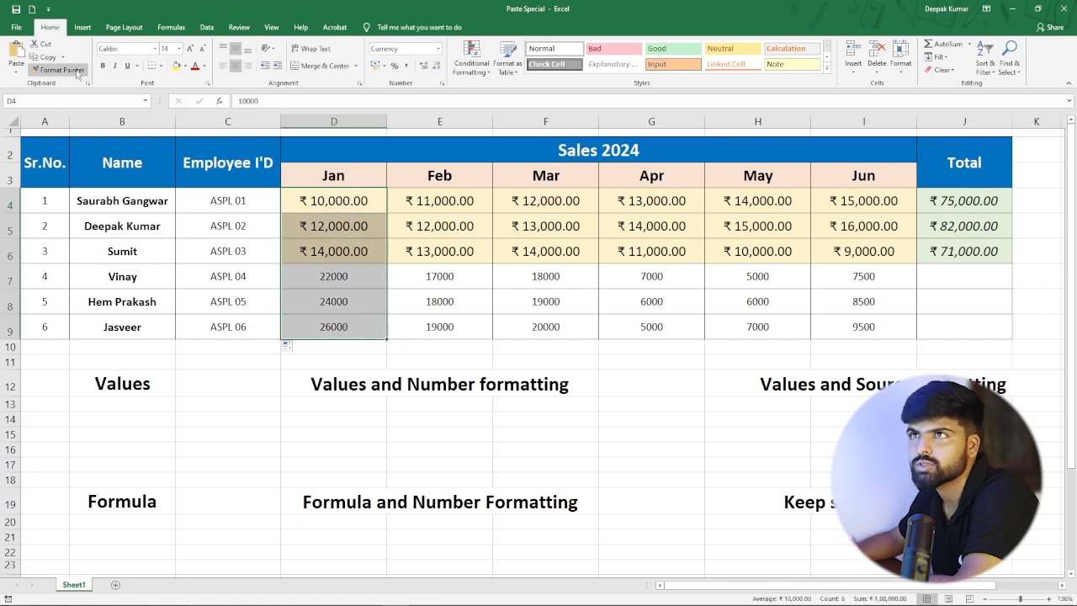
pyautogui.click(47, 57)
pyautogui.scroll(-1, 993, 325)
pyautogui.scroll(1, 979, 353)
pyautogui.hscroll(2, 828, 570)
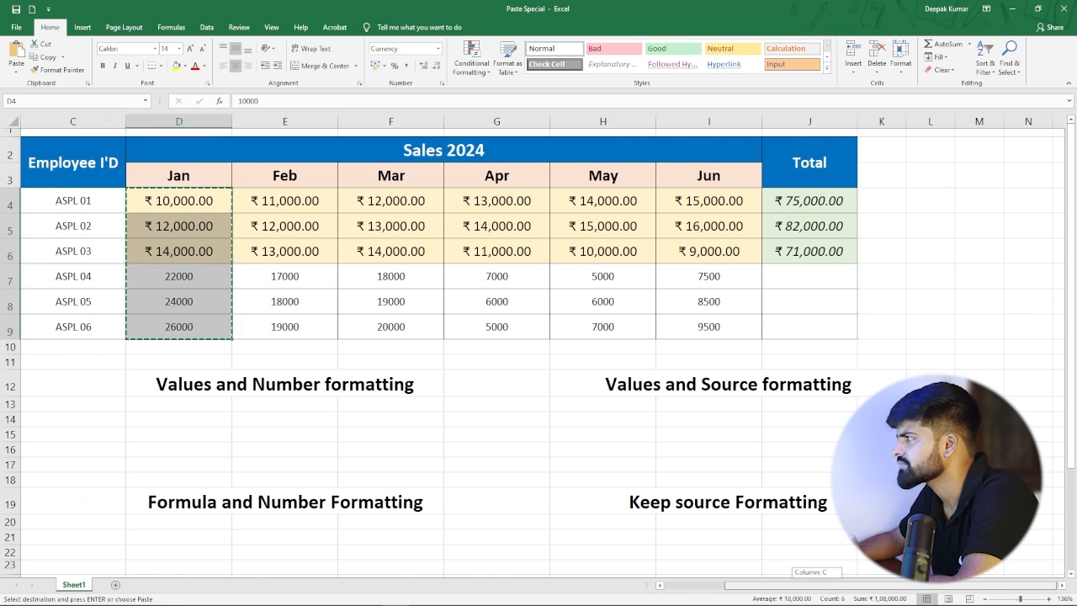
pyautogui.click(964, 227)
pyautogui.rightClick(966, 227)
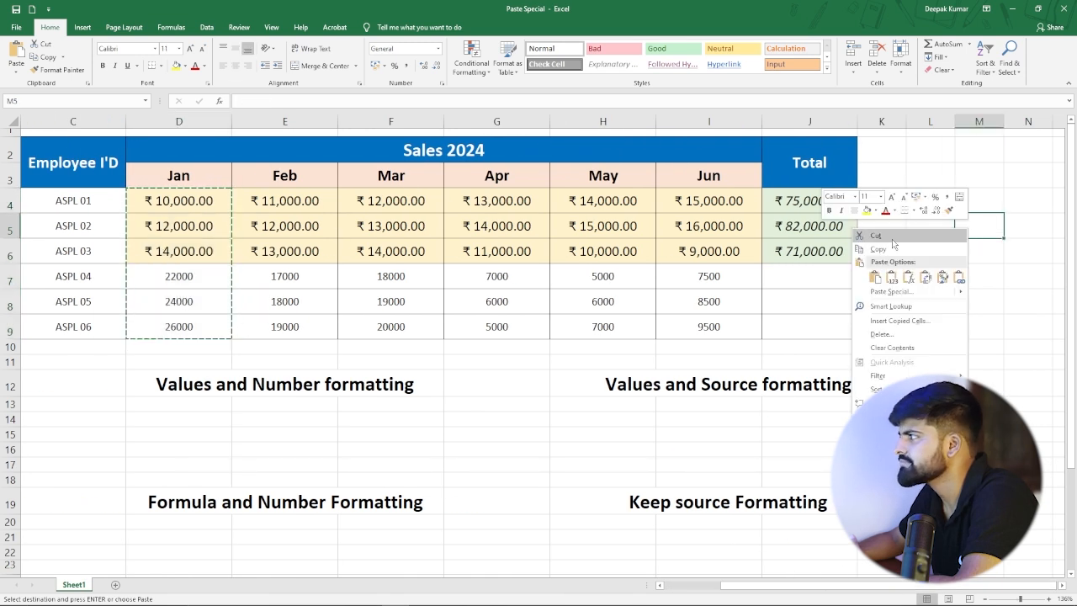
pyautogui.click(16, 52)
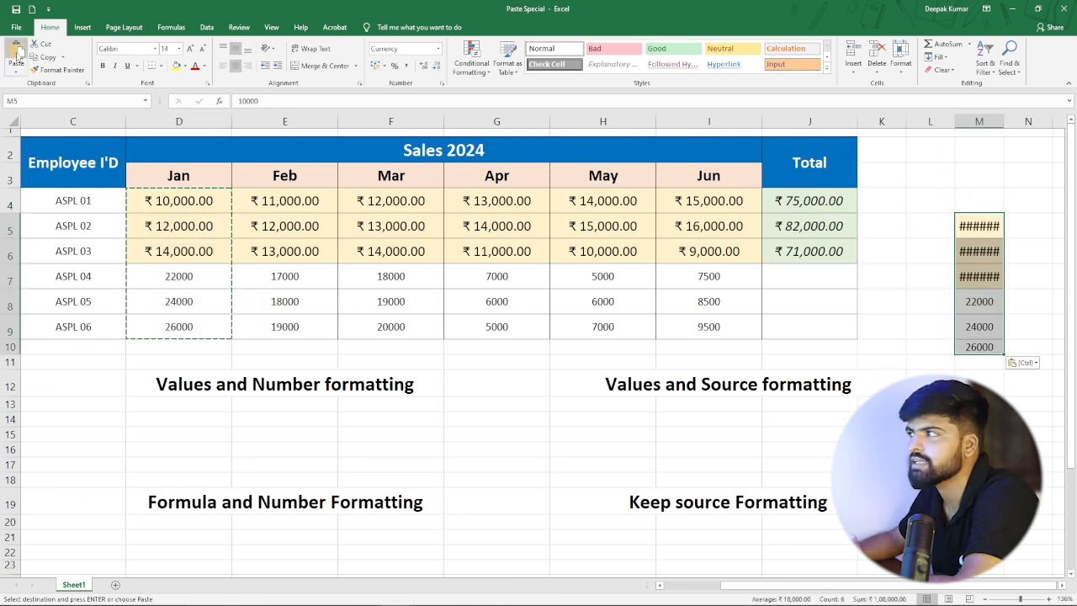
# Step: Widen column M so the pasted currency amounts fit, and select cell M6
pyautogui.click(980, 404)
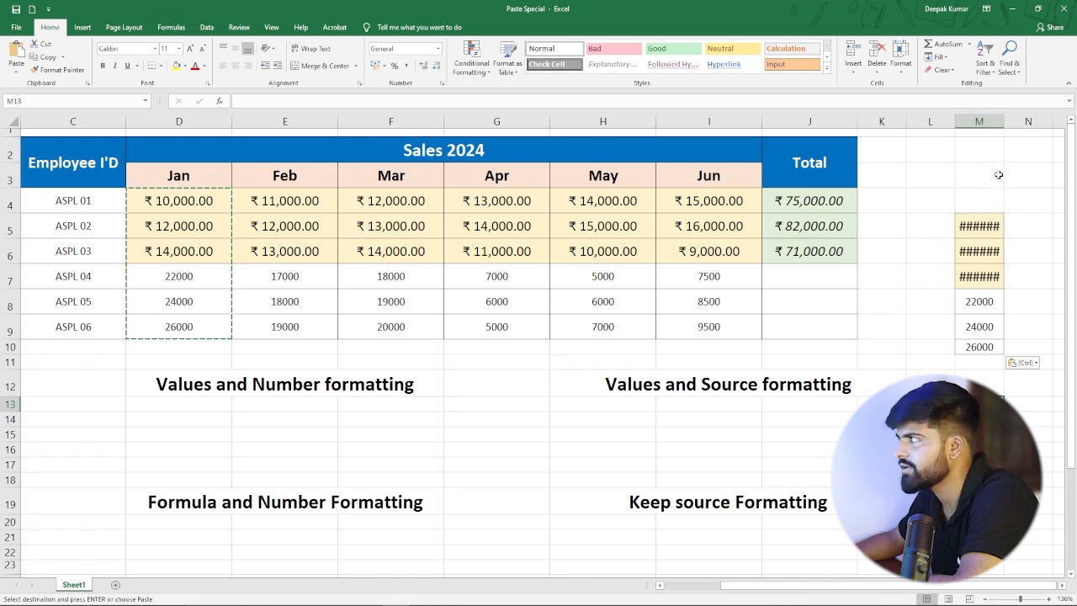
pyautogui.moveTo(1004, 122); pyautogui.dragTo(1029, 126)
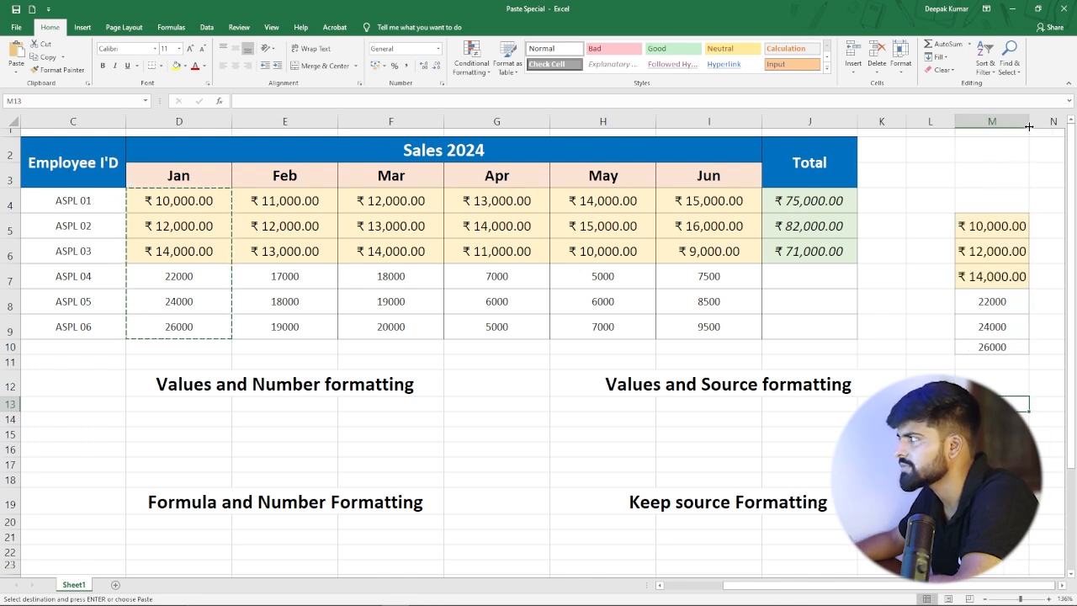
pyautogui.click(1003, 250)
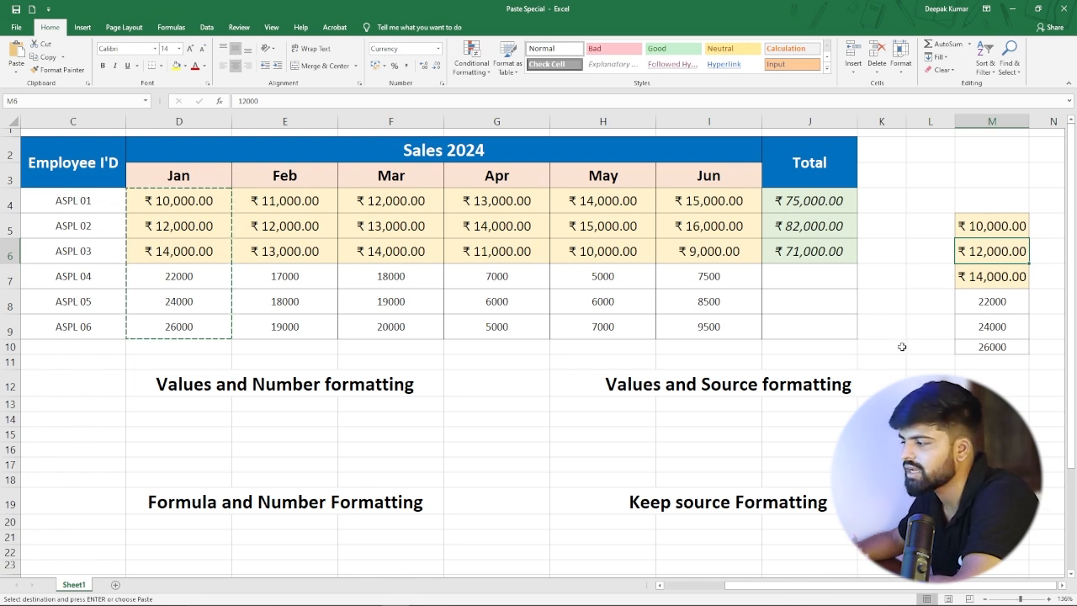
# Step: Copy the February sales amounts in E4:E6 and paste them at cell B14 under the Values heading
pyautogui.moveTo(728, 586); pyautogui.dragTo(660, 598)
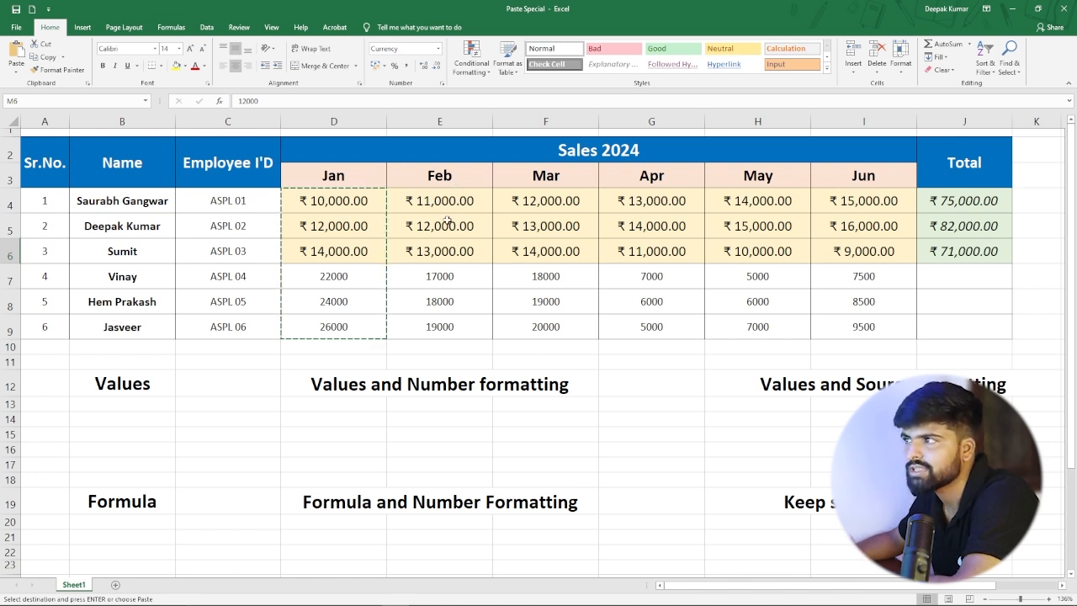
pyautogui.moveTo(422, 199); pyautogui.dragTo(425, 249)
pyautogui.click(47, 57)
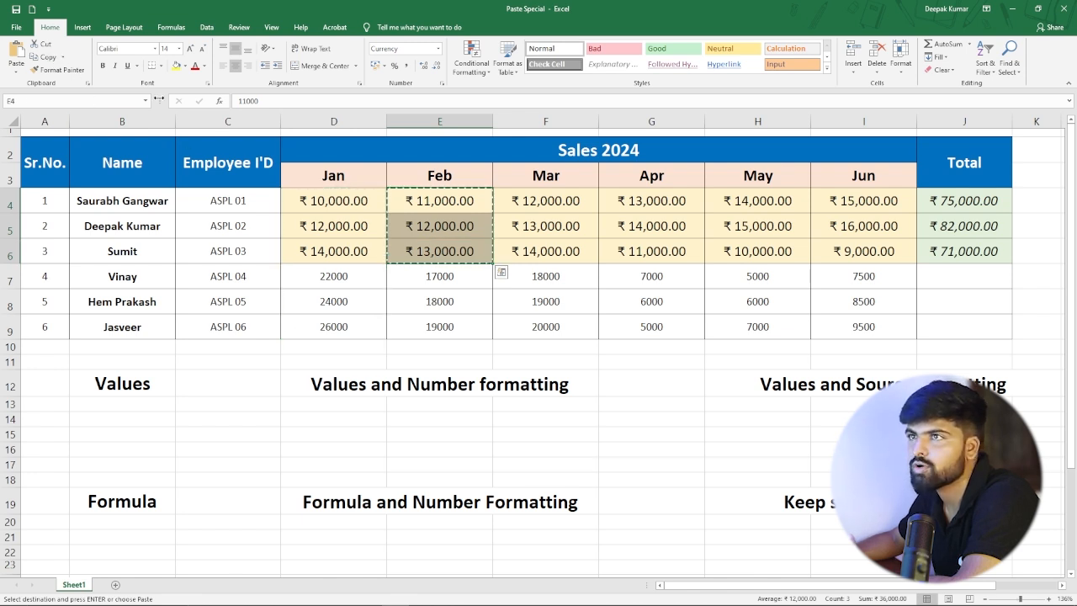
pyautogui.click(102, 421)
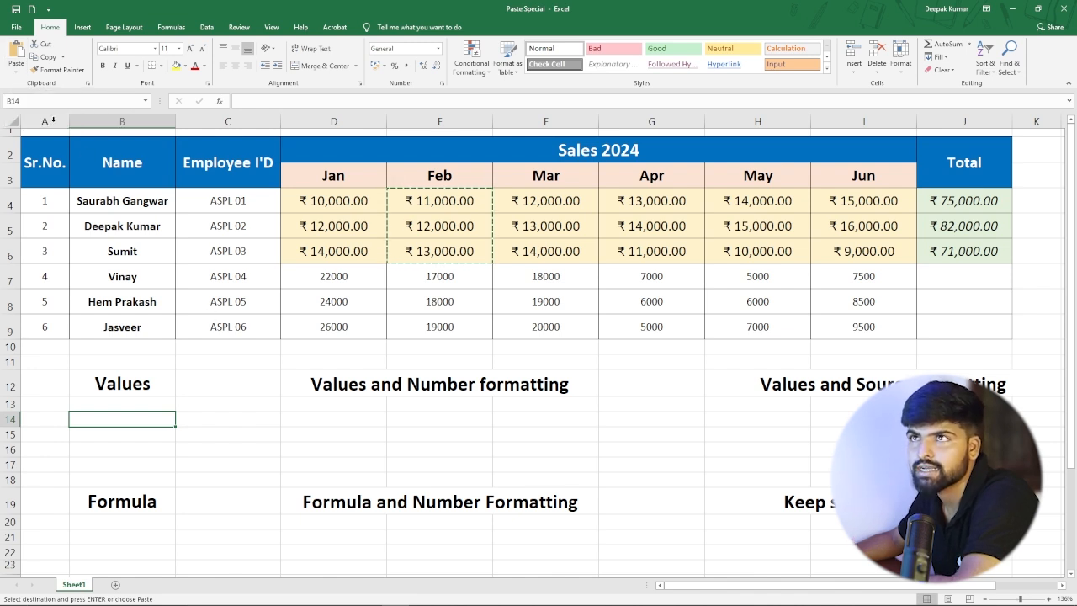
pyautogui.click(17, 74)
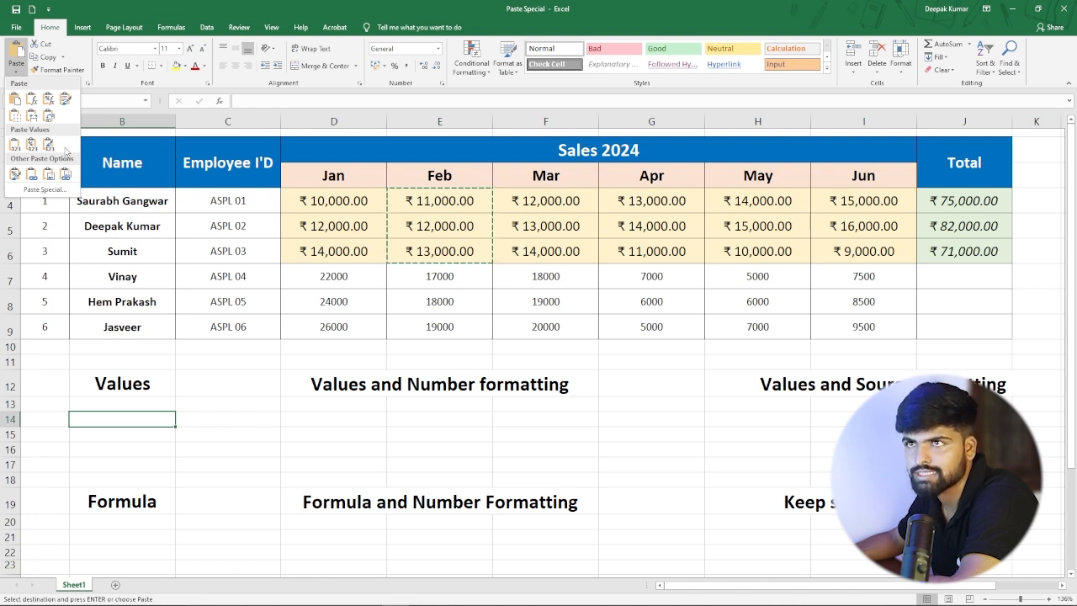
pyautogui.click(130, 418)
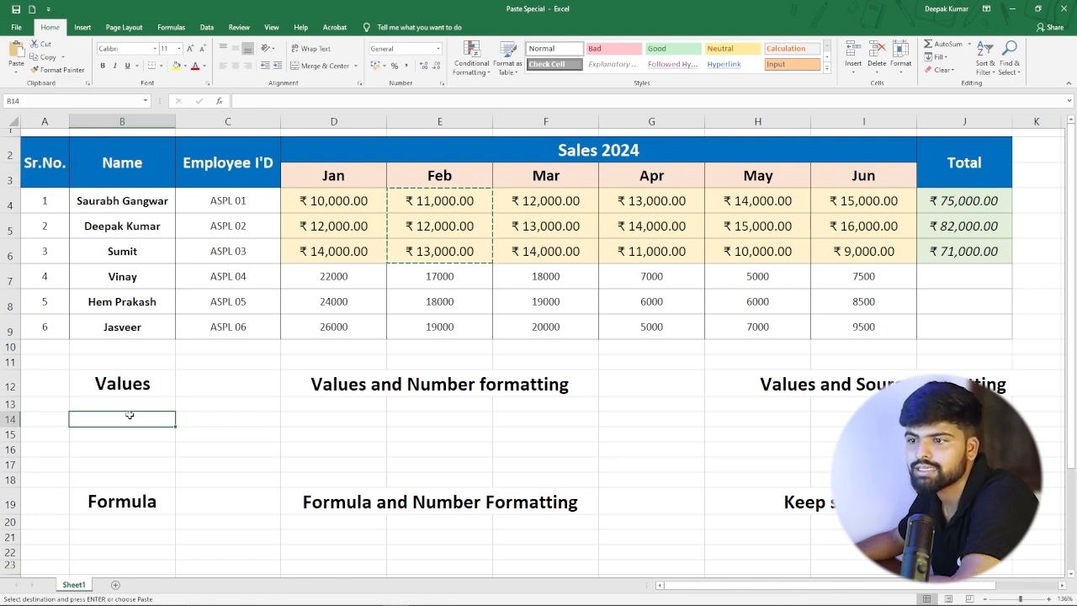
pyautogui.click(18, 56)
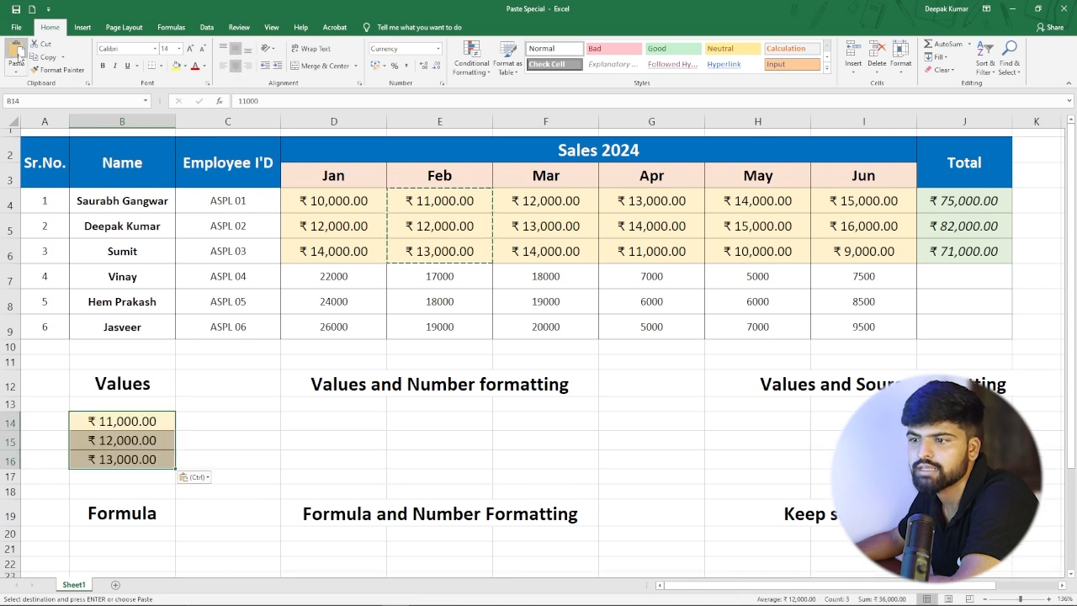
# Step: Change the paste option of the amounts in B14:B16 to Values only and check each pasted cell
pyautogui.click(208, 478)
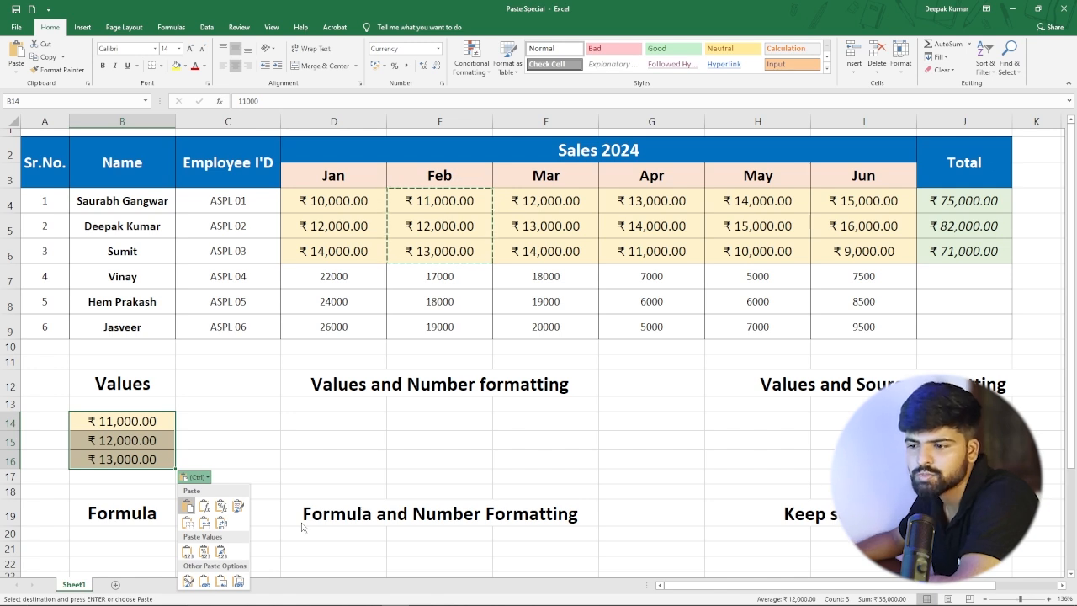
pyautogui.click(187, 551)
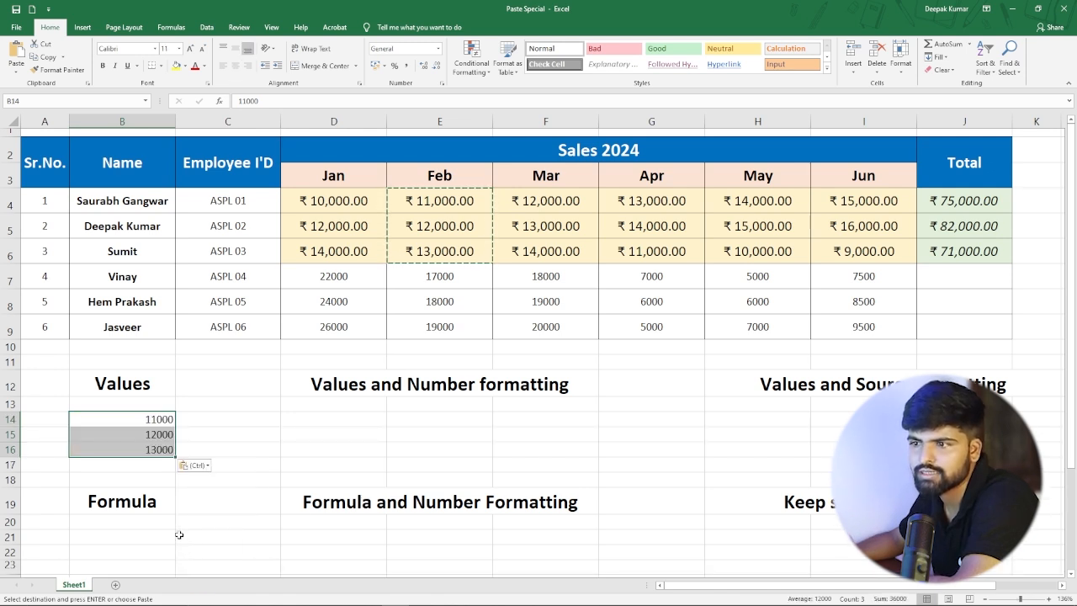
pyautogui.click(140, 480)
pyautogui.click(157, 449)
pyautogui.click(154, 435)
pyautogui.click(155, 418)
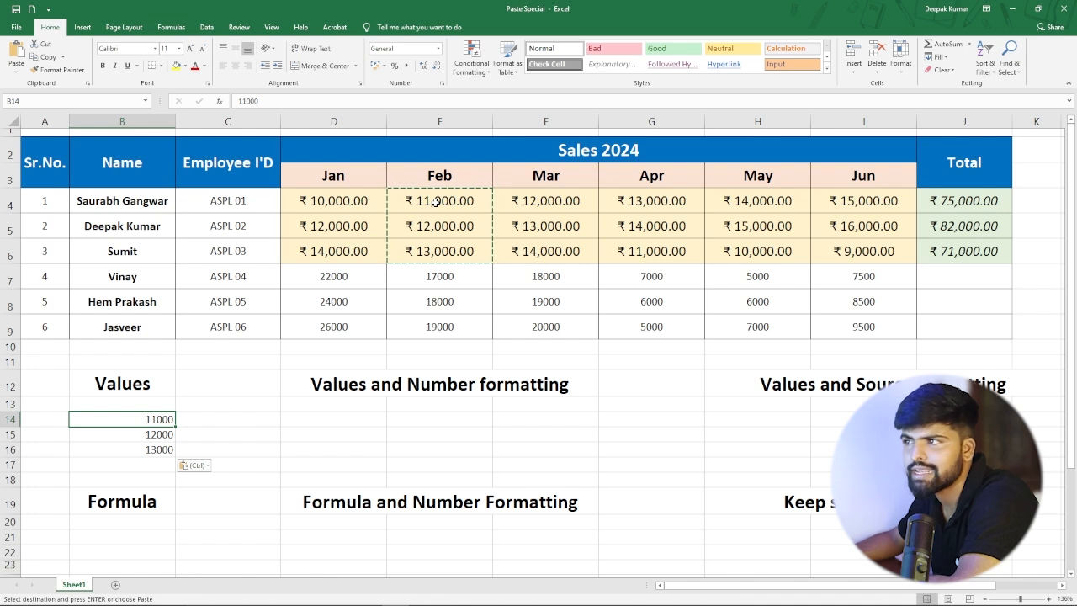
# Step: Make the January sales amounts in D4:D6 bold
pyautogui.moveTo(333, 204); pyautogui.dragTo(334, 253)
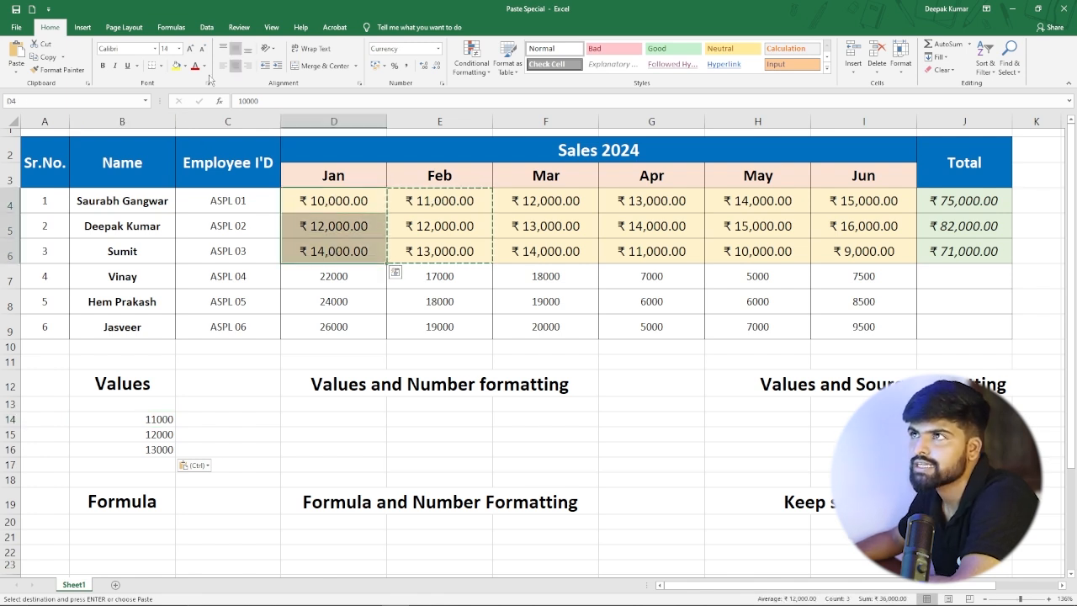
pyautogui.click(102, 65)
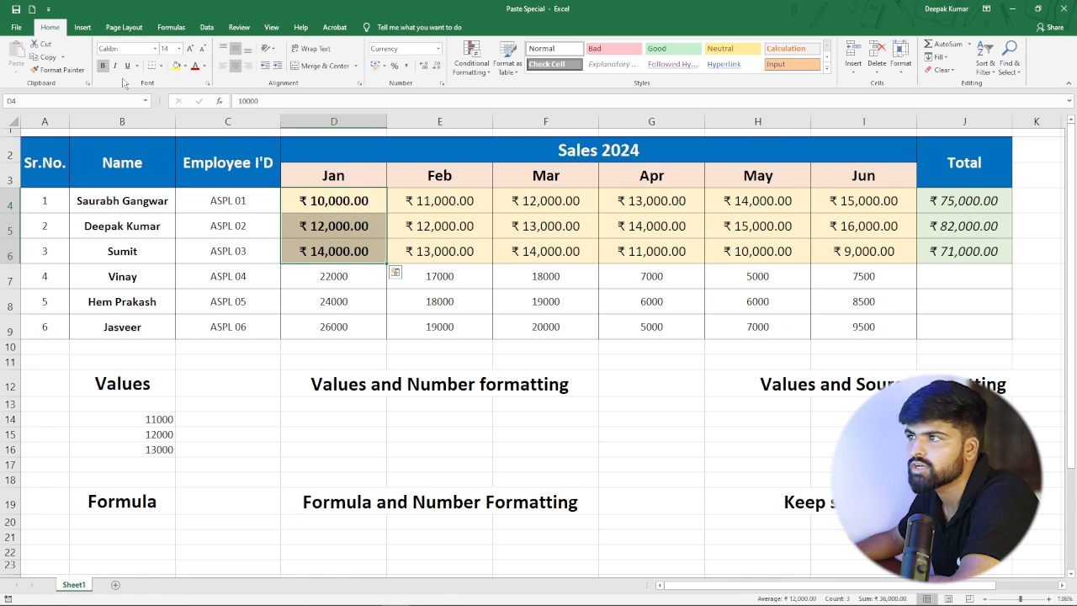
pyautogui.click(356, 404)
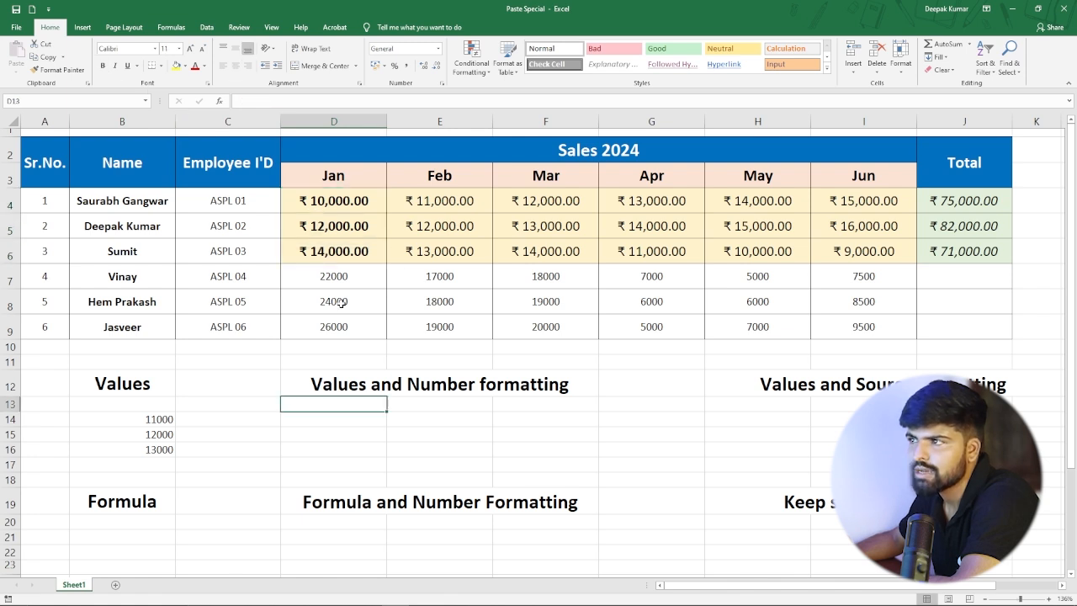
# Step: Copy the bold January amounts in D4:D6 and paste them at D14 using the Values & Number Formatting option
pyautogui.click(329, 201)
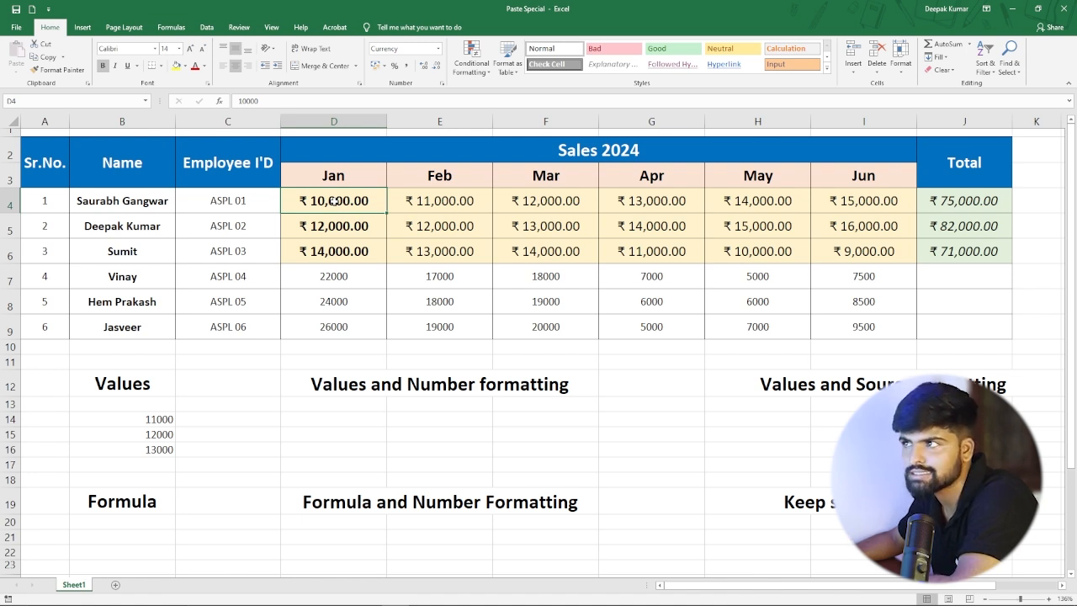
pyautogui.moveTo(334, 200); pyautogui.dragTo(334, 251)
pyautogui.click(44, 56)
pyautogui.click(357, 419)
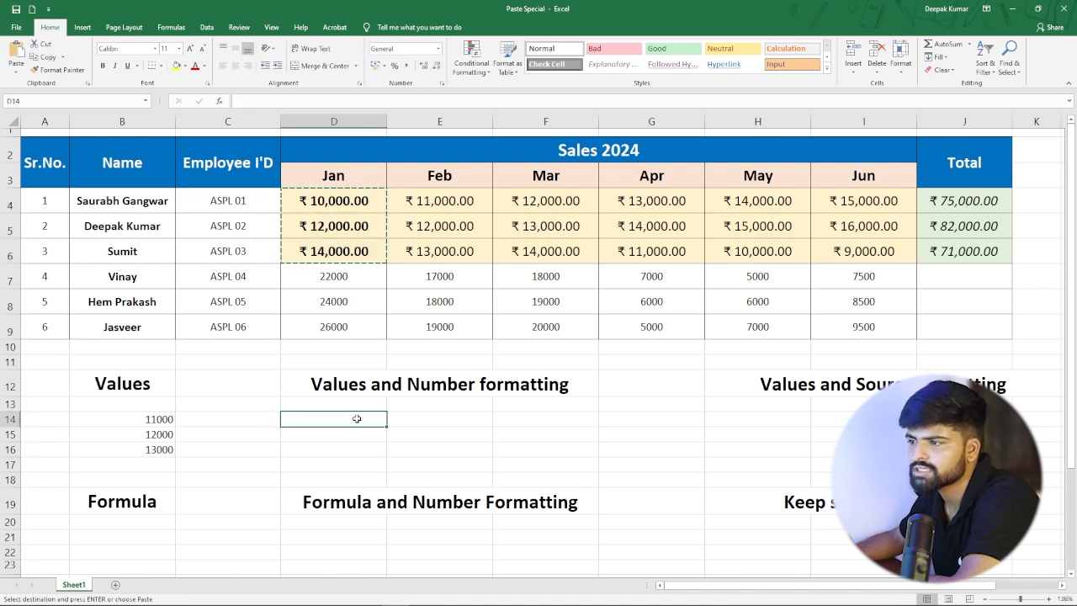
pyautogui.click(23, 54)
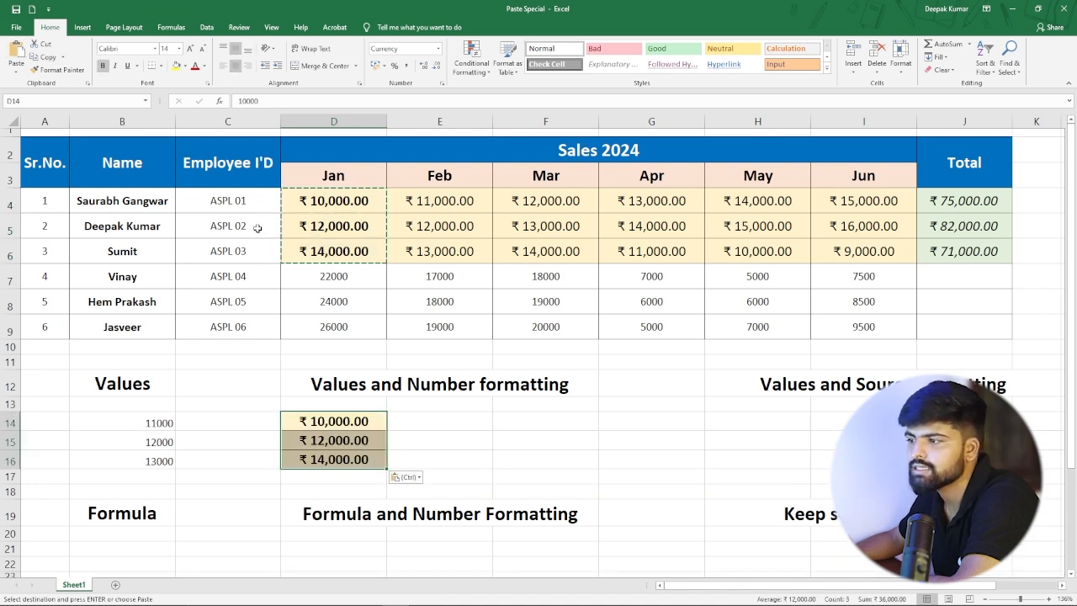
pyautogui.click(422, 478)
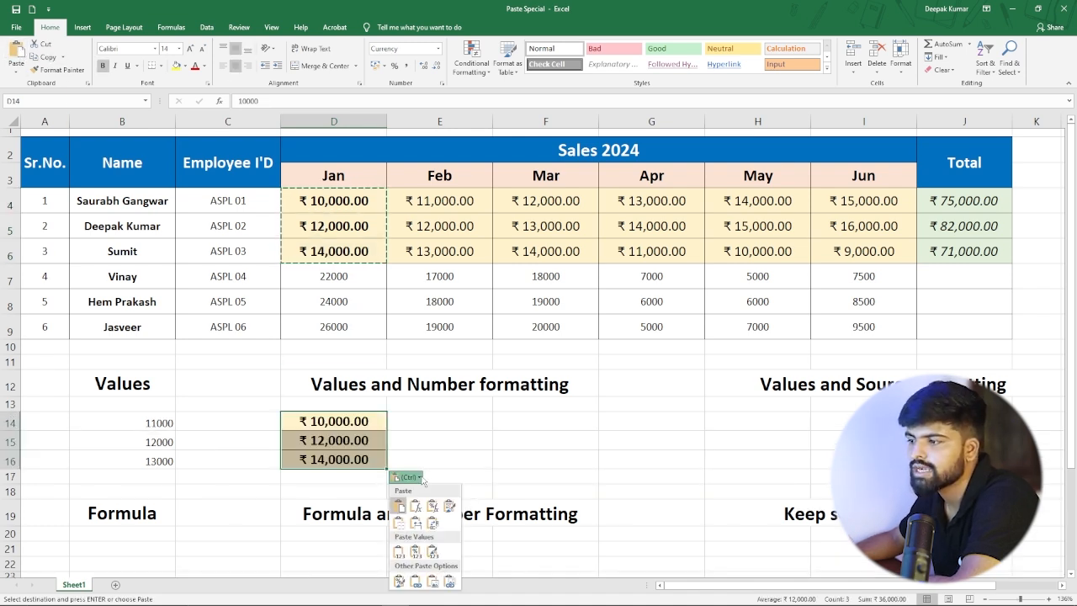
pyautogui.click(415, 553)
pyautogui.click(354, 491)
pyautogui.click(352, 449)
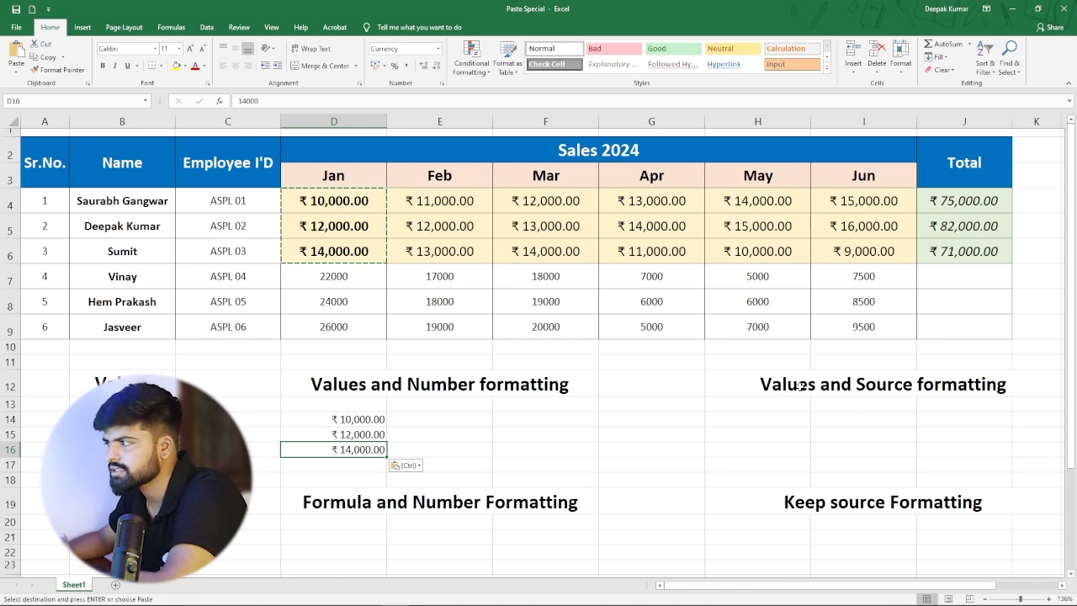
# Step: Copy the totals in J4:J6, paste them at I14 using Values & Source Formatting, and compare the contents of J4 and I14
pyautogui.moveTo(794, 586); pyautogui.dragTo(856, 586)
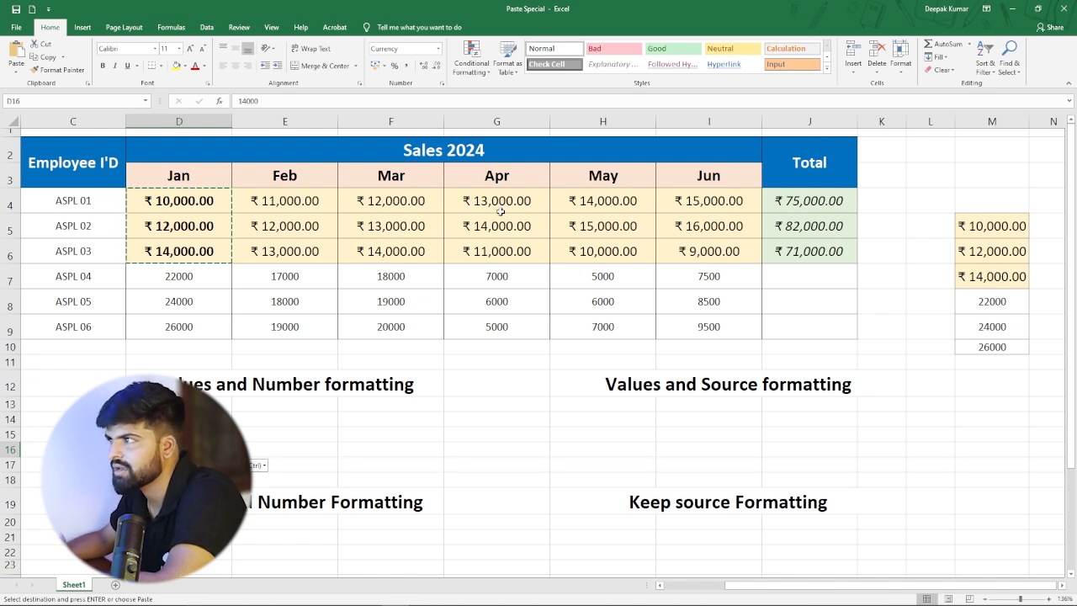
pyautogui.moveTo(836, 202); pyautogui.dragTo(829, 251)
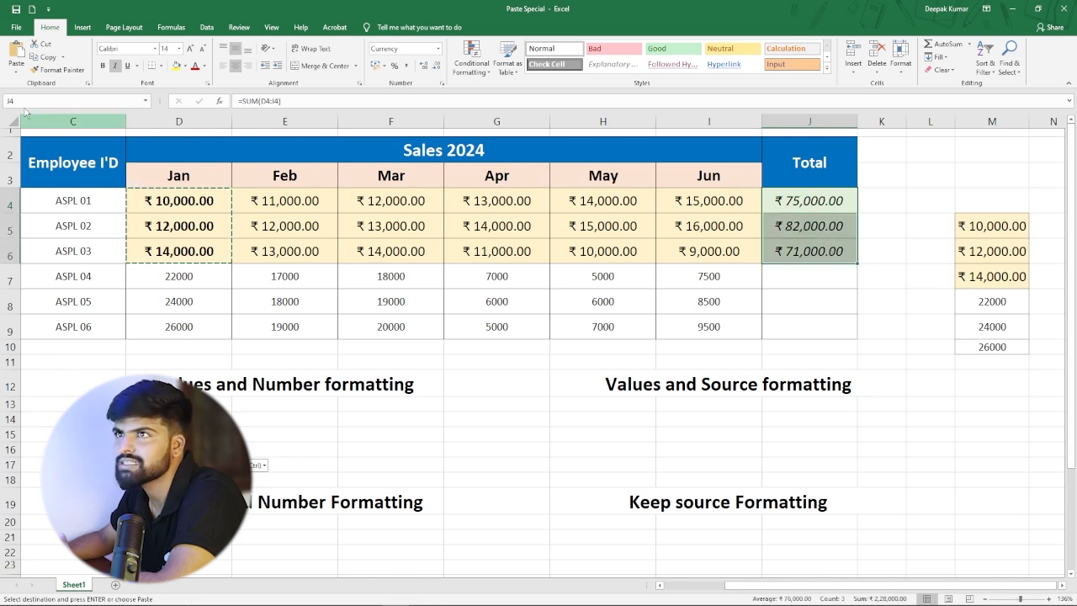
pyautogui.click(45, 57)
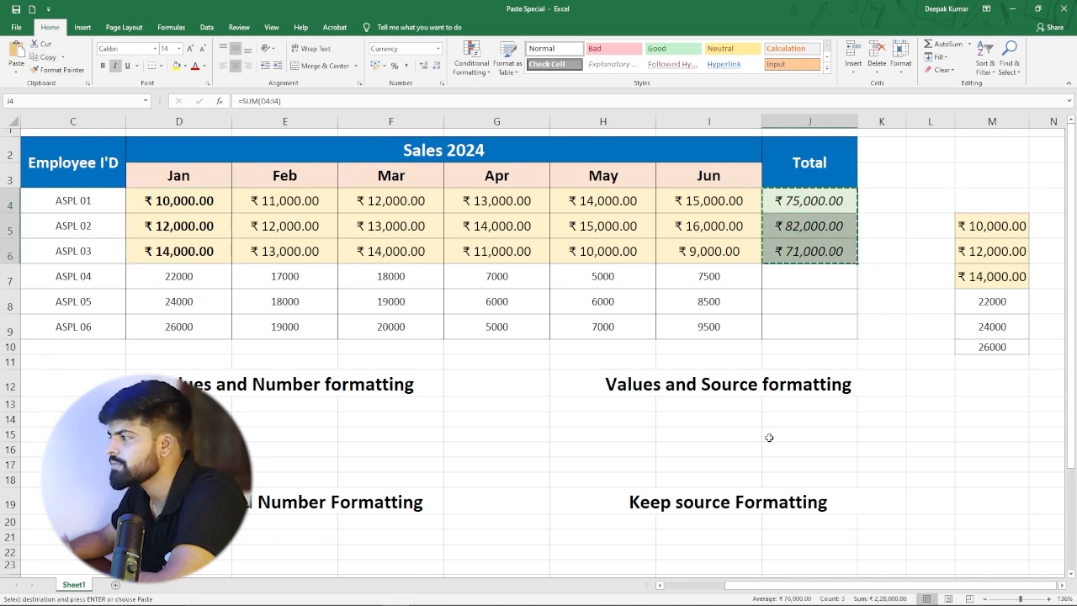
pyautogui.click(698, 421)
pyautogui.click(16, 74)
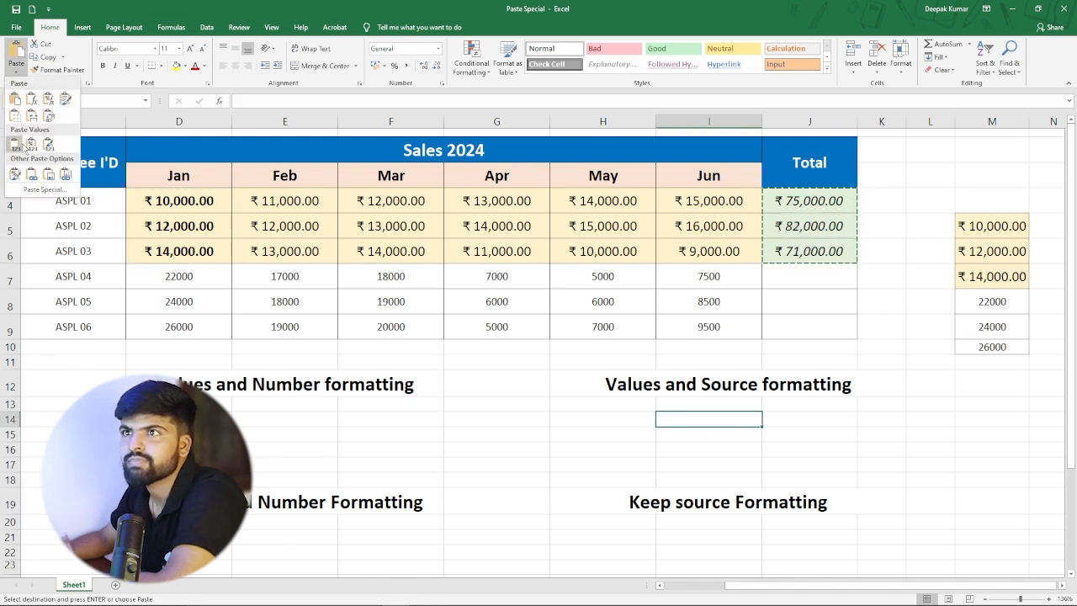
pyautogui.click(47, 146)
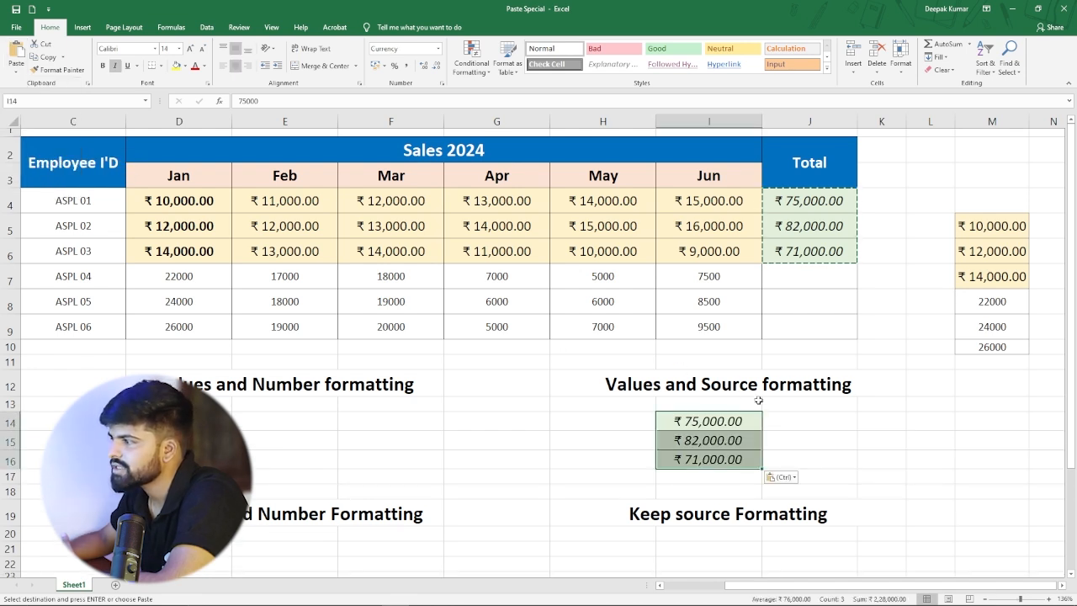
pyautogui.click(800, 427)
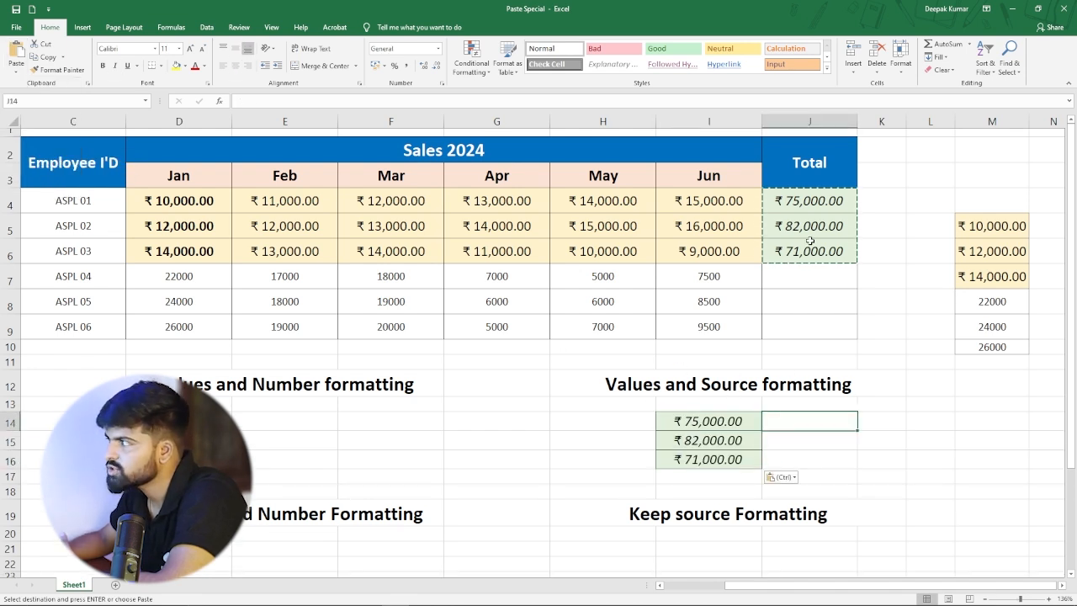
pyautogui.click(805, 199)
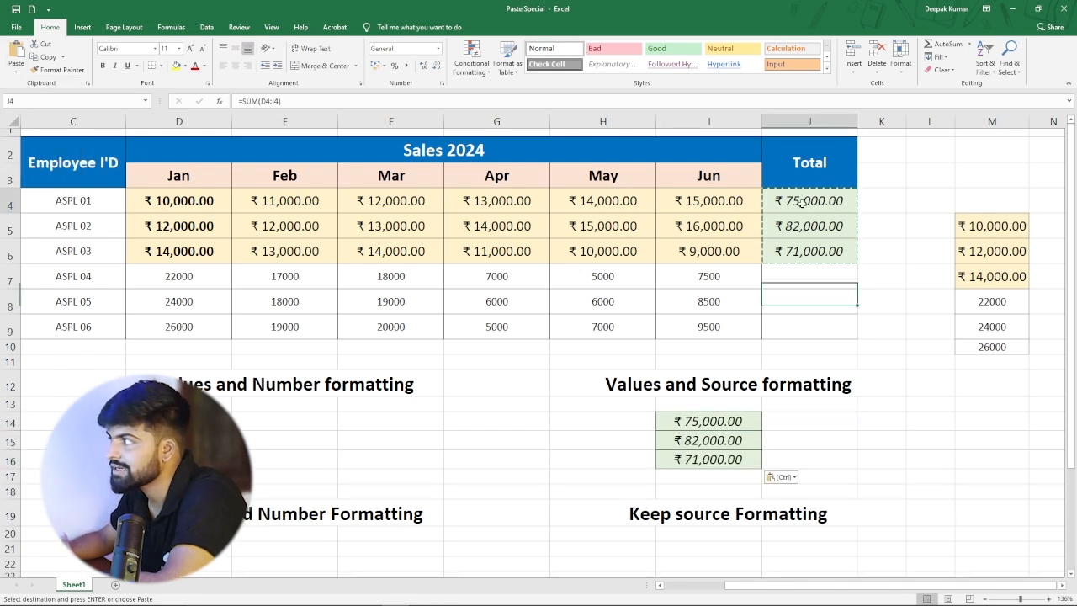
pyautogui.click(694, 423)
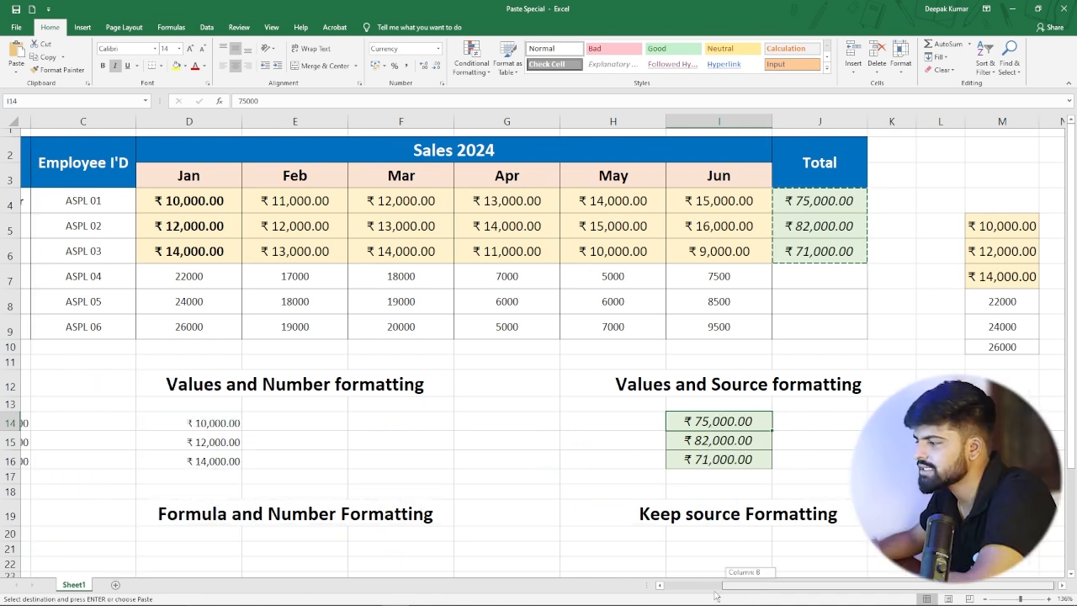
# Step: Review the Formula section and inspect the formulas behind the totals in J4:J6
pyautogui.hscroll(-2, 751, 586)
pyautogui.scroll(-2, 165, 428)
pyautogui.scroll(-1, 165, 427)
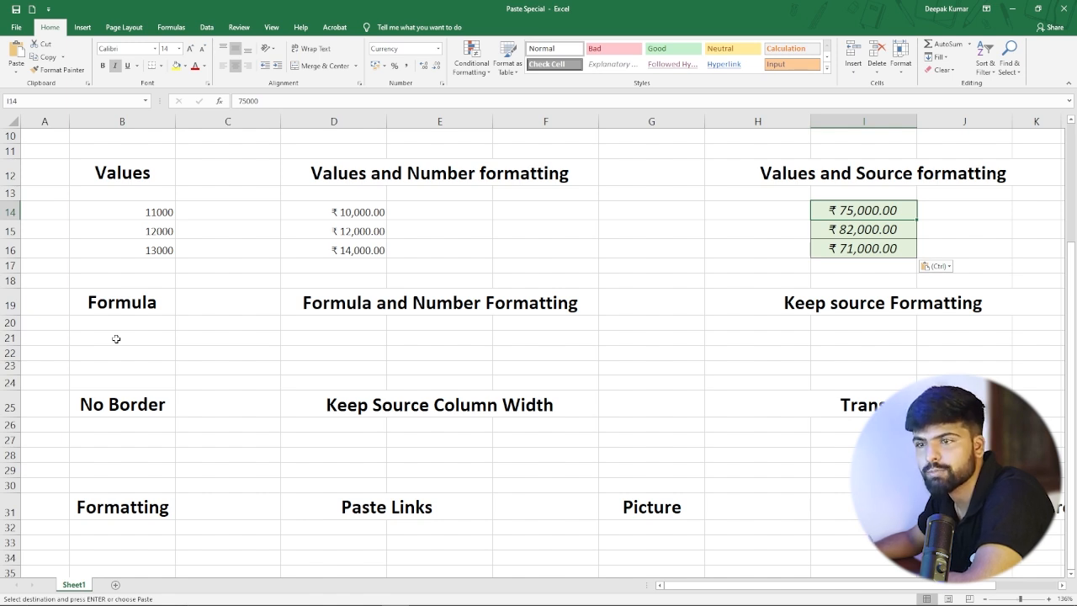
pyautogui.scroll(3, 116, 338)
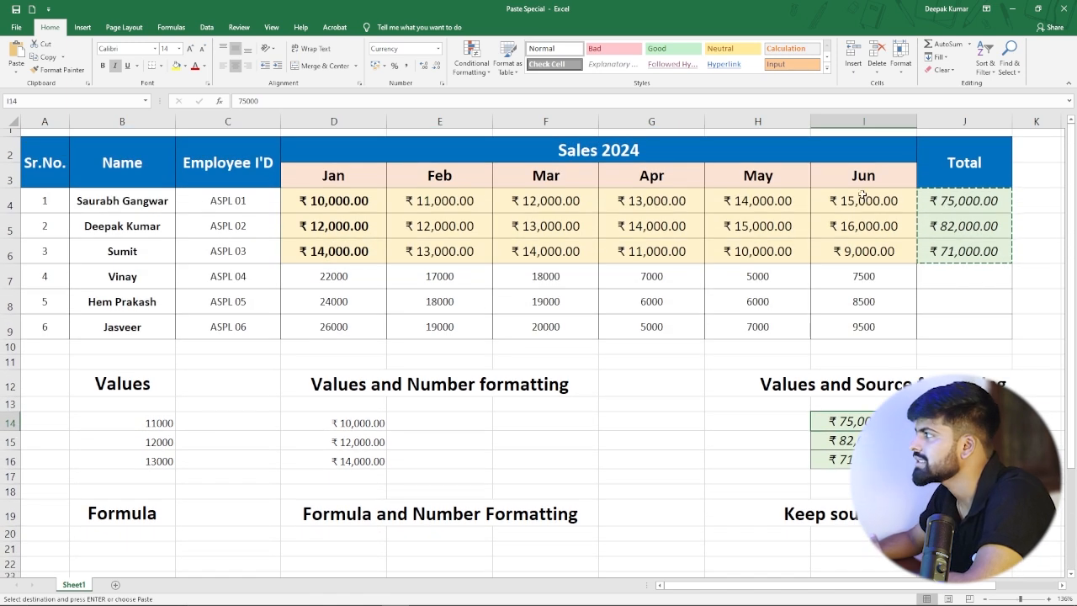
pyautogui.click(956, 202)
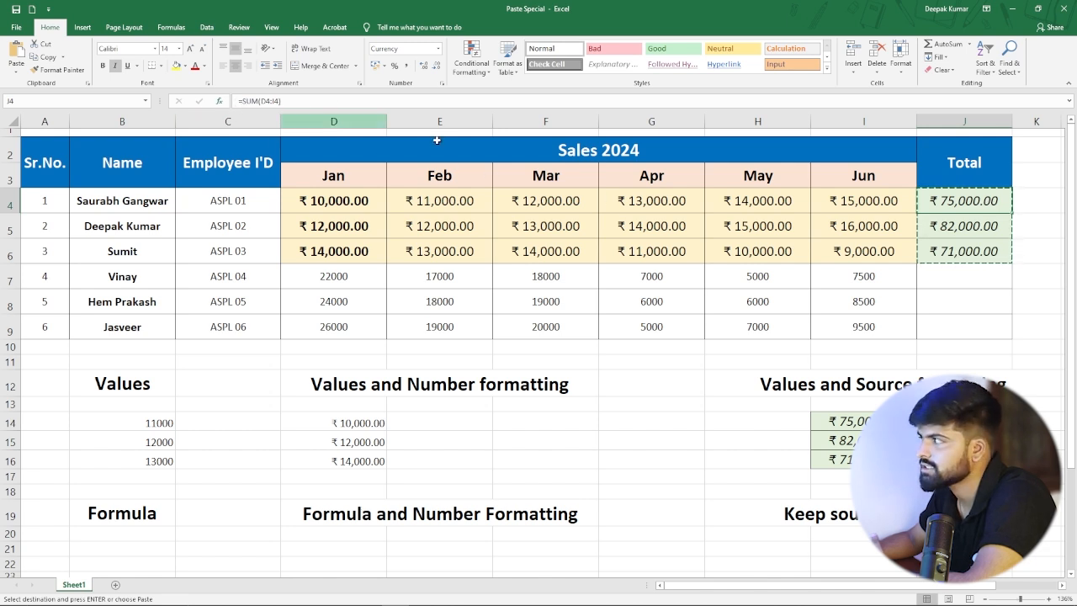
pyautogui.click(958, 228)
pyautogui.click(955, 253)
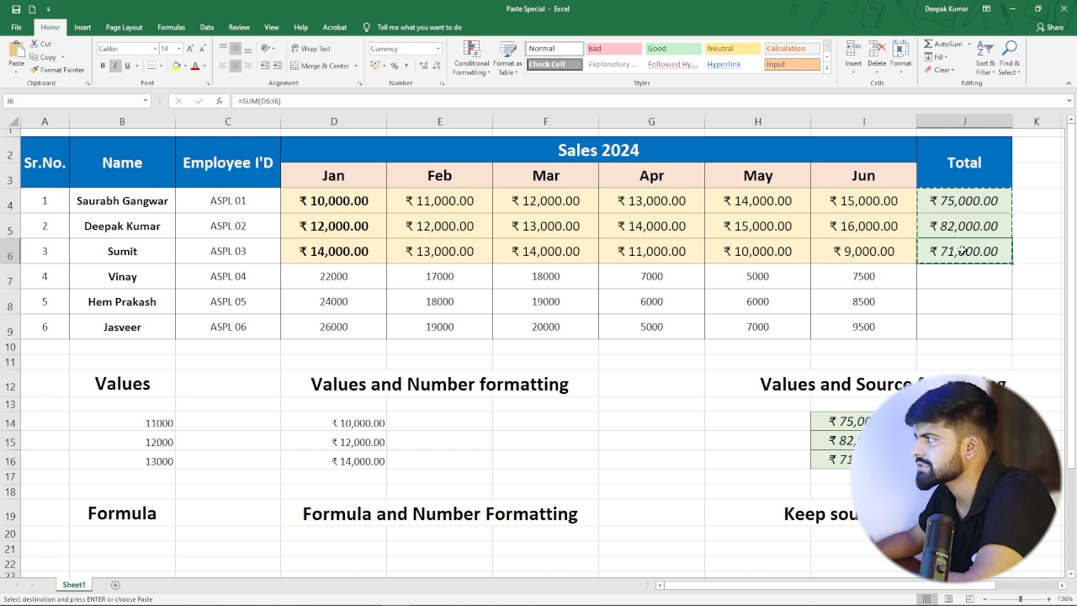
# Step: Copy the total in J5, paste it at J9 using the Formulas option, and compare it with J4
pyautogui.click(946, 225)
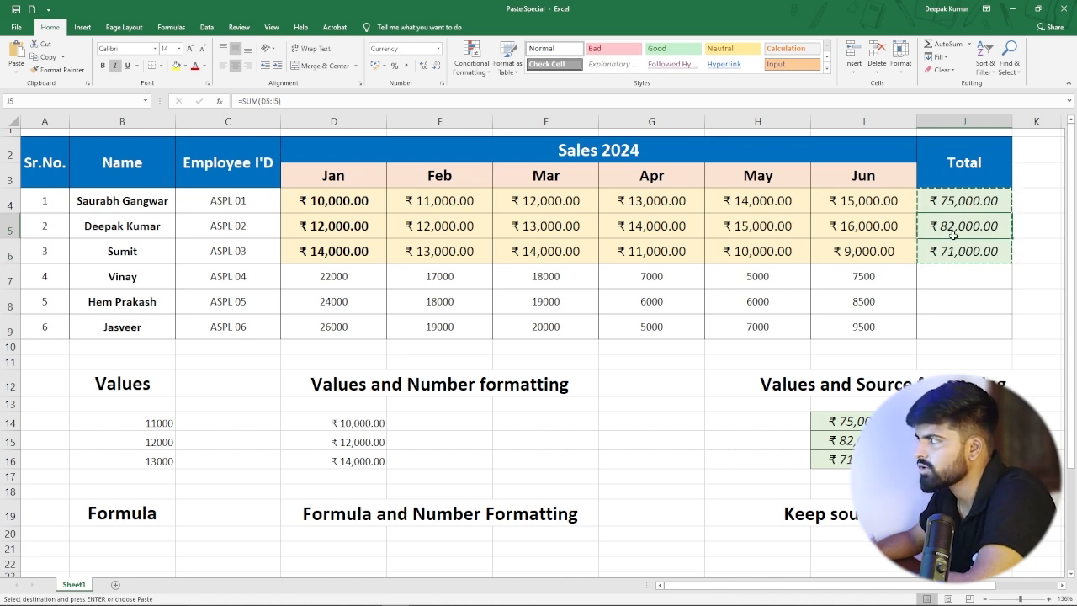
pyautogui.click(42, 57)
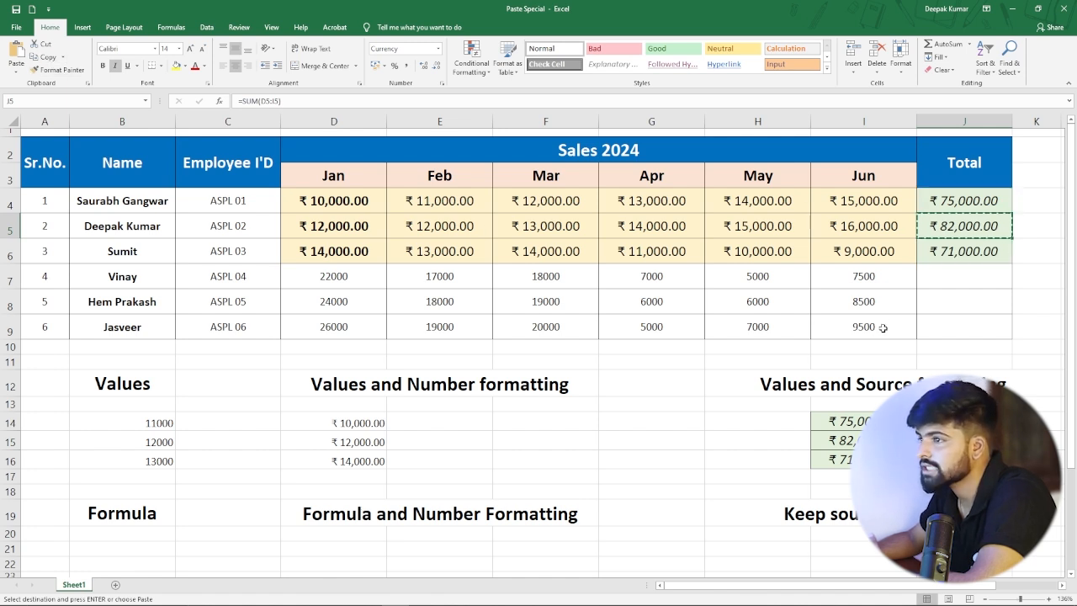
pyautogui.click(962, 325)
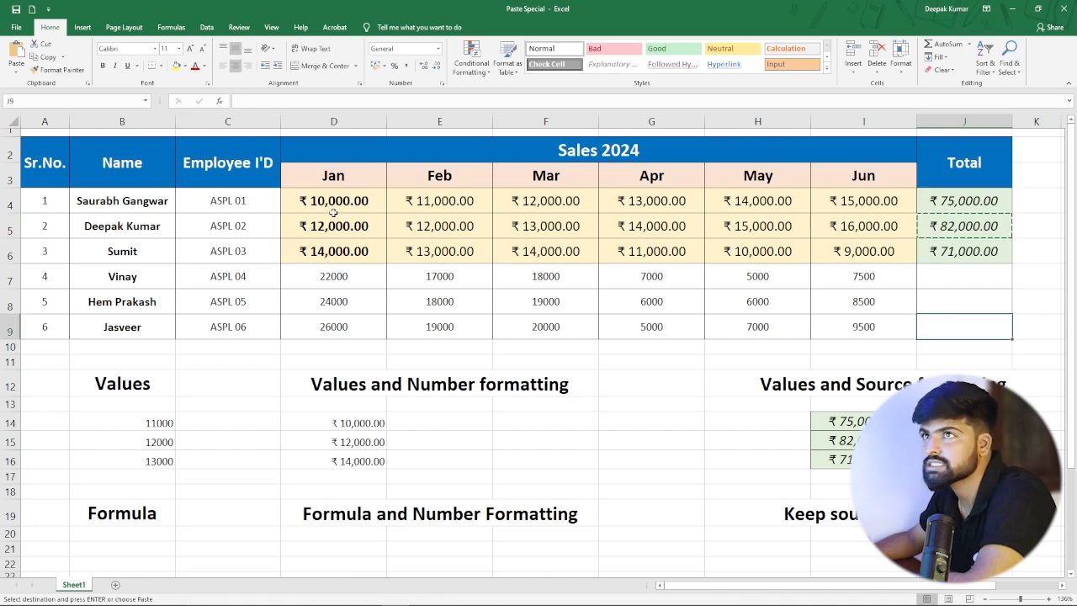
pyautogui.click(14, 72)
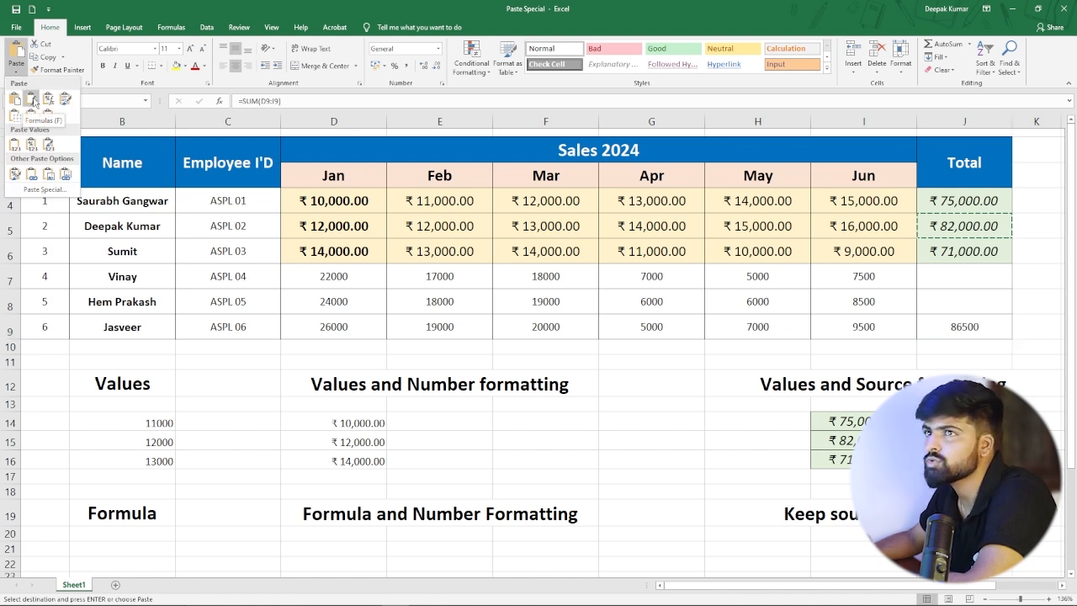
pyautogui.click(33, 100)
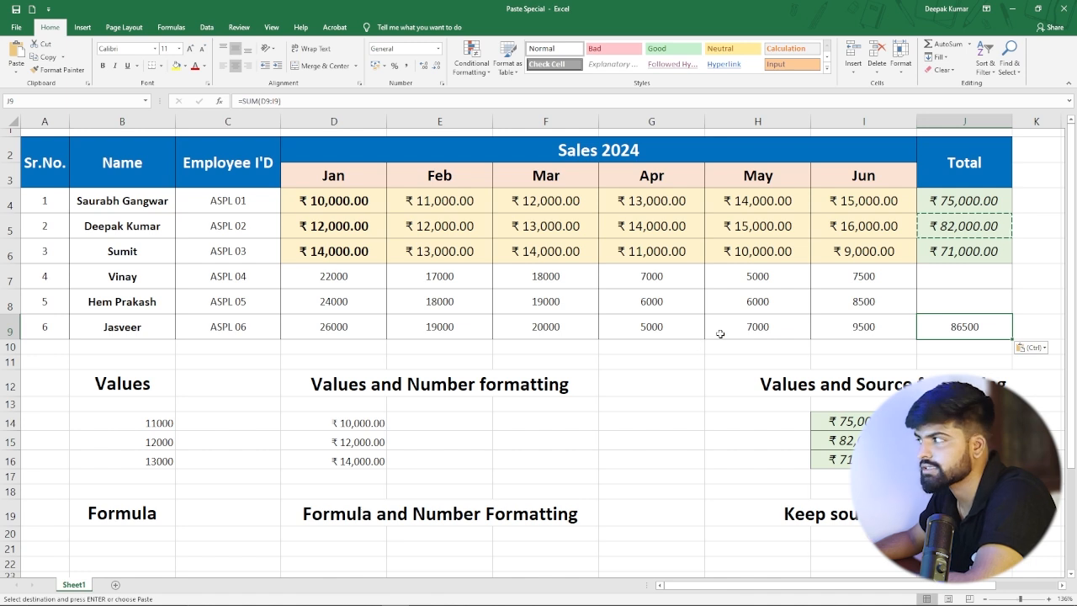
pyautogui.click(955, 202)
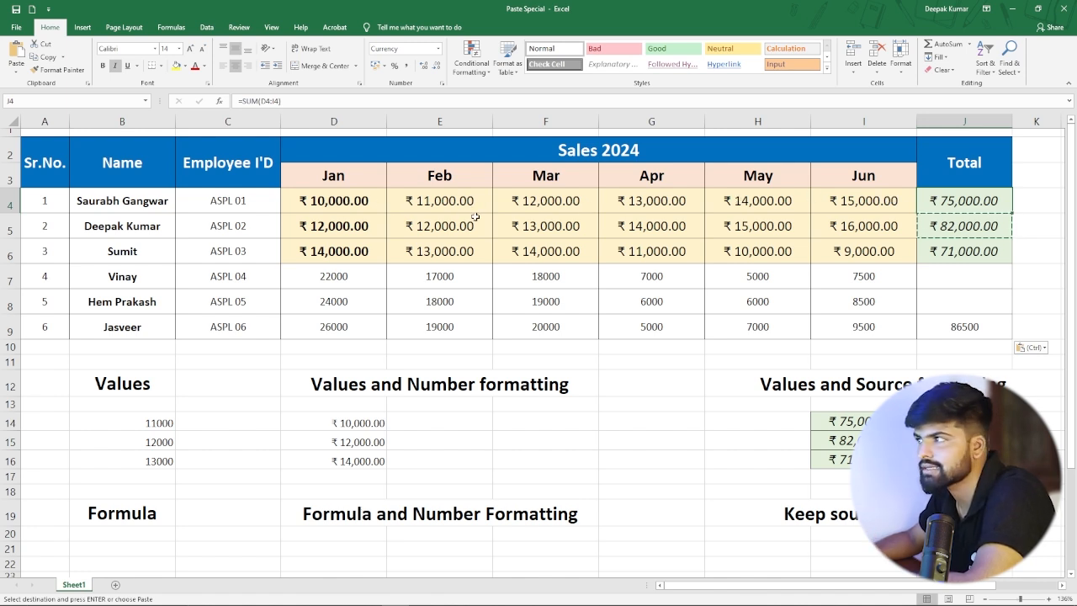
# Step: Copy the total in J6, paste it at K7 using the Formulas option, and inspect the pasted formula
pyautogui.moveTo(803, 593); pyautogui.dragTo(833, 587)
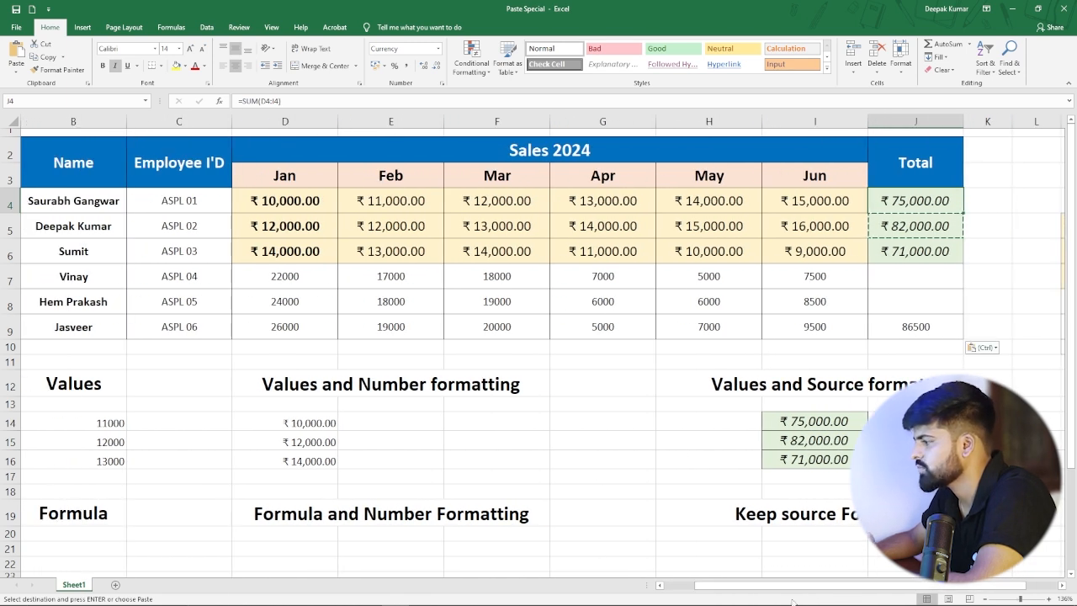
pyautogui.click(909, 255)
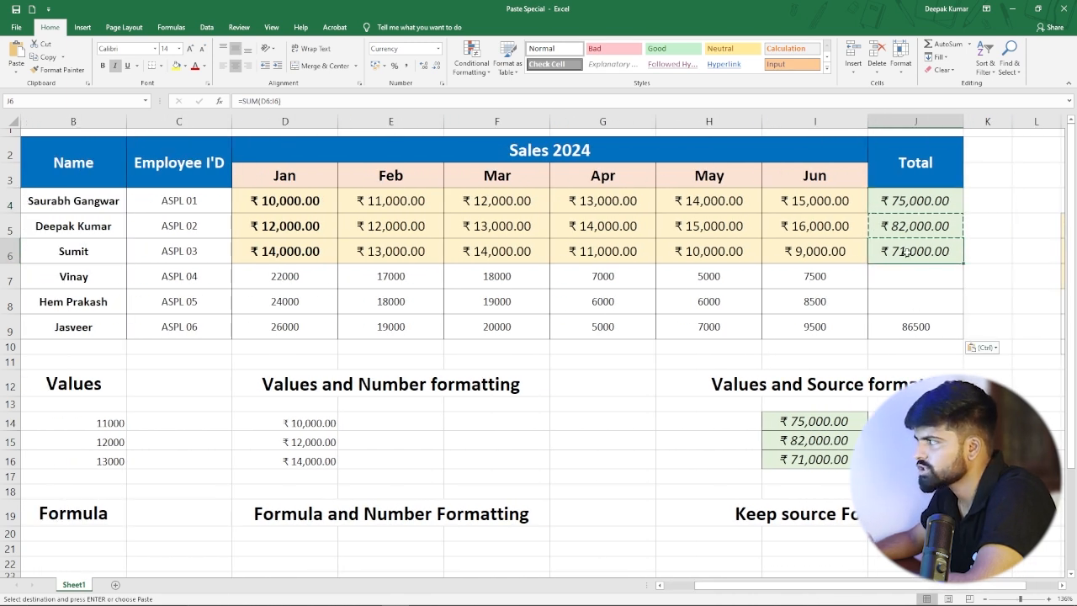
pyautogui.click(44, 57)
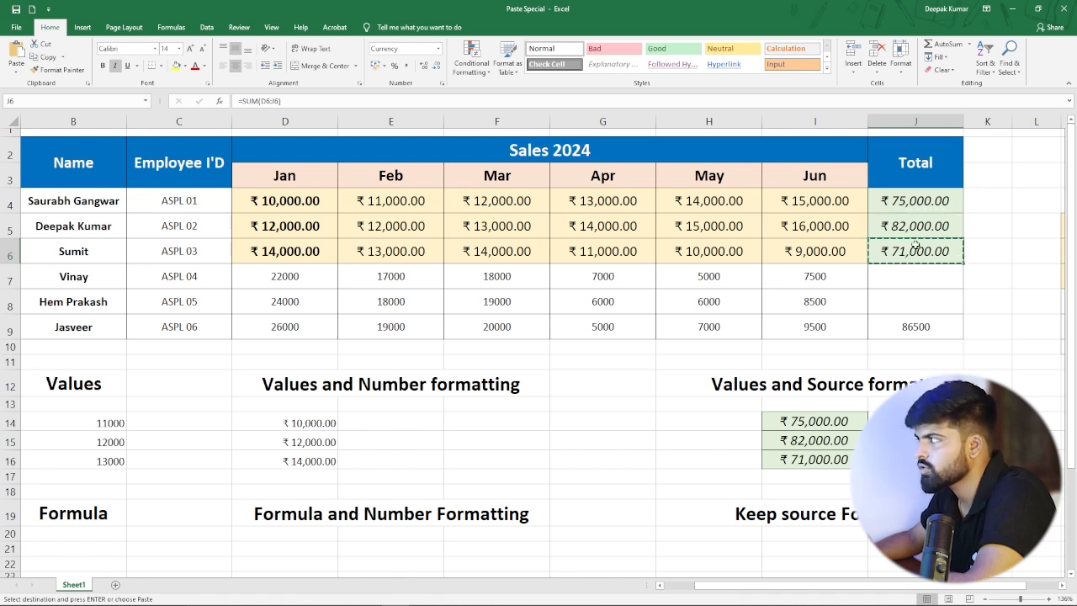
pyautogui.click(982, 282)
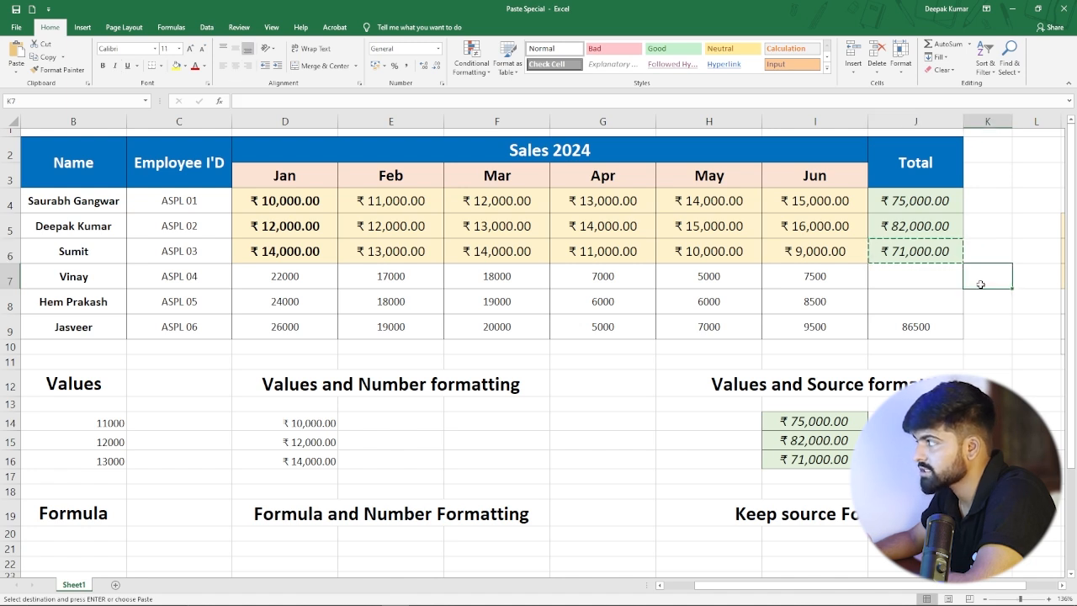
pyautogui.click(16, 67)
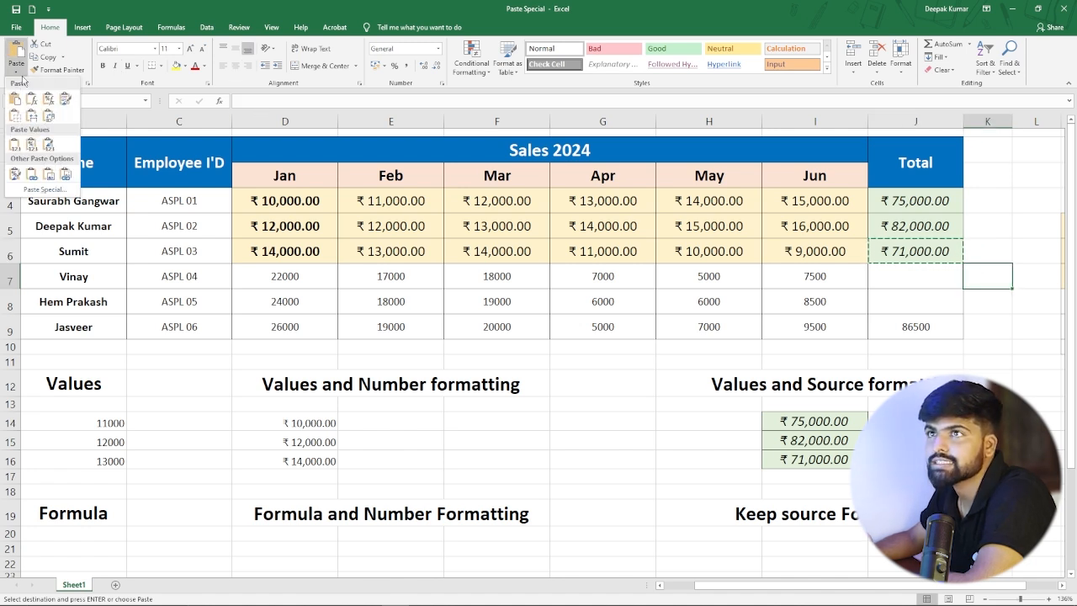
pyautogui.click(31, 99)
pyautogui.click(995, 318)
pyautogui.click(991, 281)
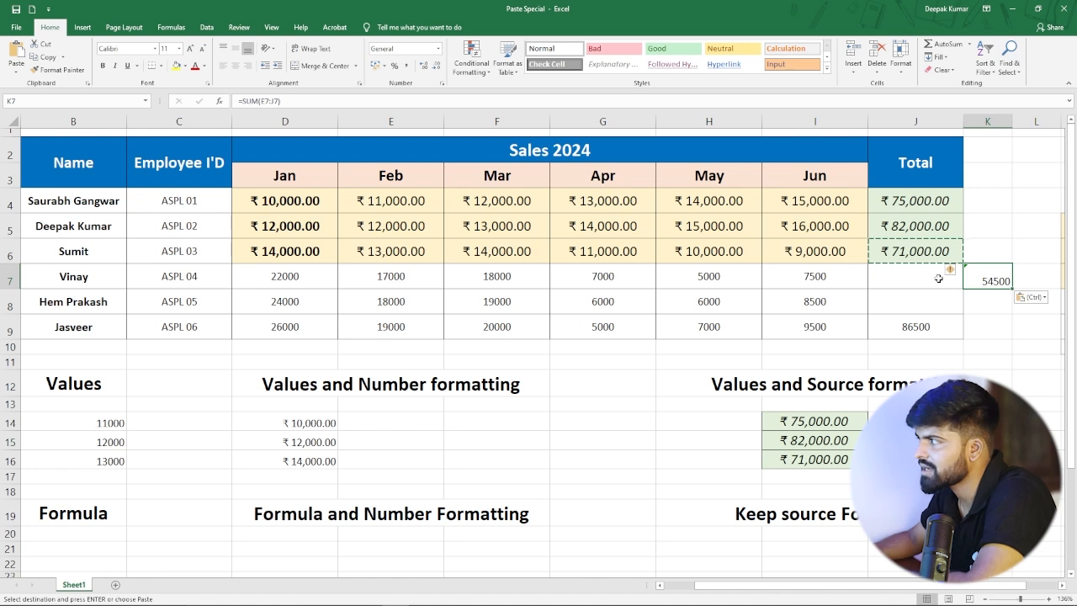
# Step: Enter 500 in J7 and compare the pasted formulas in J9 and K7
pyautogui.click(887, 276)
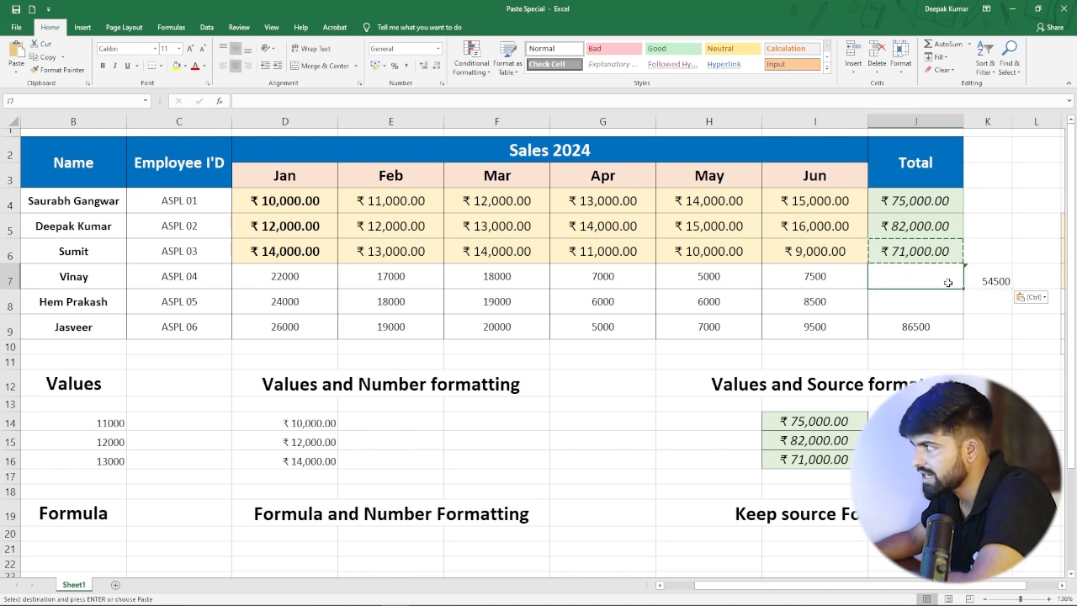
pyautogui.write('500')
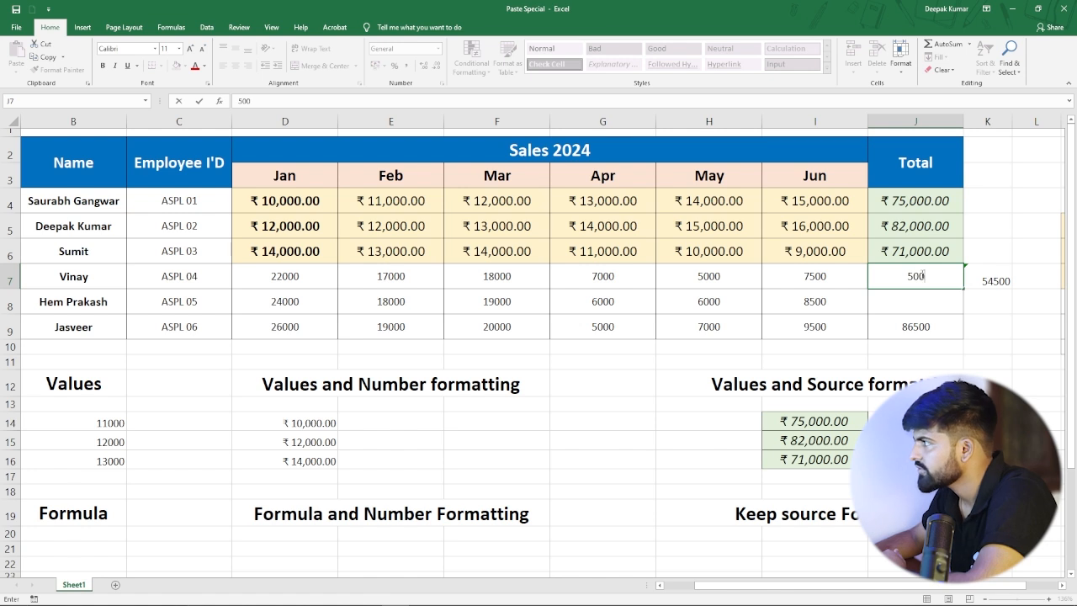
pyautogui.press('Return')
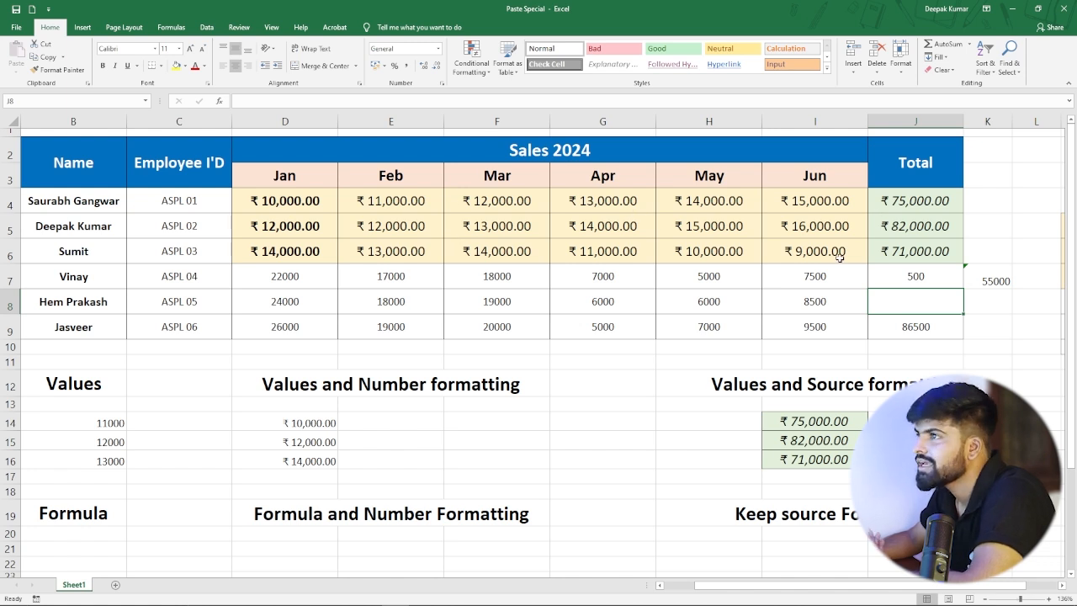
pyautogui.scroll(-3, 715, 270)
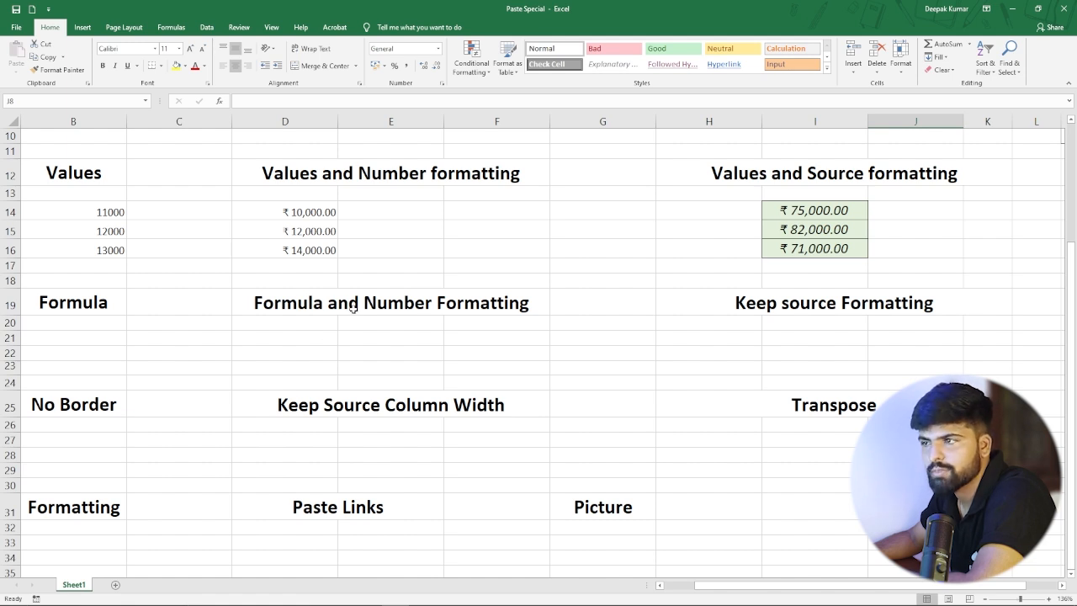
pyautogui.scroll(3, 89, 327)
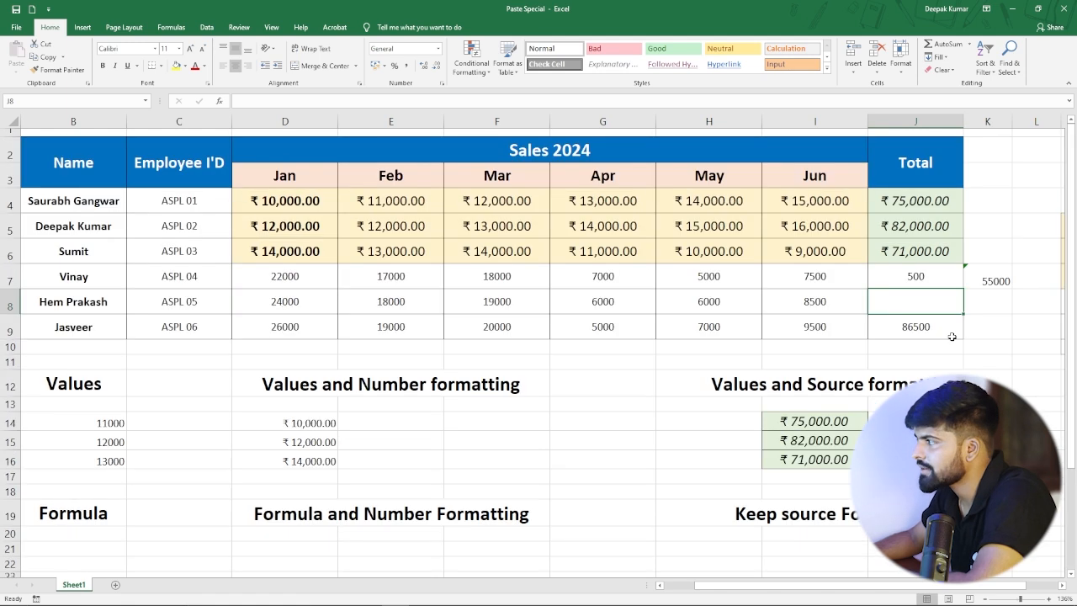
pyautogui.click(924, 330)
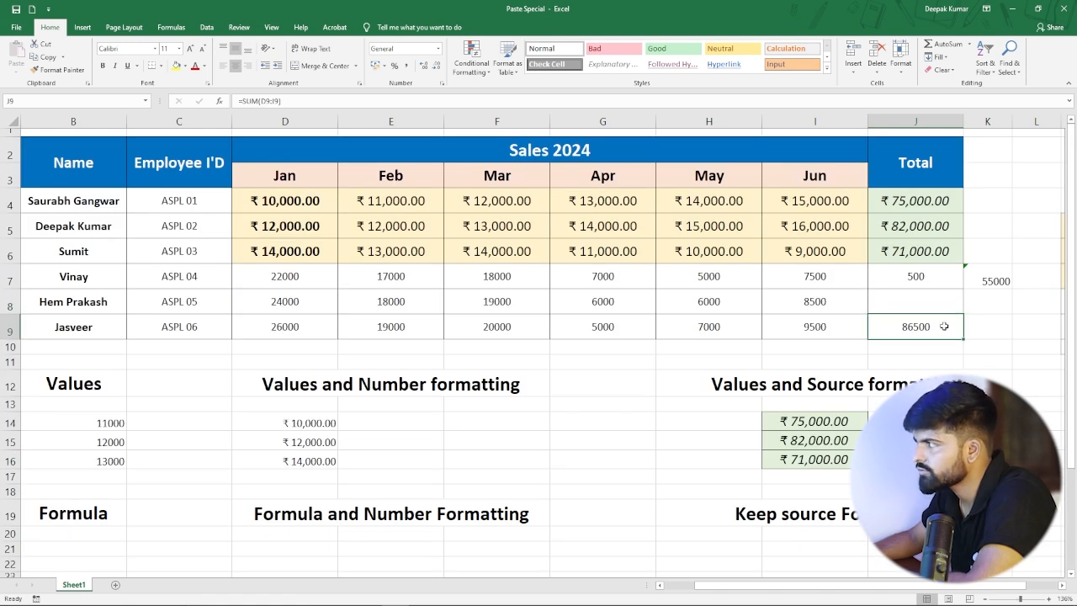
pyautogui.click(993, 283)
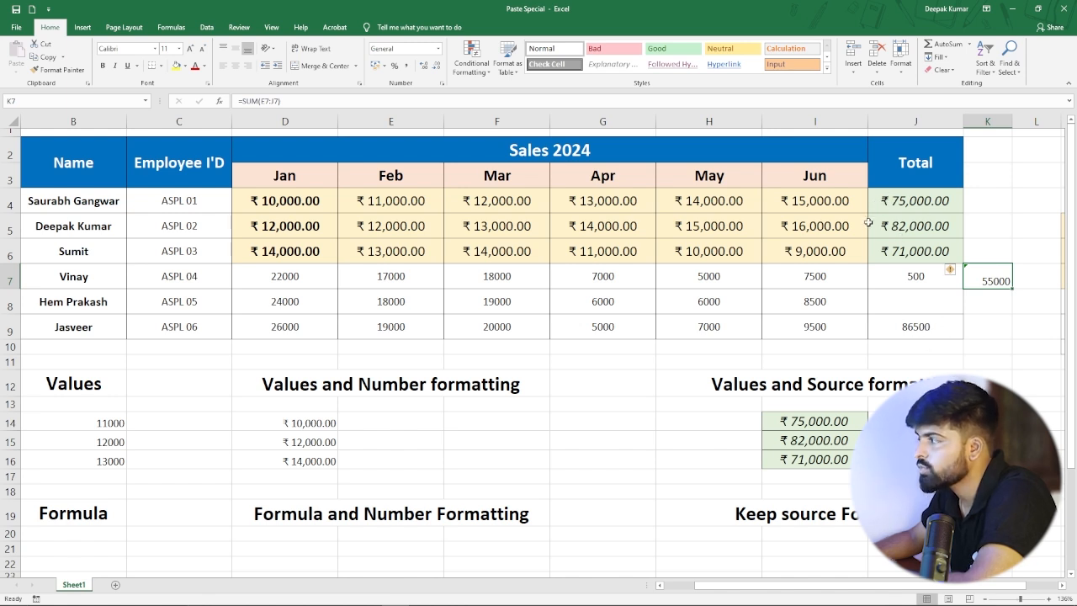
# Step: Copy the total in J4 and paste it at J8 using the Formulas & Number Formatting option
pyautogui.click(914, 207)
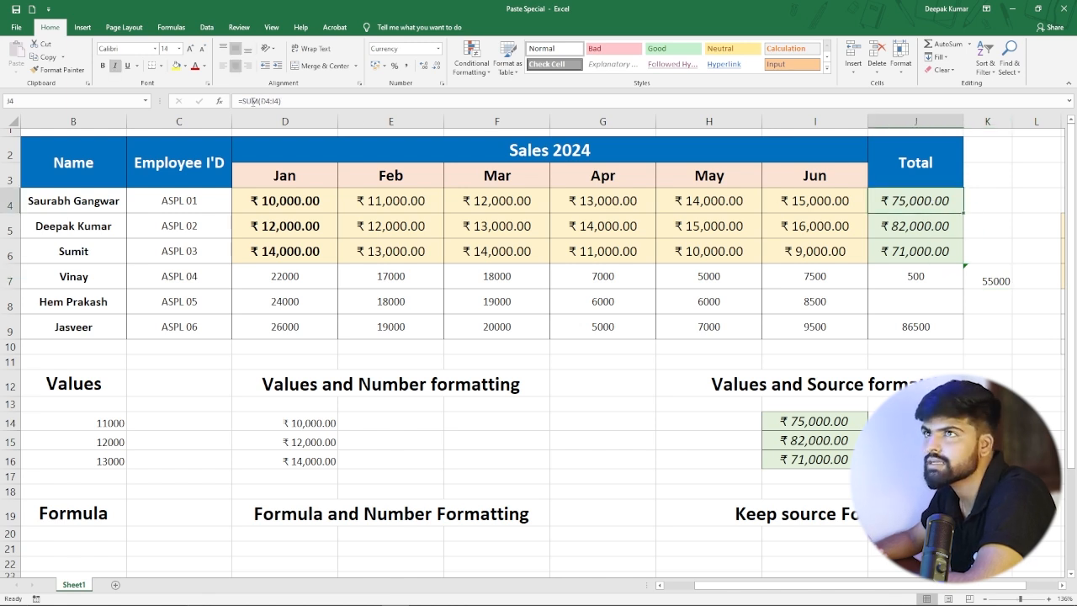
pyautogui.click(42, 56)
pyautogui.click(916, 300)
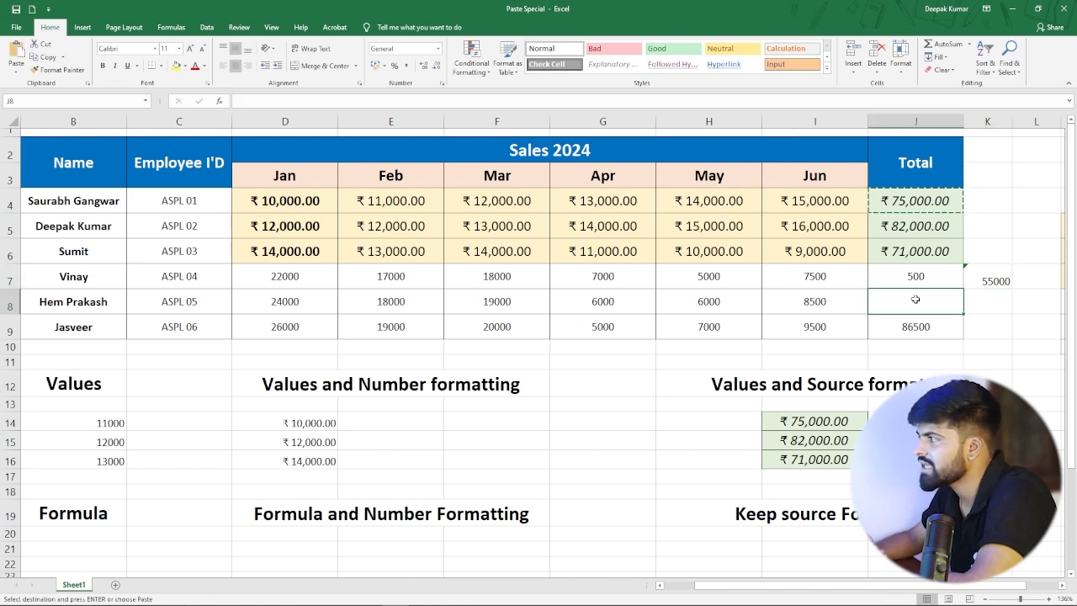
pyautogui.click(13, 73)
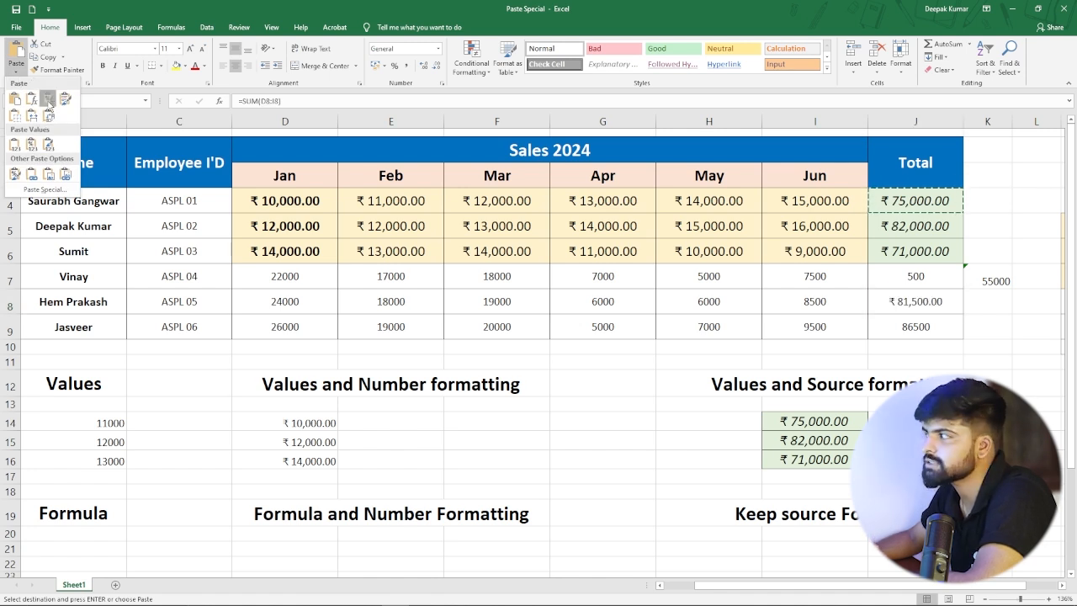
pyautogui.click(48, 100)
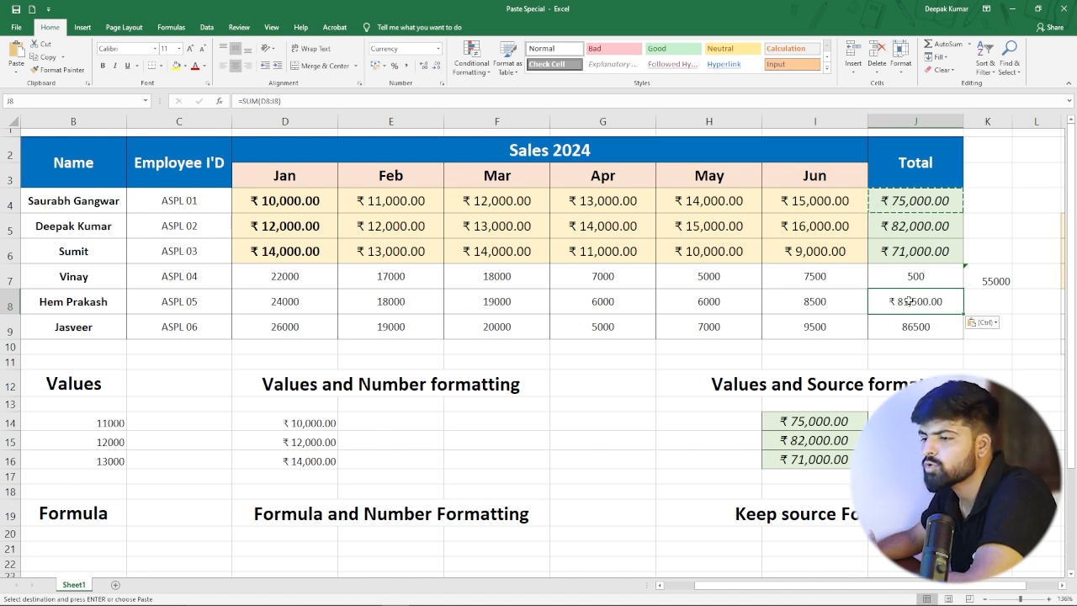
# Step: Format the employee IDs in C4:C9 with a dark blue fill and bold white text
pyautogui.scroll(-1, 719, 334)
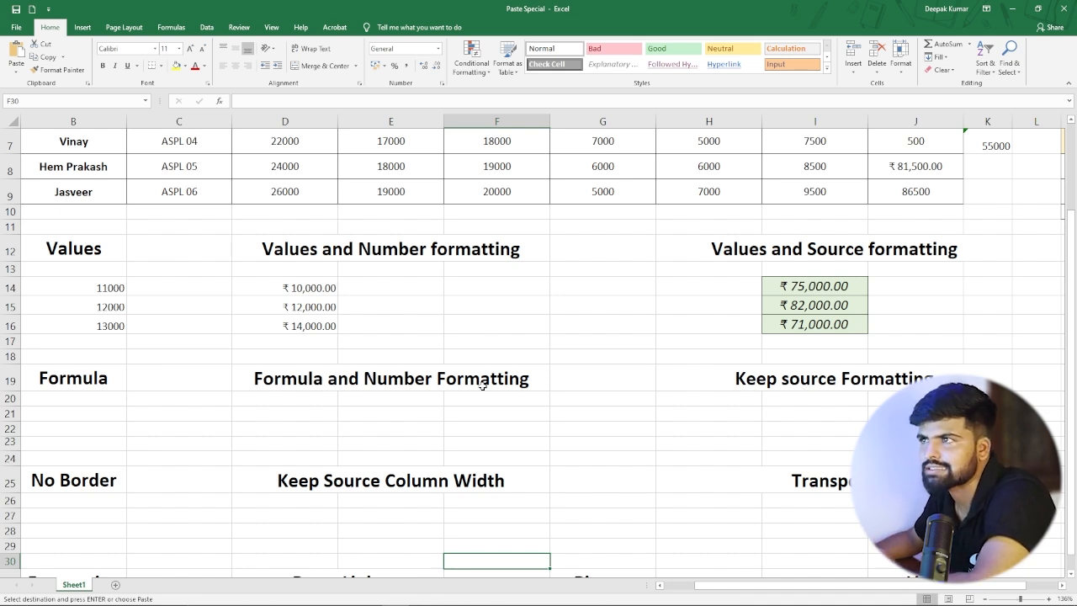
pyautogui.scroll(2, 444, 371)
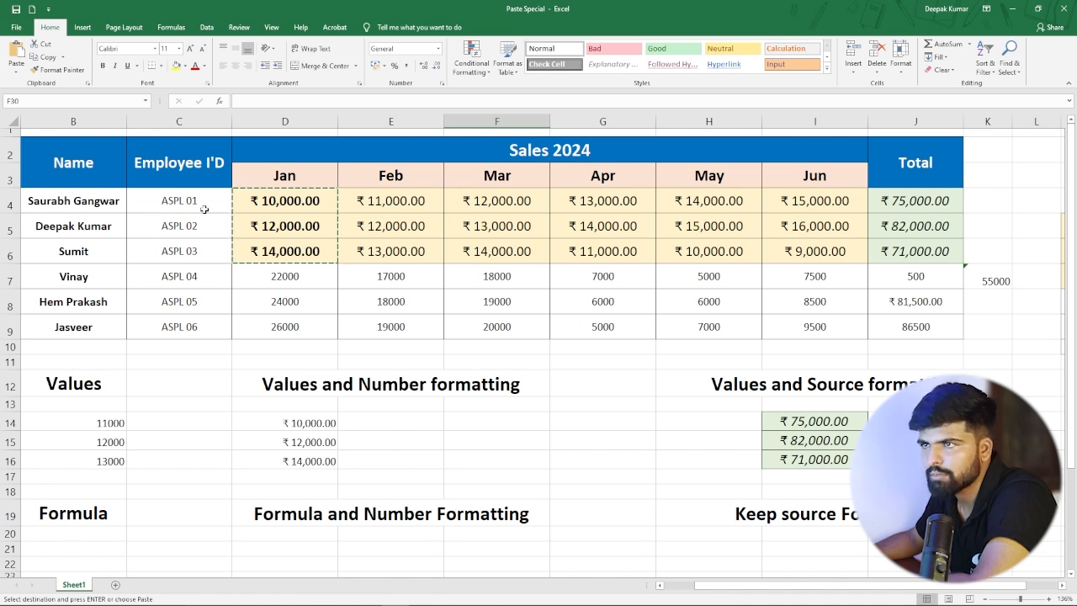
pyautogui.moveTo(191, 203); pyautogui.dragTo(190, 318)
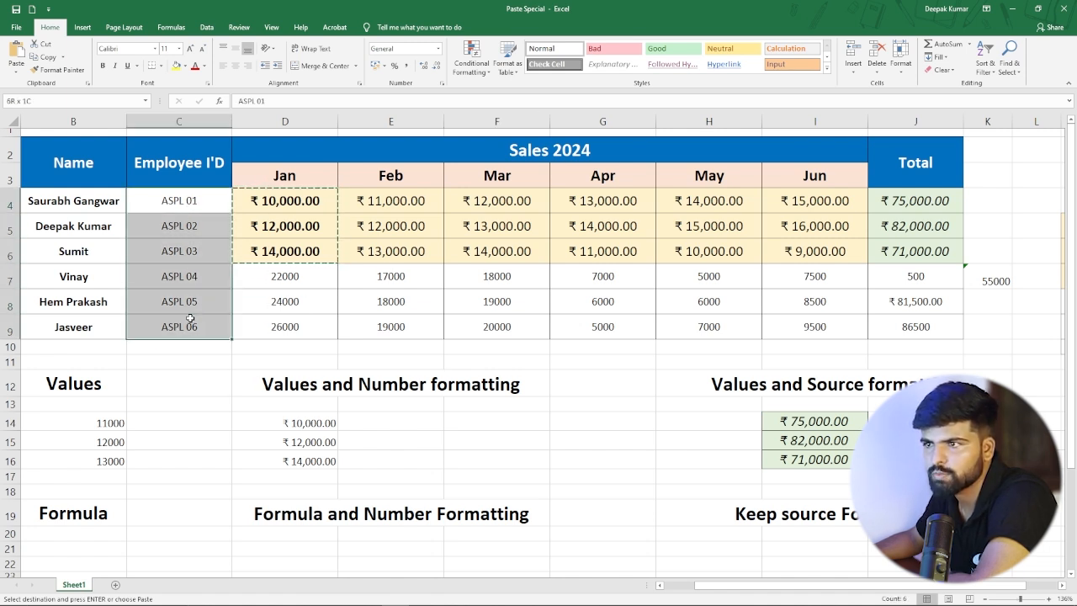
pyautogui.click(186, 67)
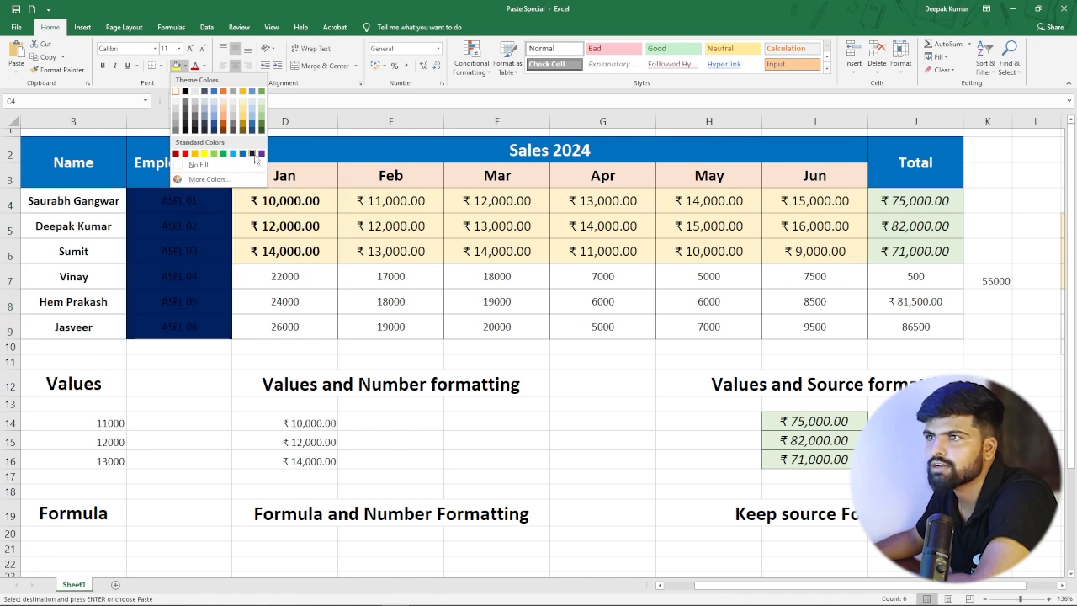
pyautogui.click(251, 153)
pyautogui.click(204, 67)
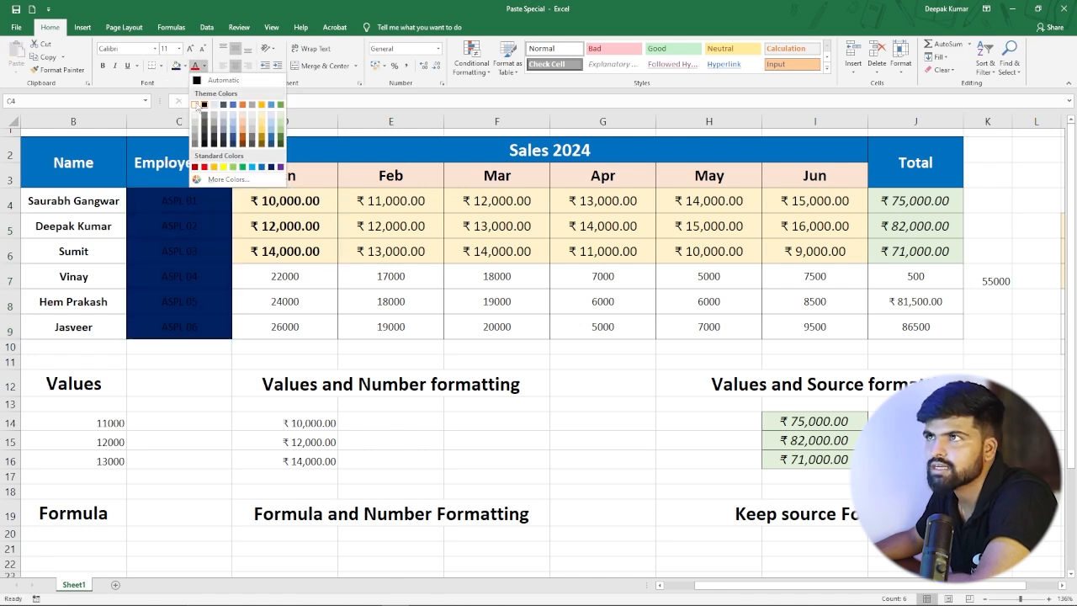
pyautogui.click(196, 108)
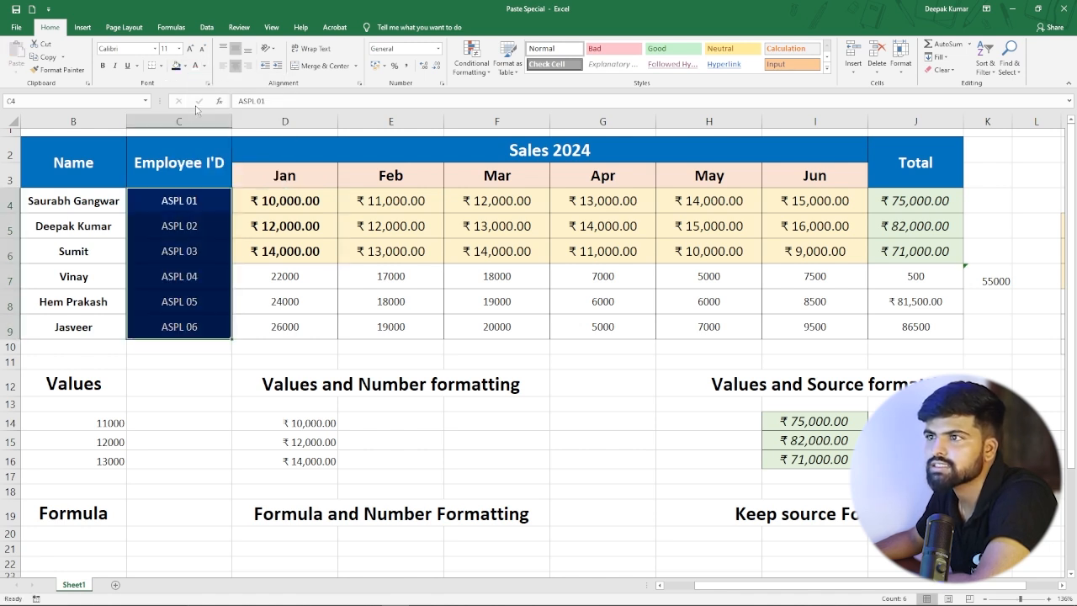
pyautogui.click(104, 67)
pyautogui.click(224, 490)
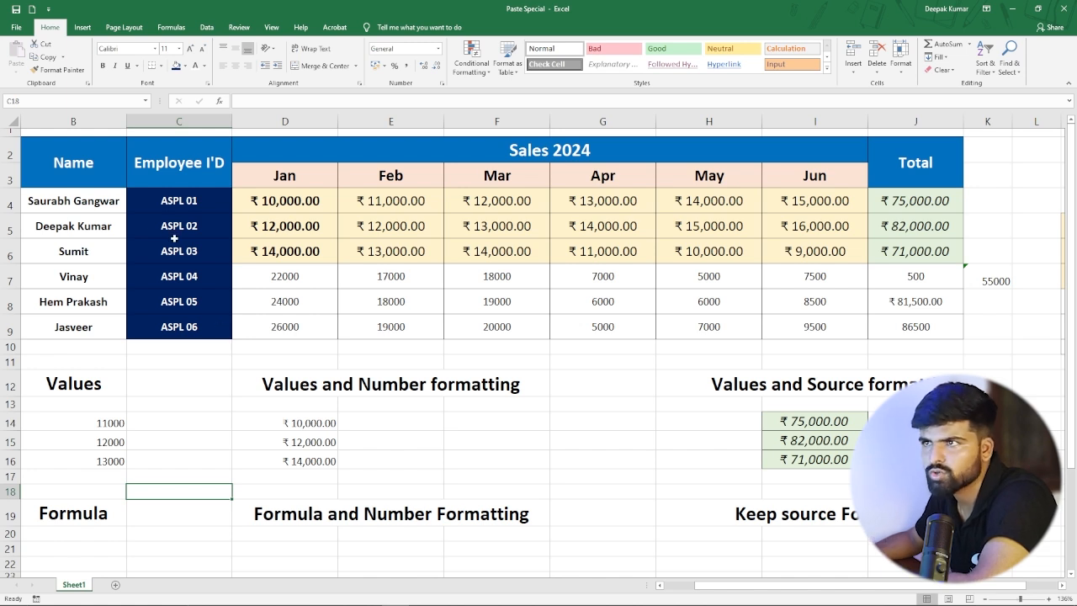
# Step: Copy the employee IDs in C4:C7 and paste them at H21 using the Keep Source Formatting option
pyautogui.moveTo(163, 202); pyautogui.dragTo(172, 277)
pyautogui.click(46, 57)
pyautogui.scroll(-5, 577, 272)
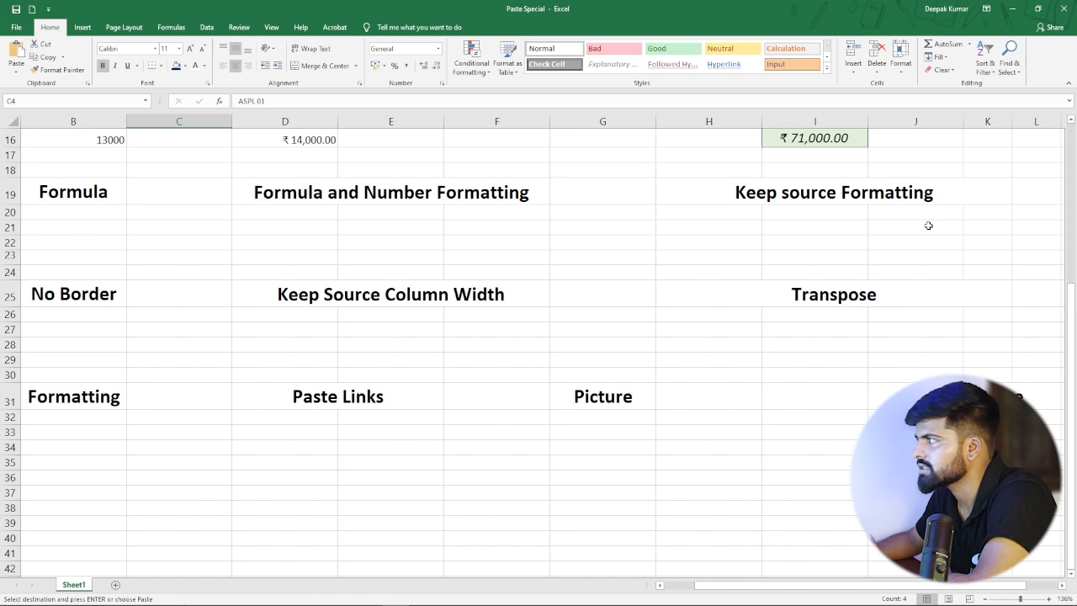
pyautogui.click(735, 226)
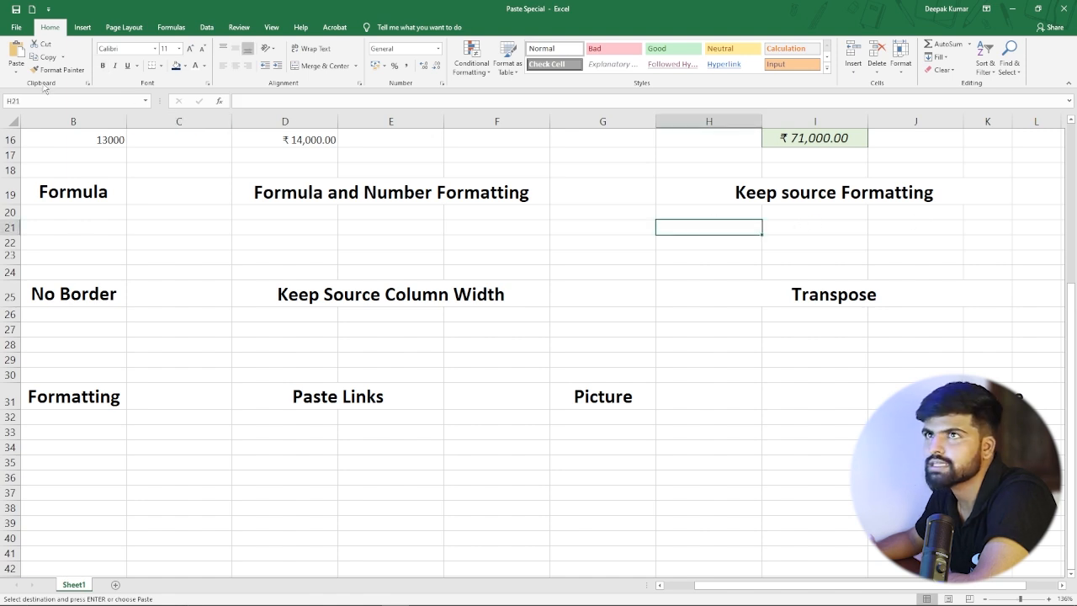
pyautogui.click(16, 74)
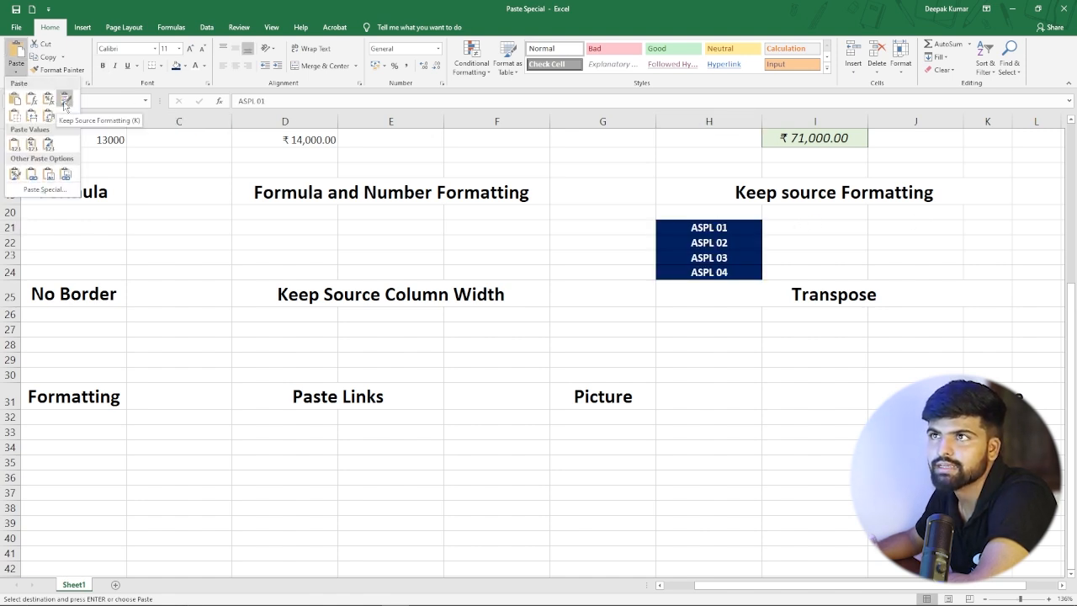
pyautogui.click(65, 102)
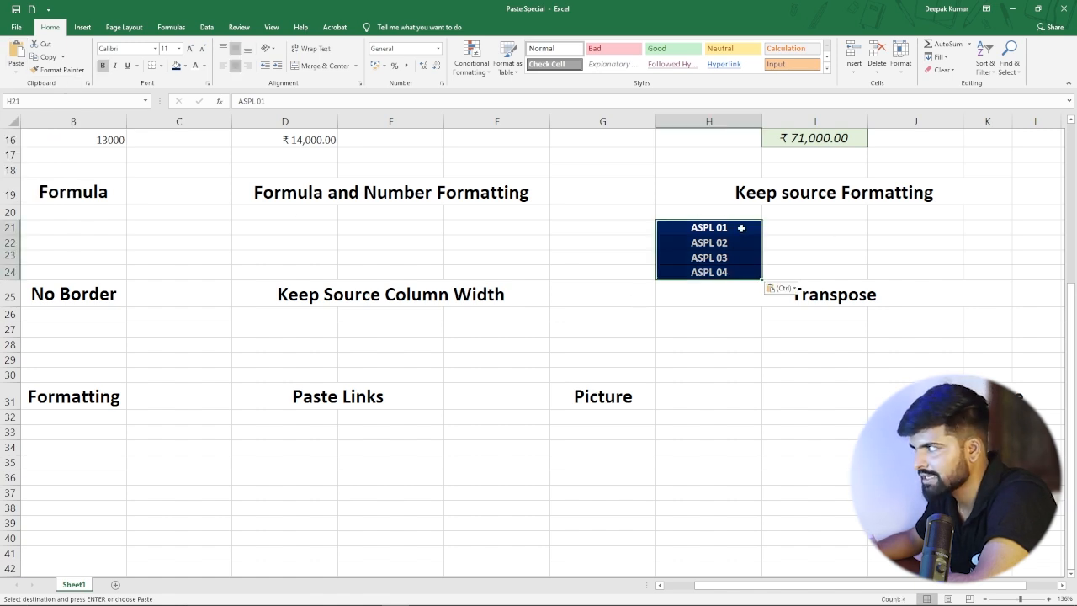
pyautogui.click(715, 296)
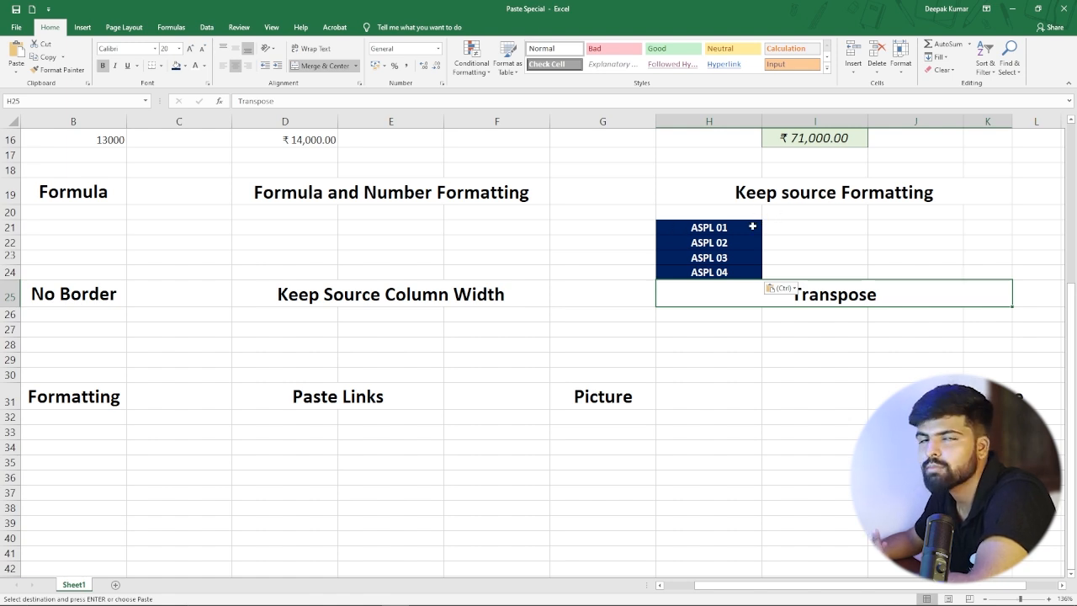
# Step: Switch the IDs pasted at H21 to the Values option, inspect the cells, and undo the paste
pyautogui.click(796, 290)
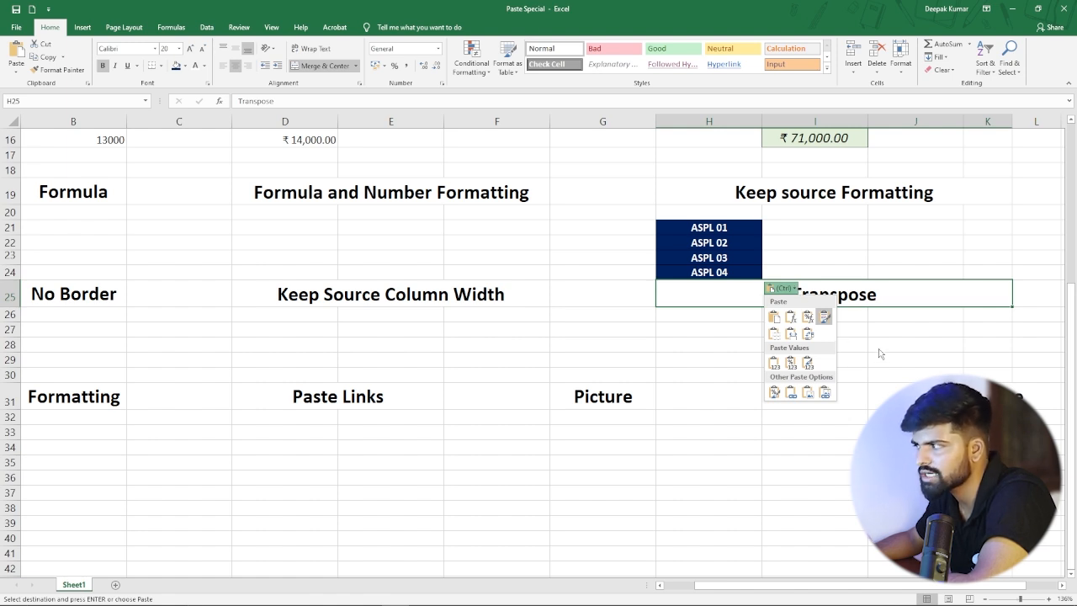
pyautogui.click(774, 362)
pyautogui.click(713, 290)
pyautogui.click(698, 313)
pyautogui.click(708, 257)
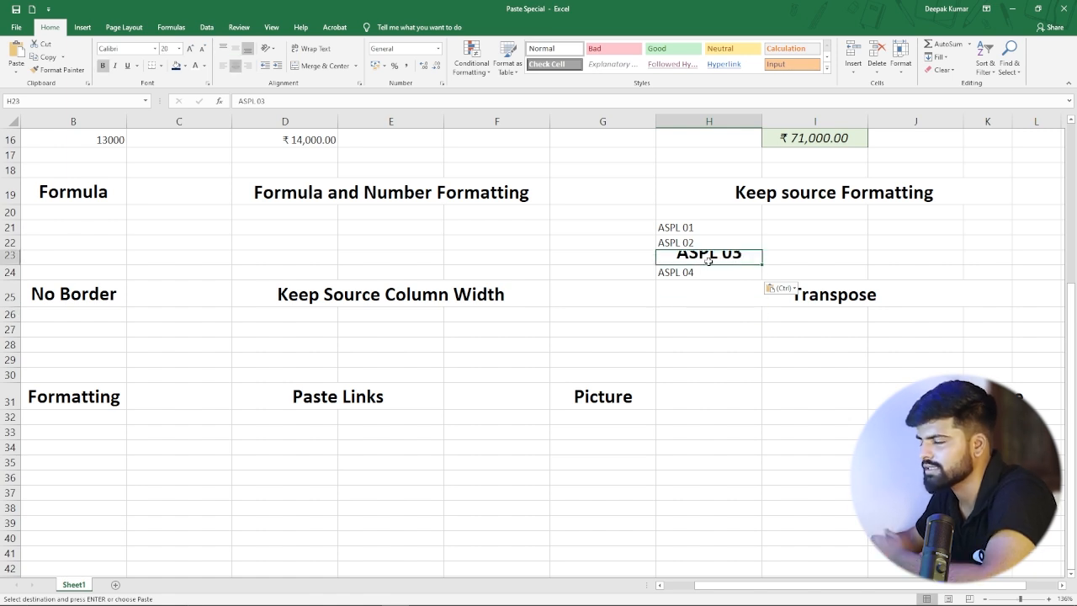
pyautogui.hotkey('ctrl', 'z')
pyautogui.click(702, 341)
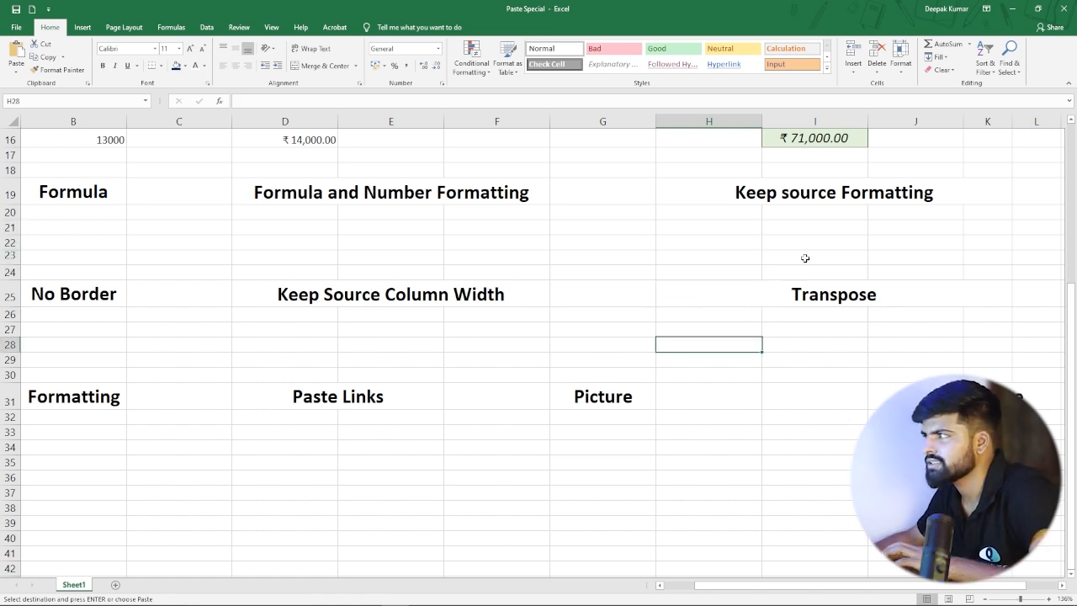
# Step: Copy the bordered names in B7:B9 and paste them normally at B27 under the No Border heading
pyautogui.scroll(4, 569, 323)
pyautogui.scroll(-2, 488, 341)
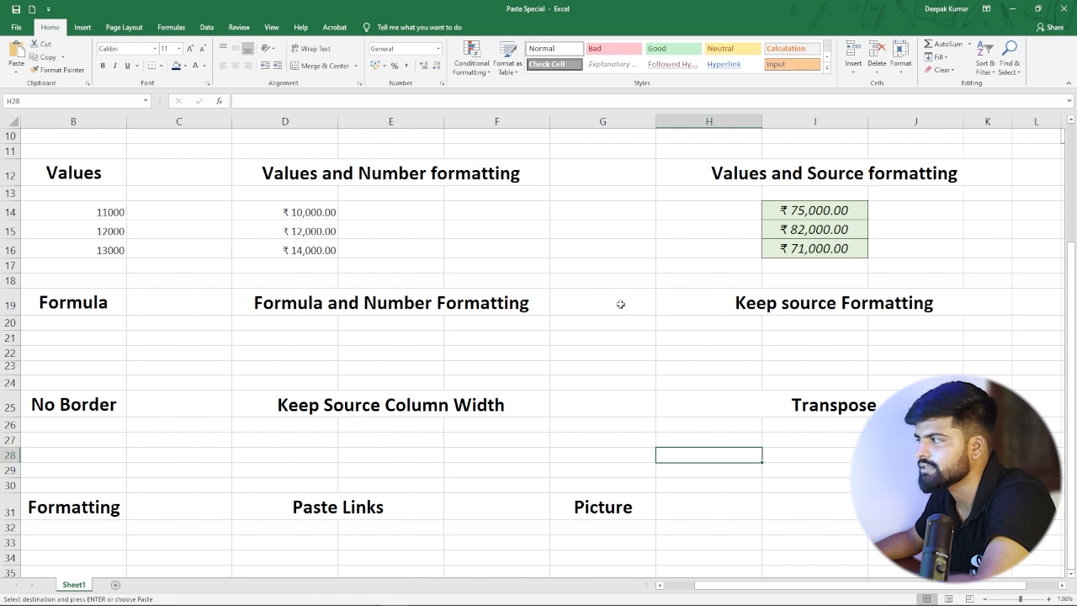
pyautogui.scroll(-1, 761, 299)
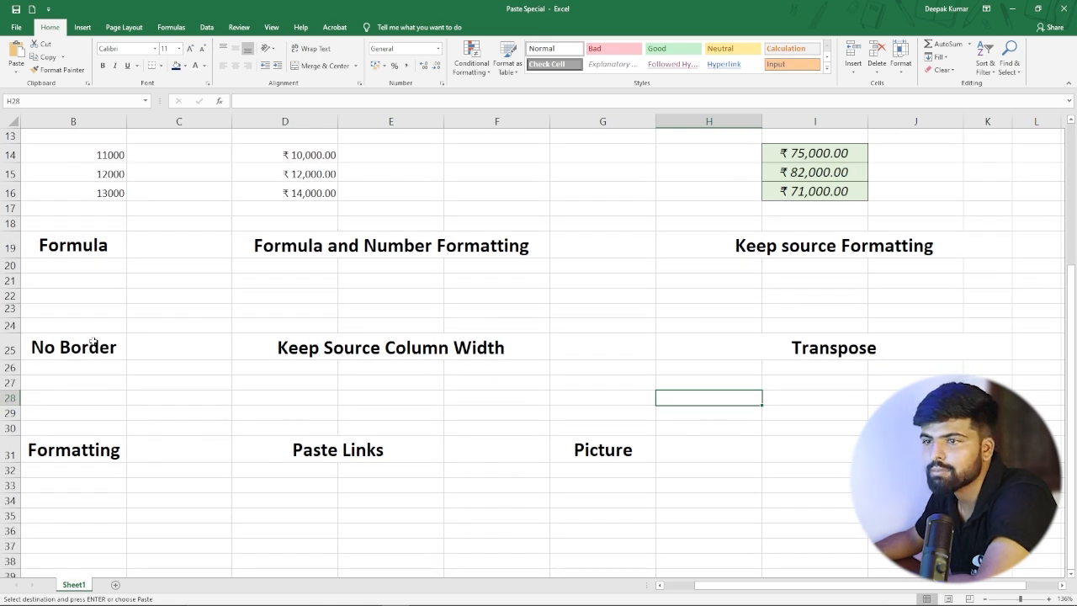
pyautogui.scroll(3, 109, 365)
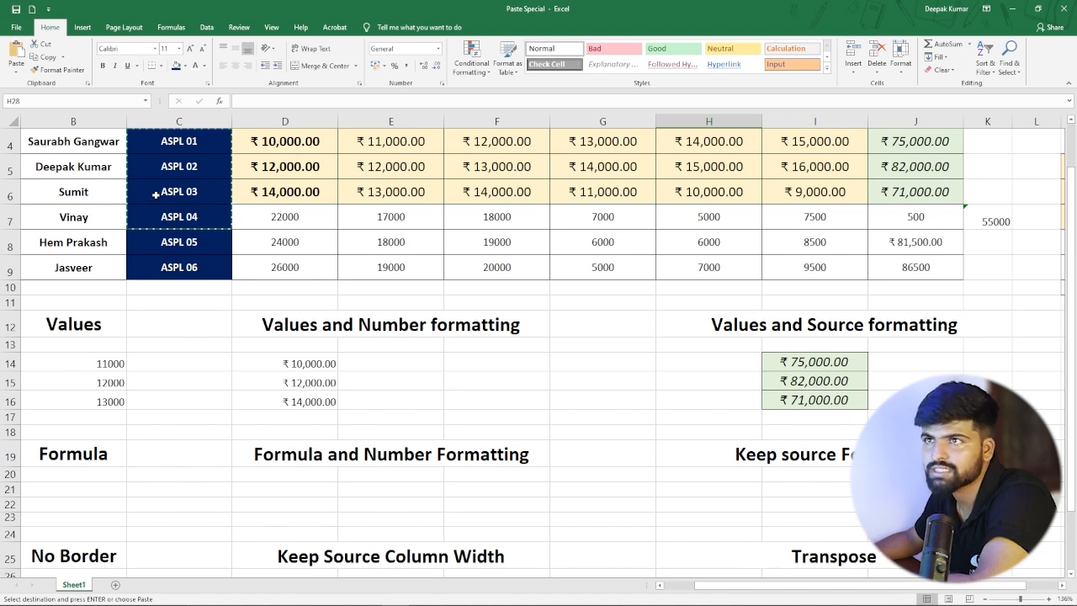
pyautogui.moveTo(67, 220); pyautogui.dragTo(70, 256)
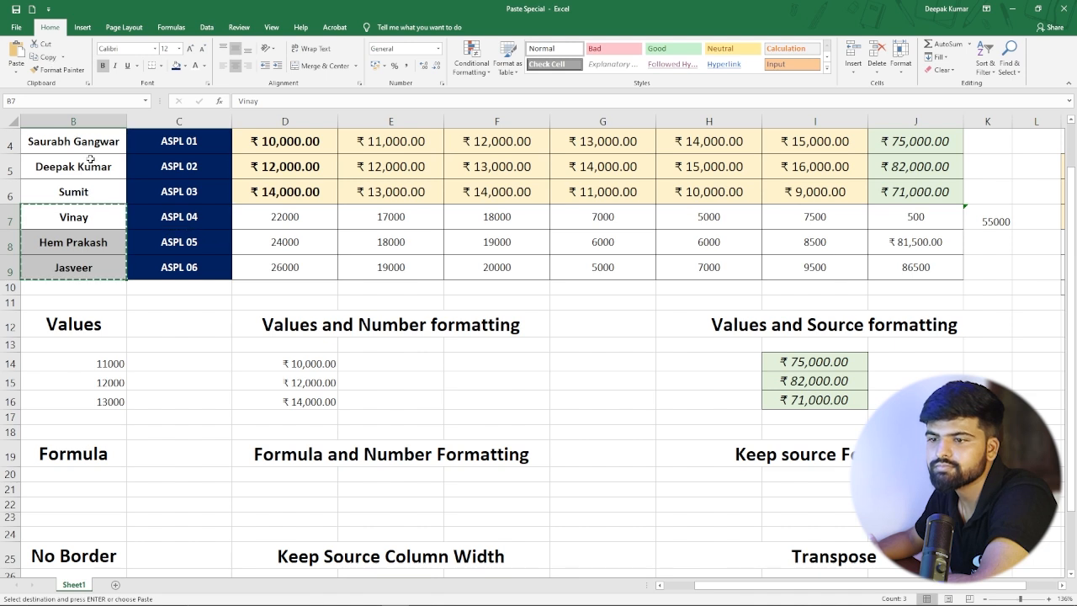
pyautogui.scroll(-7, 72, 253)
pyautogui.scroll(1, 78, 220)
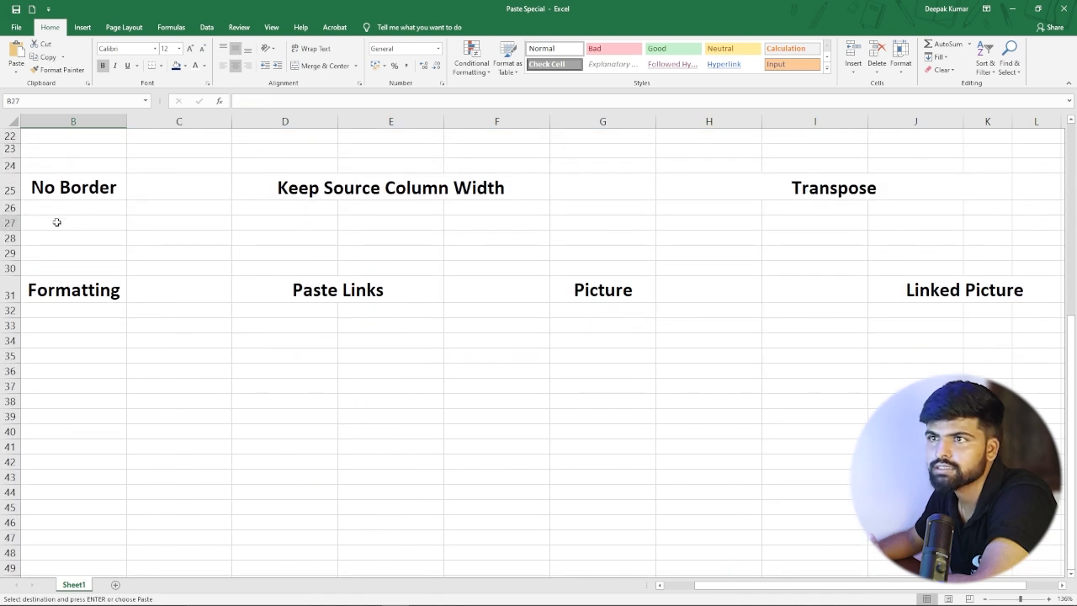
pyautogui.click(55, 222)
pyautogui.click(16, 56)
pyautogui.press('ctrl')
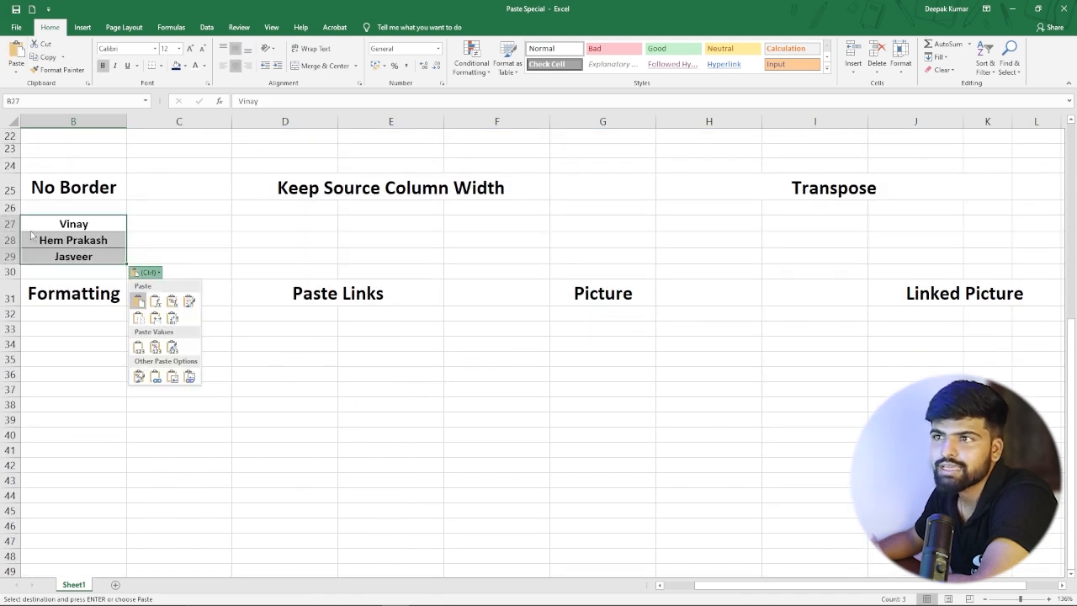
pyautogui.press('Escape')
pyautogui.click(171, 262)
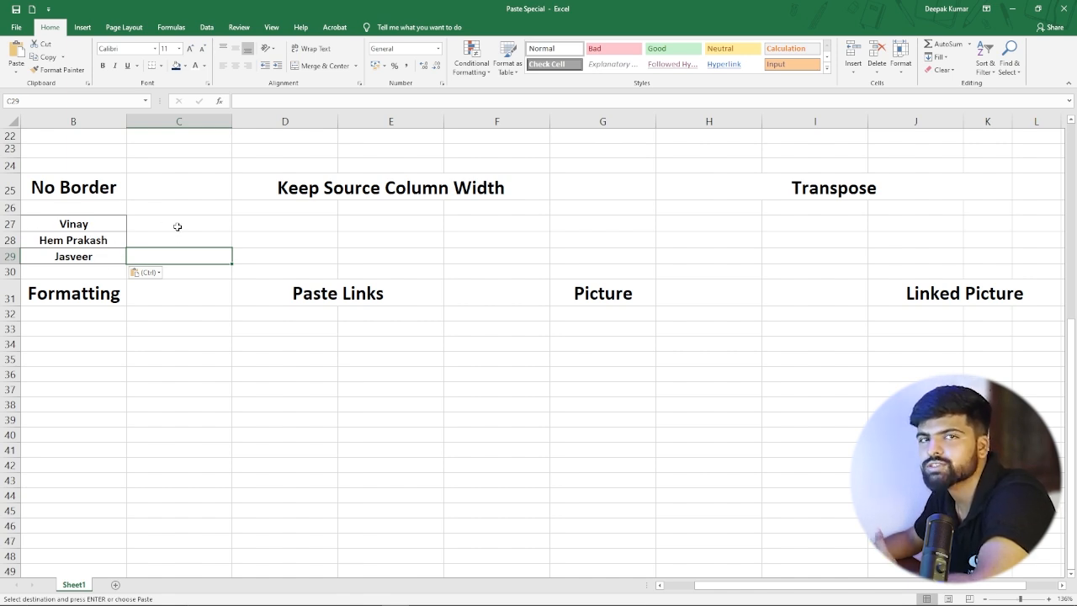
# Step: Copy the names in B4:B6, paste them at C27 using the No Borders option, and inspect the pasted cells
pyautogui.scroll(7, 177, 226)
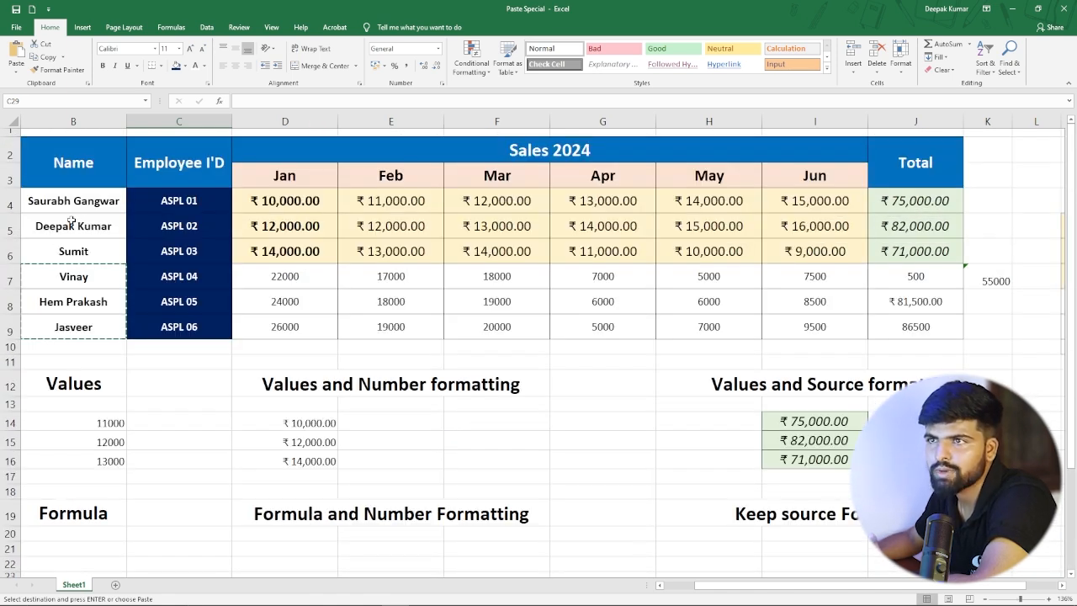
pyautogui.moveTo(77, 202); pyautogui.dragTo(76, 250)
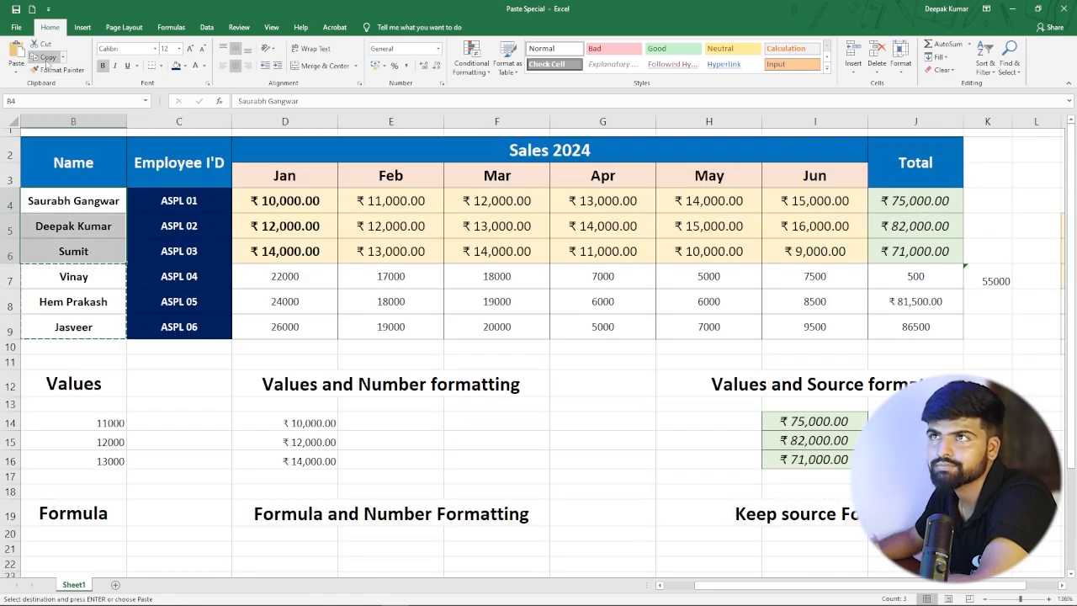
pyautogui.scroll(-4, 154, 215)
pyautogui.click(172, 383)
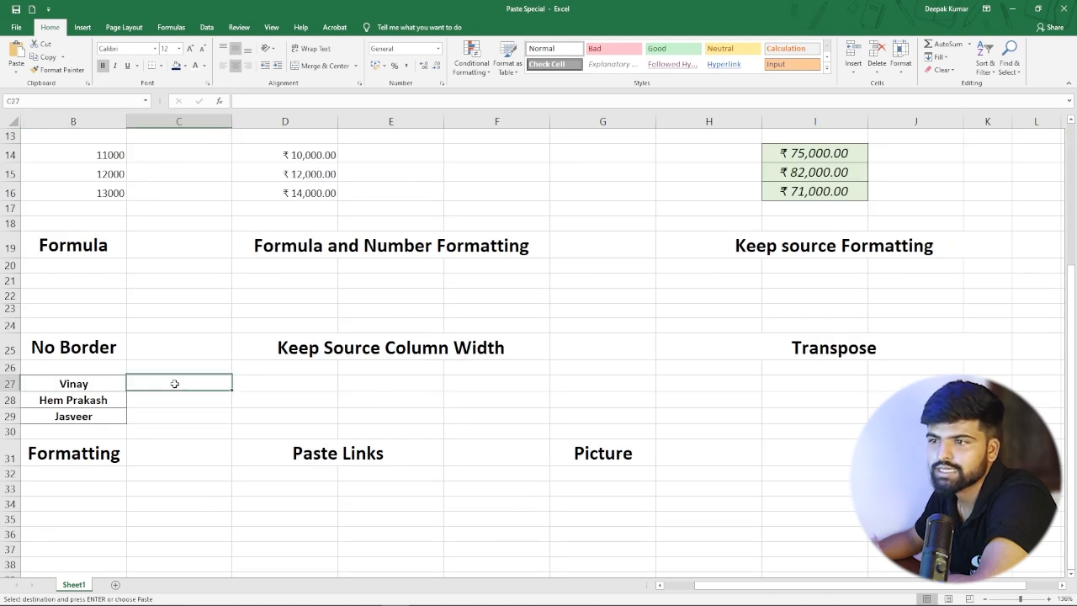
pyautogui.click(15, 76)
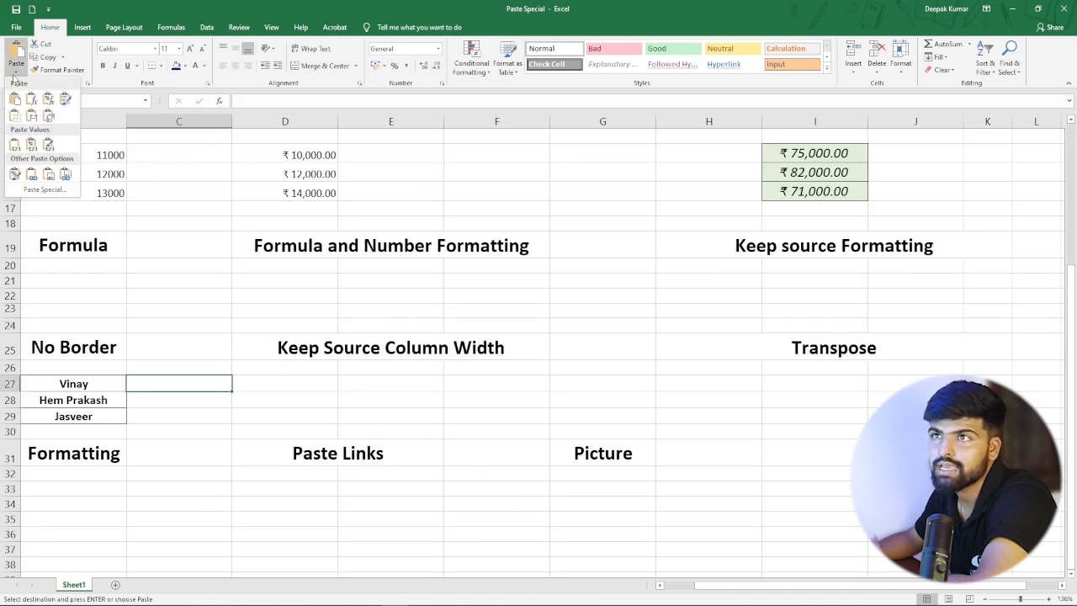
pyautogui.click(14, 118)
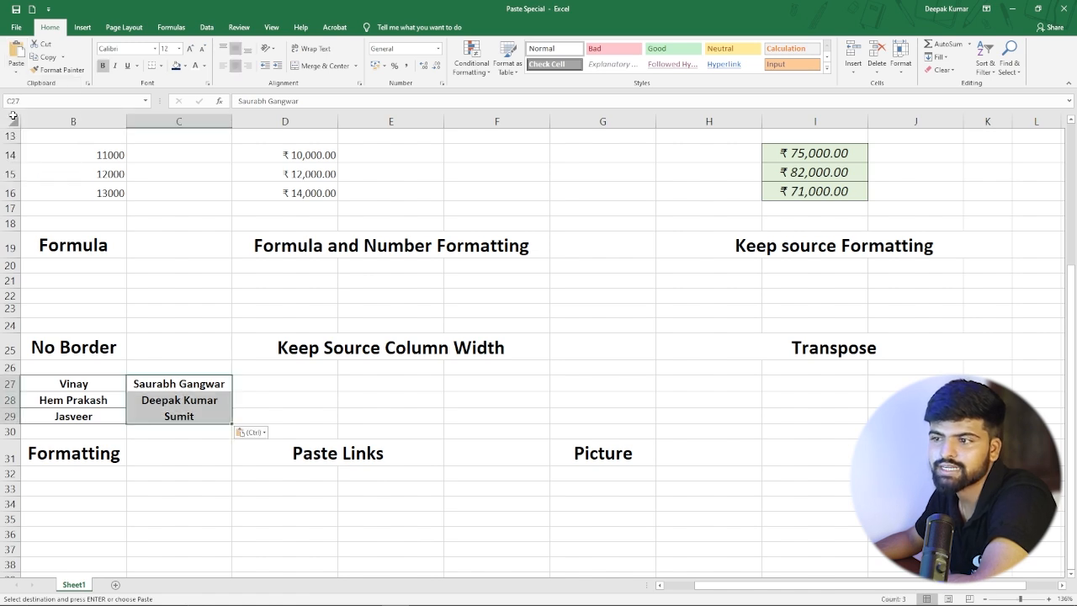
pyautogui.click(356, 421)
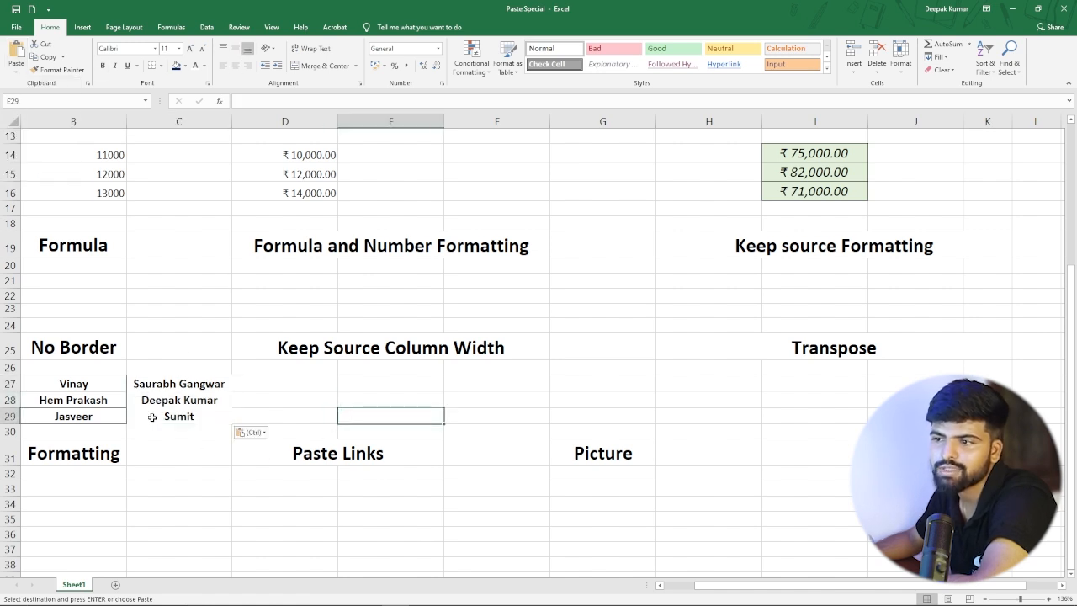
pyautogui.click(181, 384)
pyautogui.click(183, 413)
pyautogui.click(155, 446)
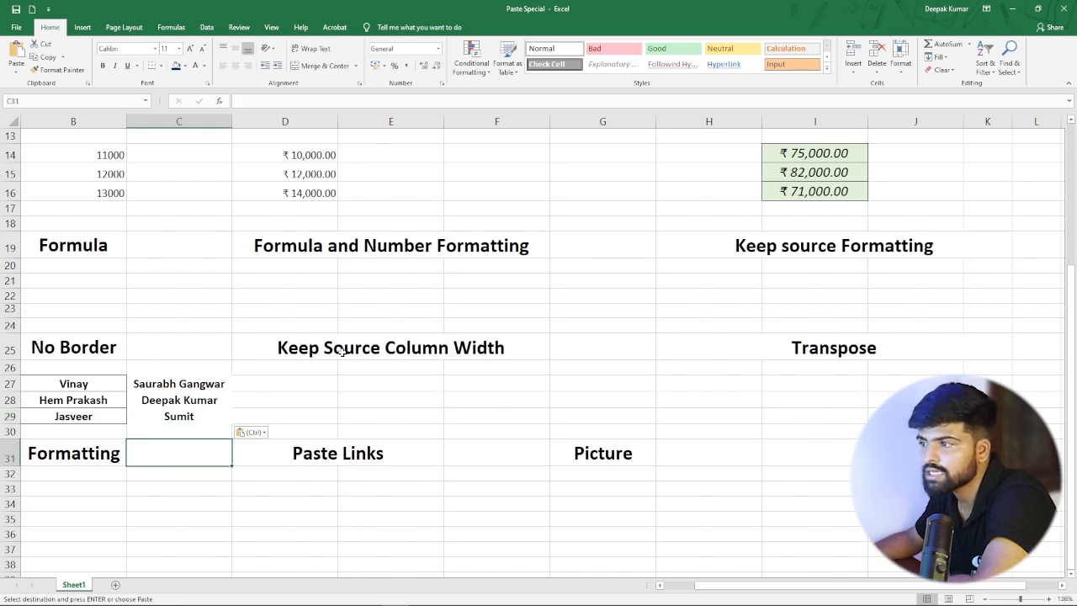
# Step: Widen column D, the Jan sales column, to roughly twice the width of the neighbouring columns
pyautogui.click(382, 384)
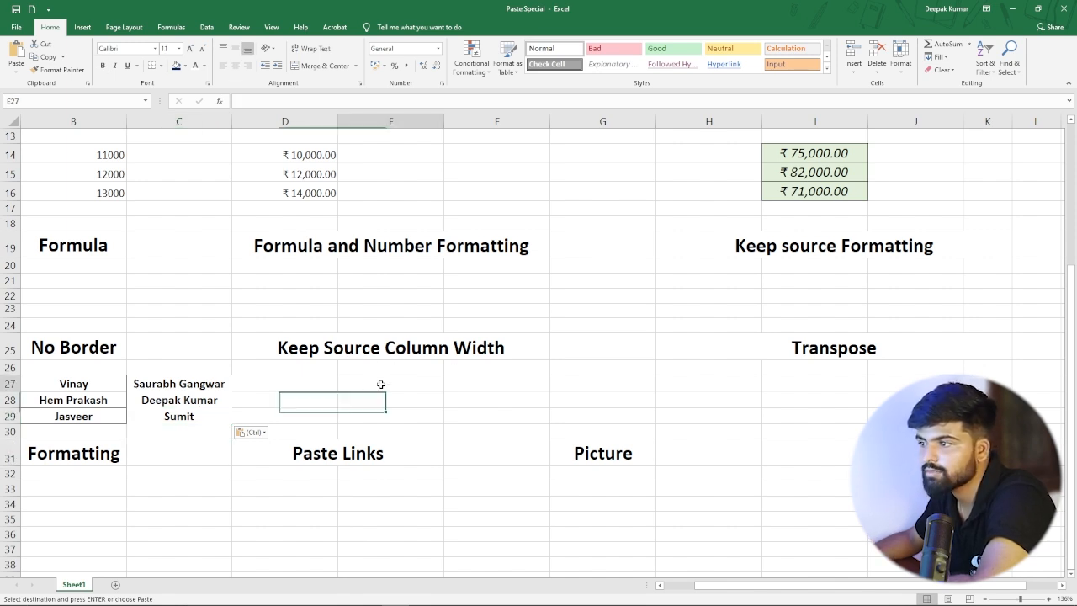
pyautogui.scroll(4, 360, 311)
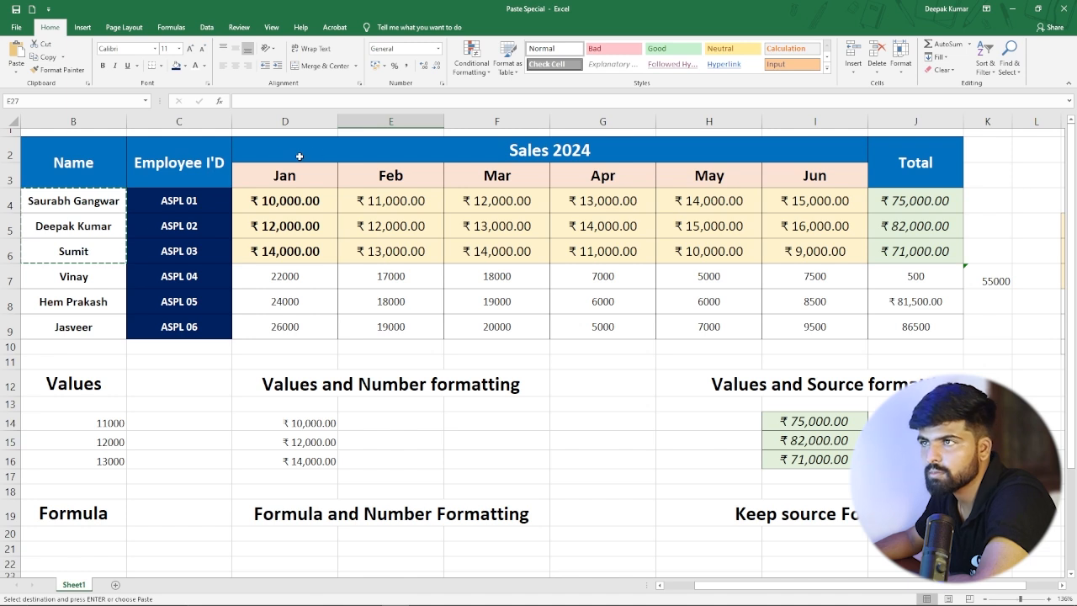
pyautogui.scroll(-4, 333, 326)
pyautogui.scroll(4, 301, 342)
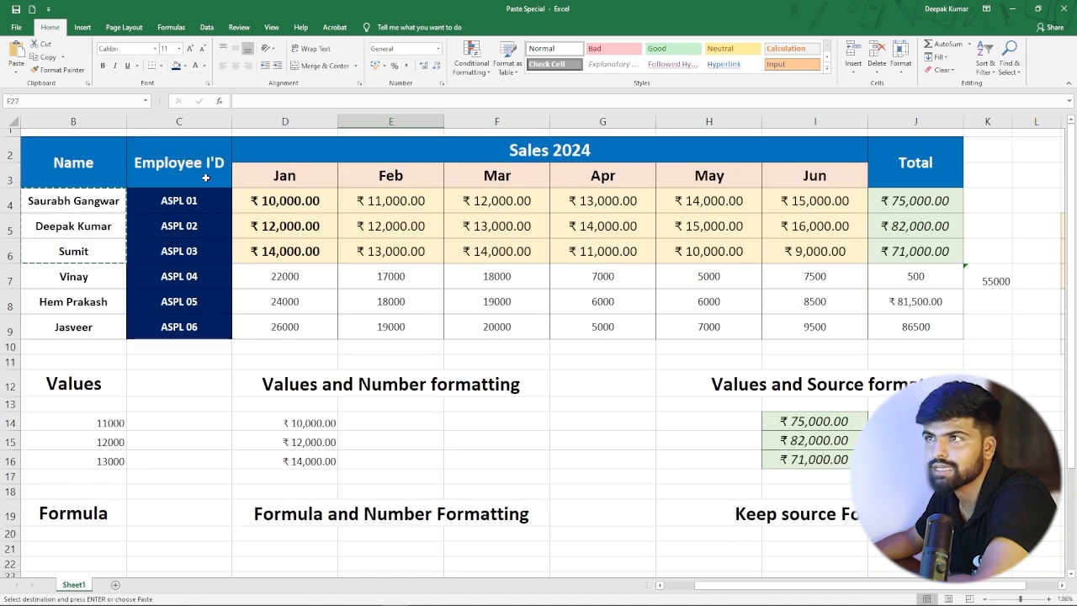
pyautogui.click(342, 156)
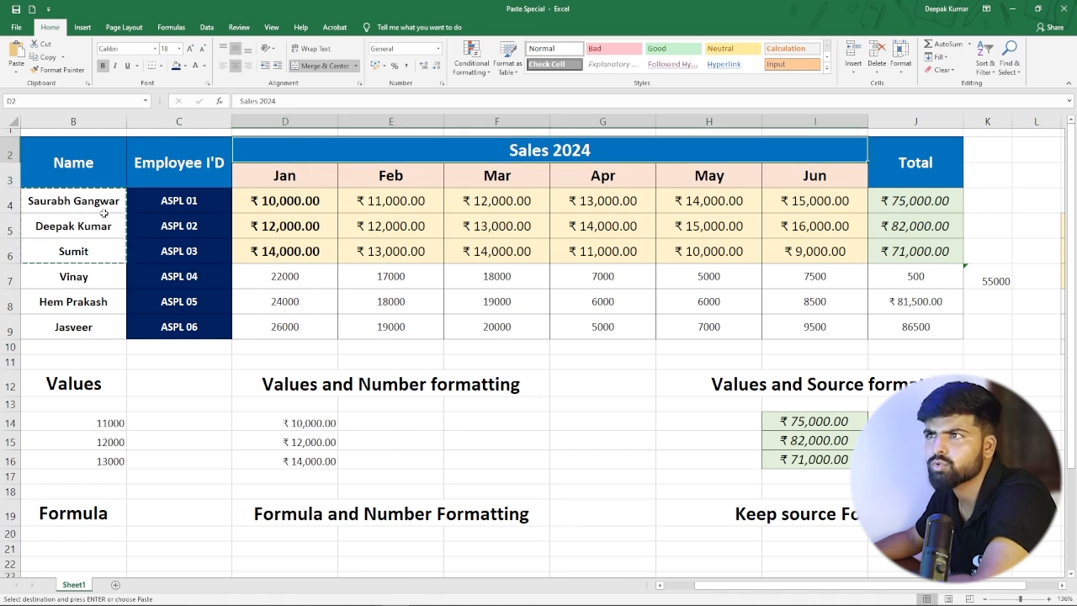
pyautogui.click(114, 168)
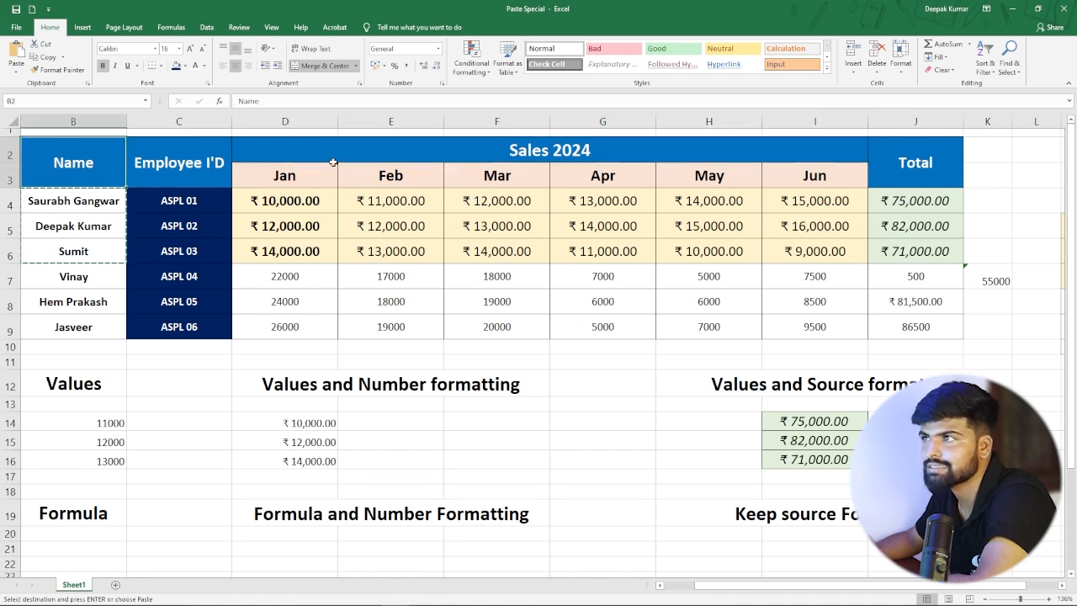
pyautogui.moveTo(336, 121); pyautogui.dragTo(461, 122)
# Step: Copy the Jan amount in D4, paste it at E27 using the Keep Source Column Widths option, and check column E against column D
pyautogui.click(349, 201)
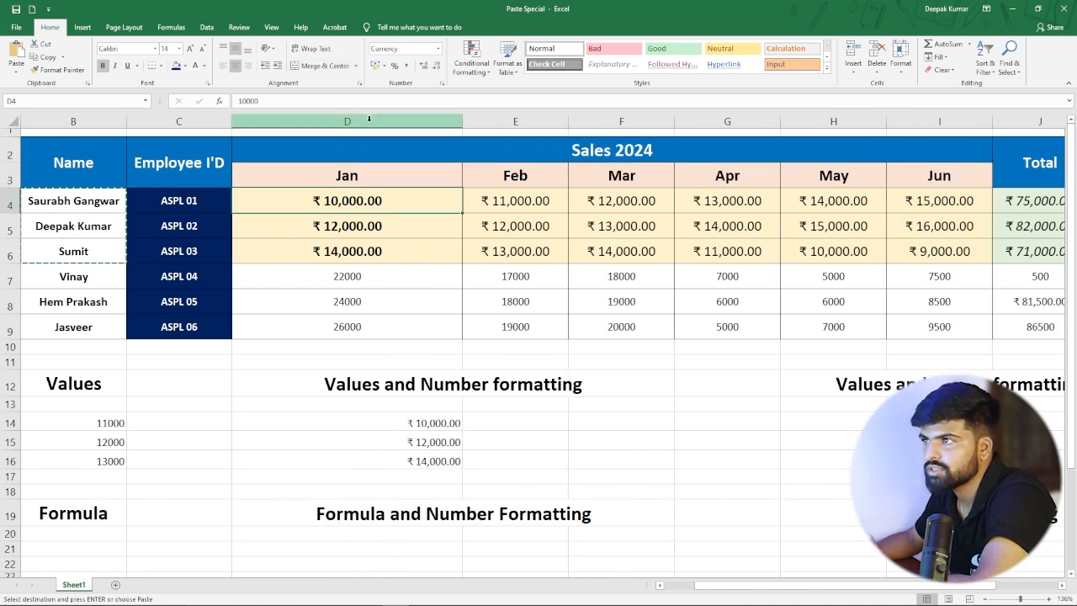
pyautogui.scroll(-1, 362, 162)
pyautogui.scroll(1, 362, 162)
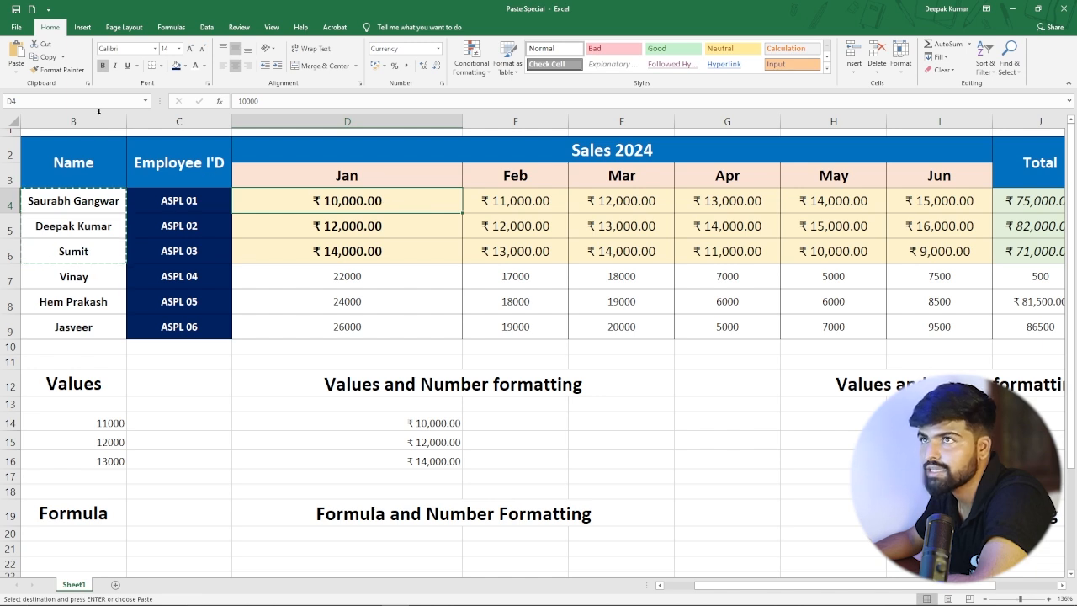
pyautogui.hotkey('ctrl', 'c')
pyautogui.scroll(-4, 427, 349)
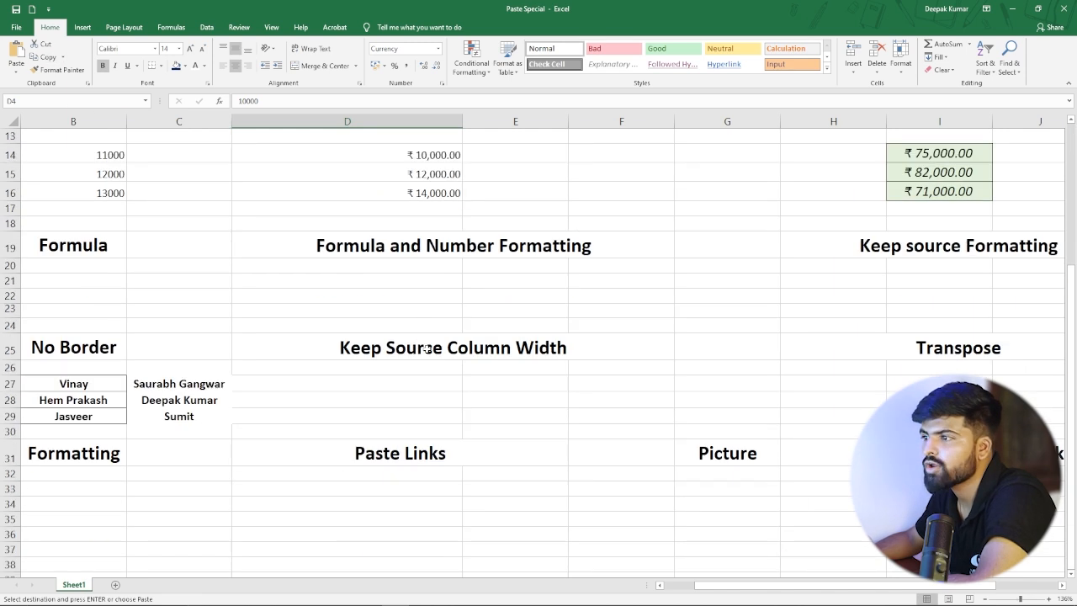
pyautogui.click(510, 385)
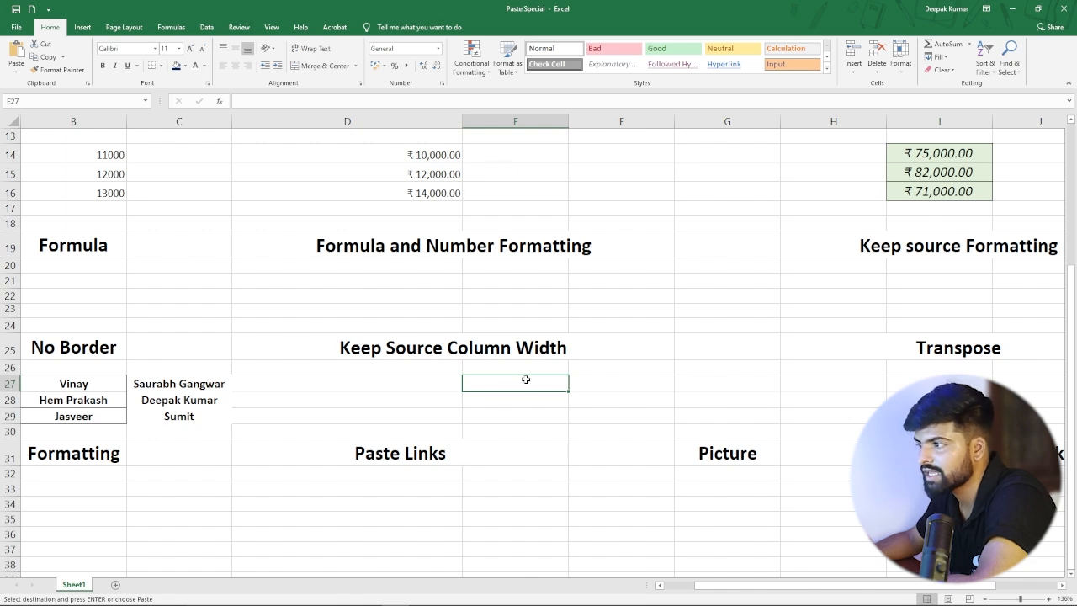
pyautogui.click(16, 71)
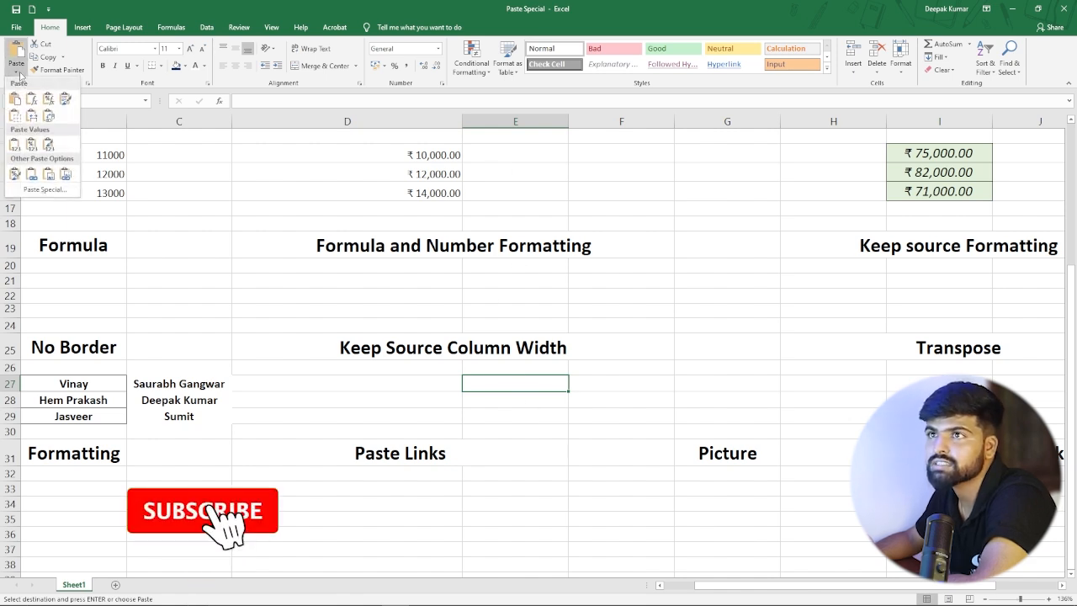
pyautogui.click(31, 117)
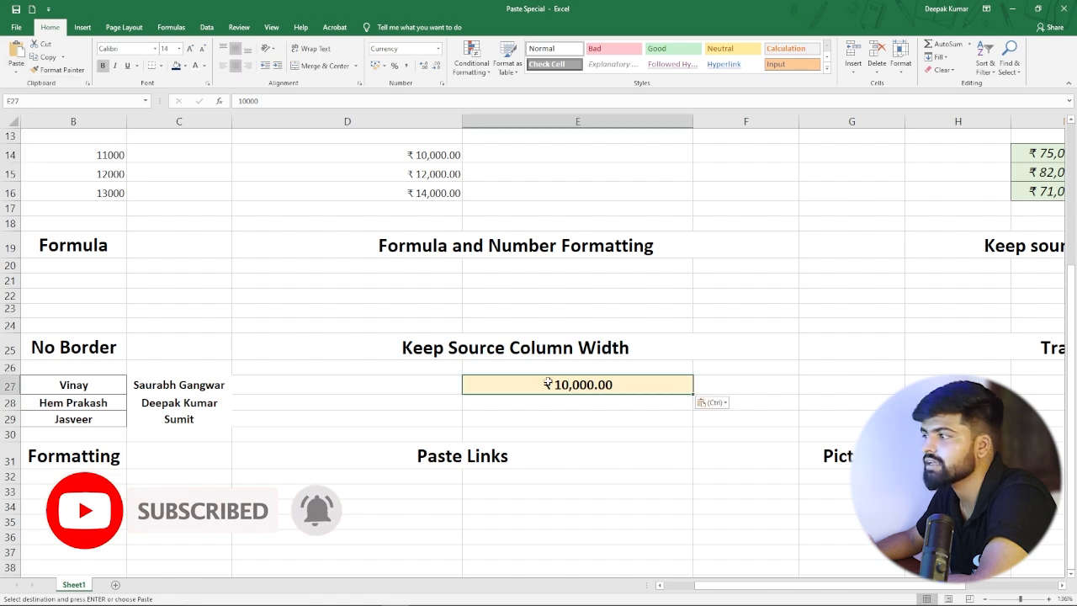
pyautogui.scroll(5, 577, 333)
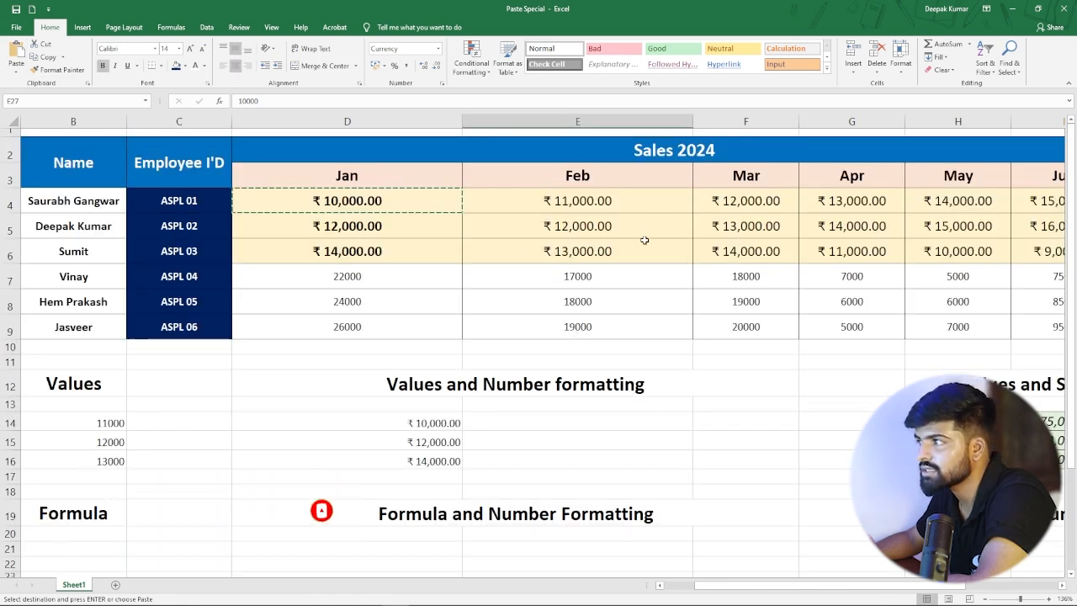
pyautogui.scroll(-4, 617, 279)
pyautogui.scroll(-1, 616, 279)
pyautogui.click(541, 403)
pyautogui.scroll(5, 572, 334)
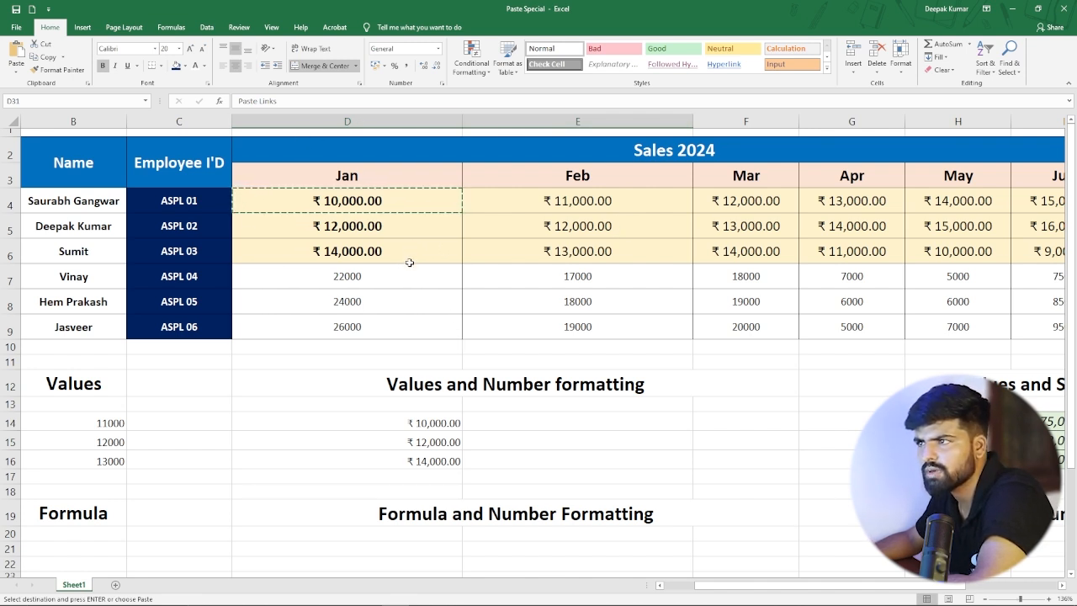
# Step: Review the Keep Source Column Width result in E27 against the sales table, and select the Transpose heading at H25
pyautogui.scroll(-4, 481, 283)
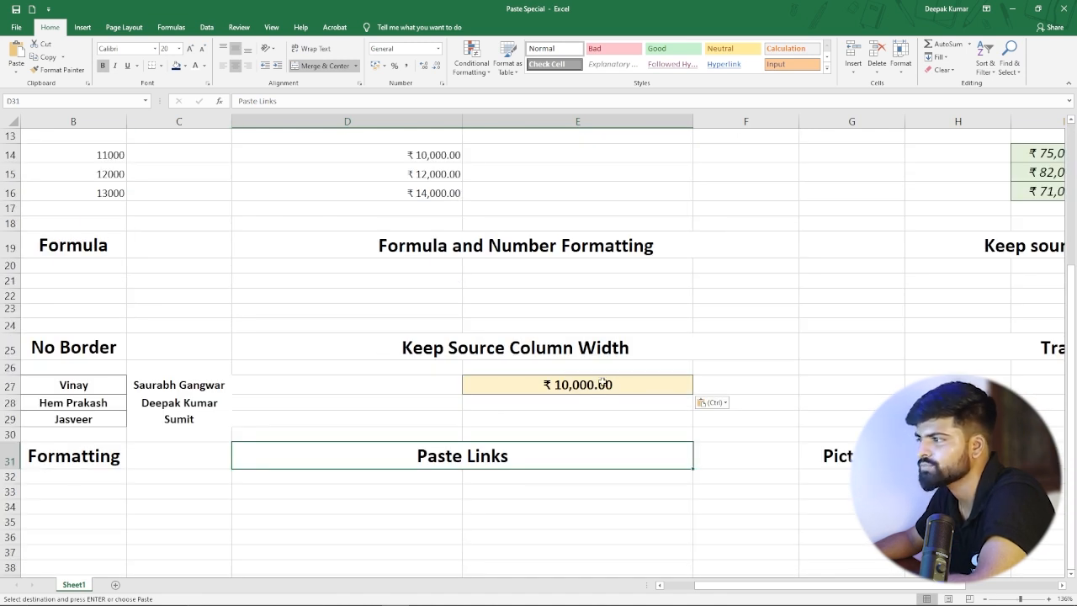
pyautogui.scroll(4, 537, 349)
pyautogui.scroll(-3, 799, 392)
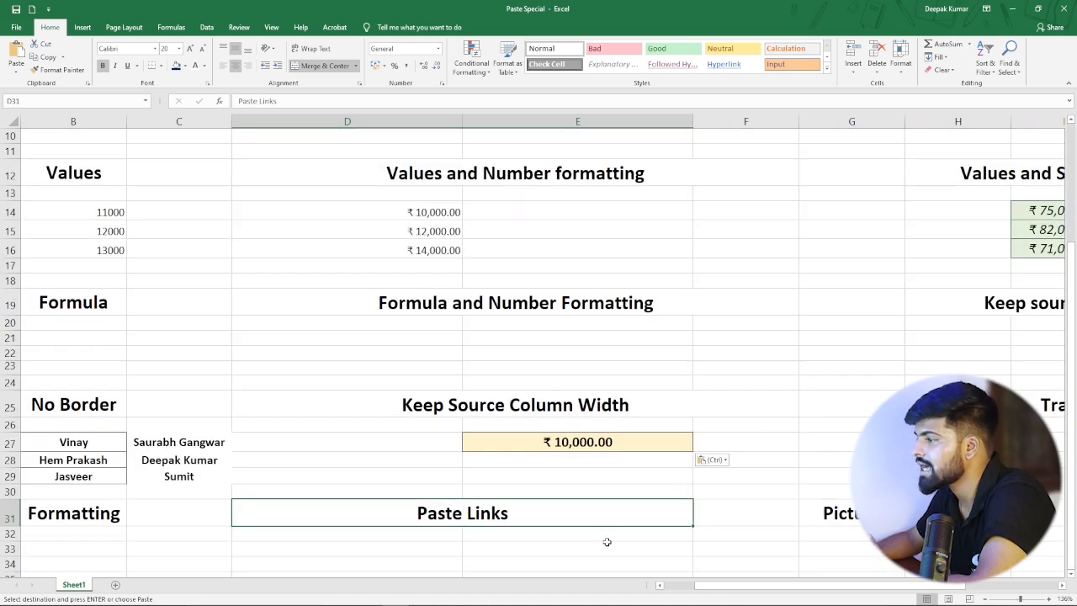
pyautogui.moveTo(764, 594); pyautogui.dragTo(808, 594)
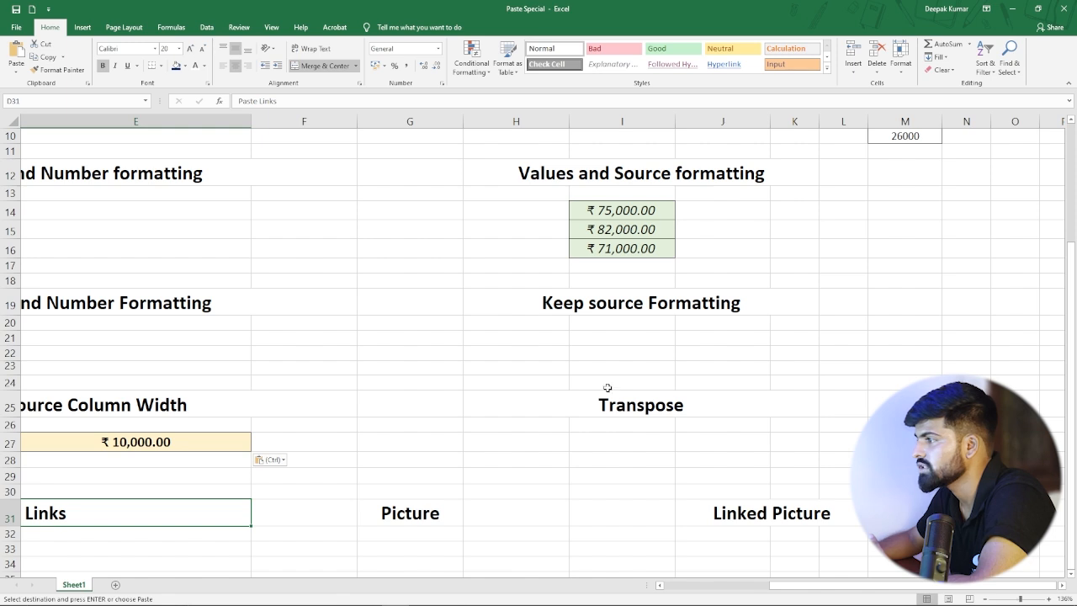
pyautogui.click(666, 423)
pyautogui.click(648, 406)
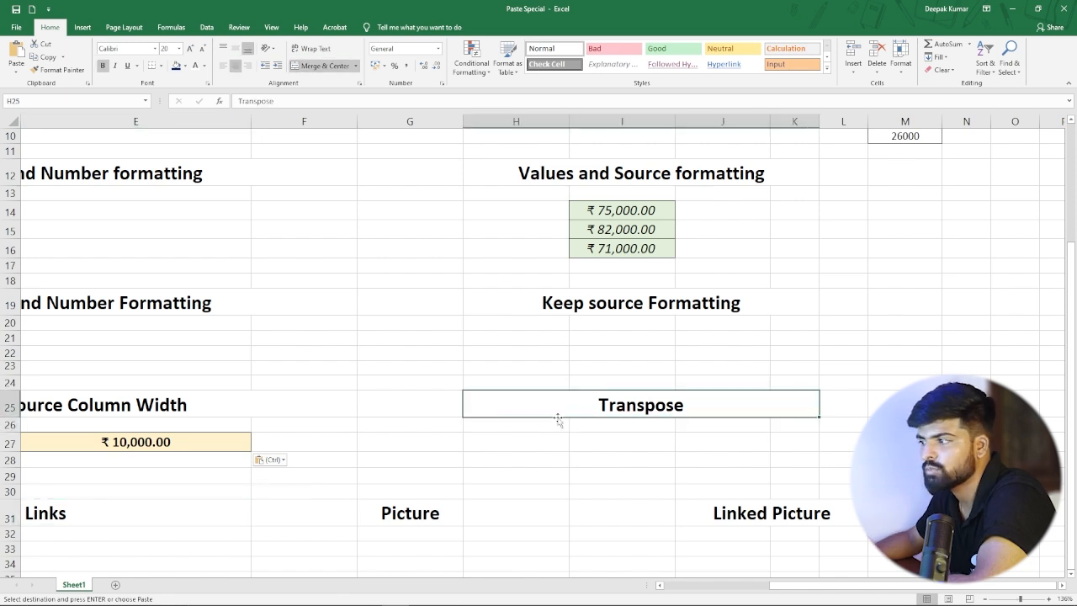
# Step: Copy the month headers Jan to Jun in D3:I3 and paste them at I27 using the Transpose option
pyautogui.scroll(3, 573, 344)
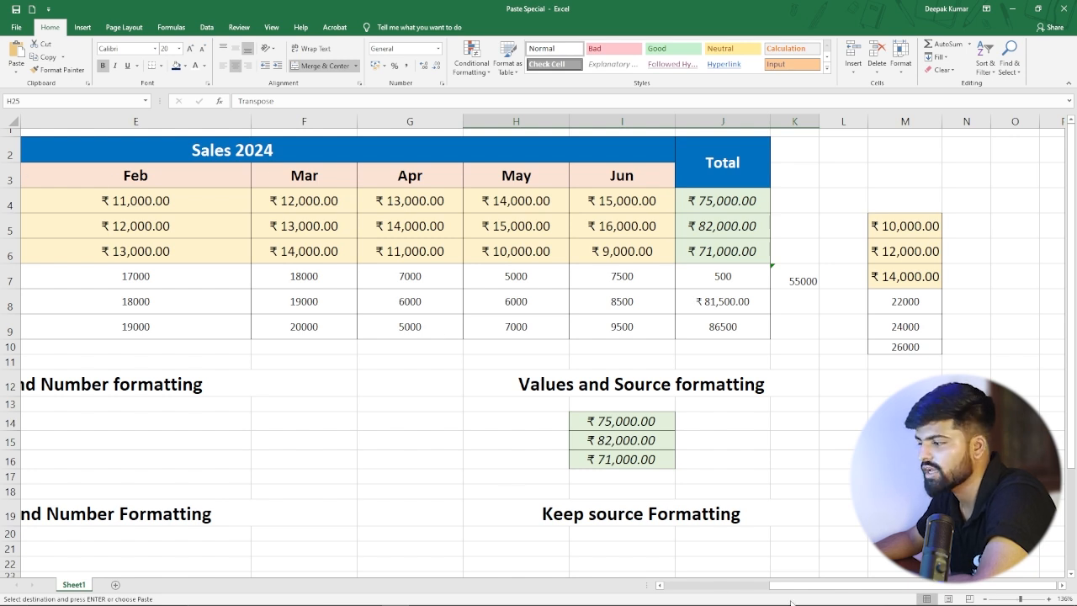
pyautogui.moveTo(855, 587); pyautogui.dragTo(779, 592)
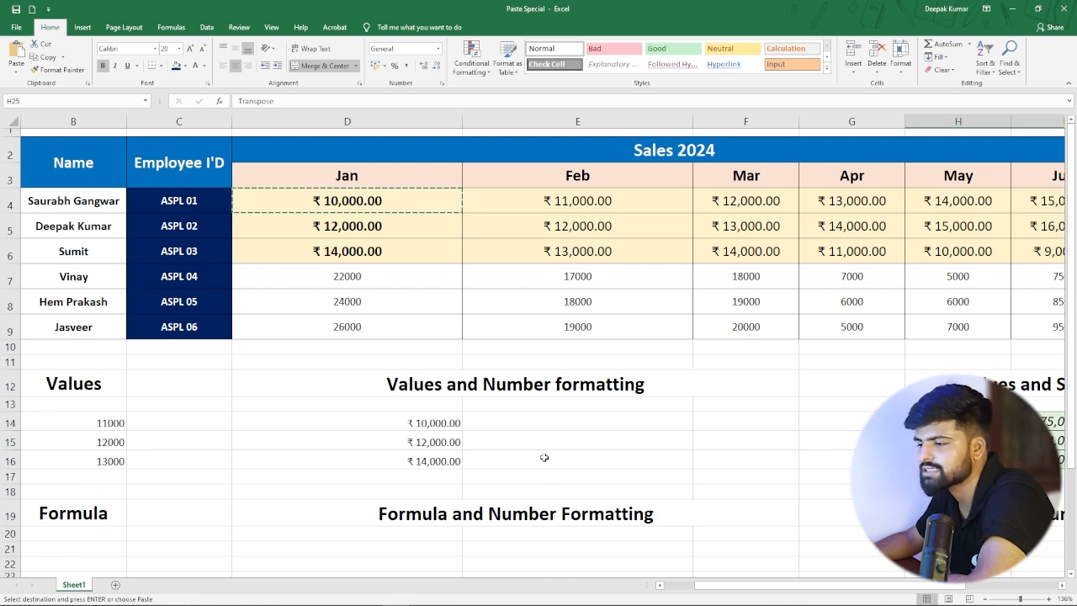
pyautogui.moveTo(730, 588); pyautogui.dragTo(759, 586)
pyautogui.moveTo(249, 177); pyautogui.dragTo(951, 177)
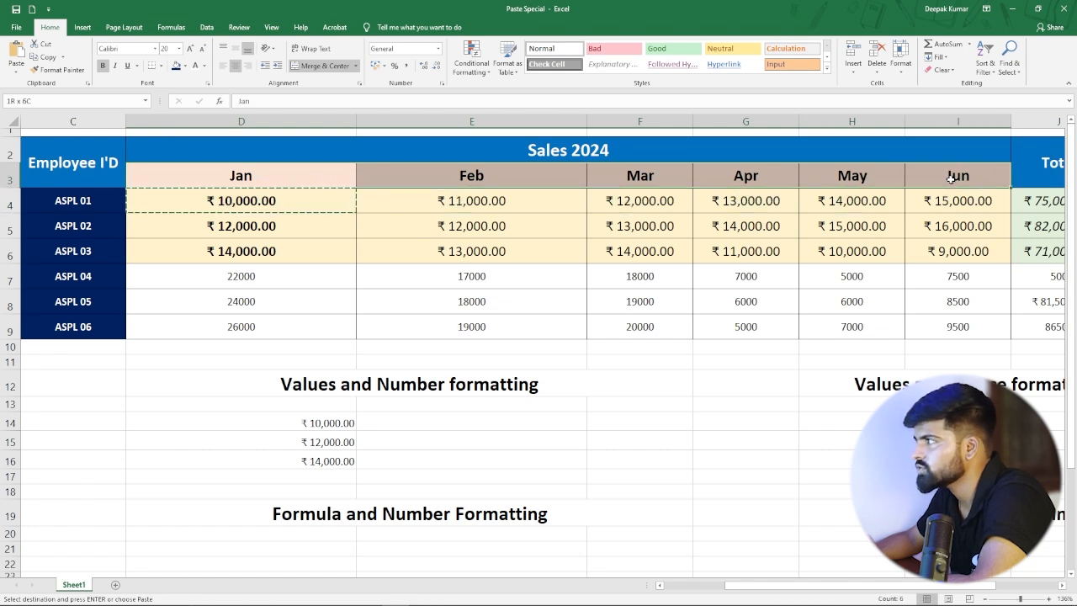
pyautogui.click(44, 56)
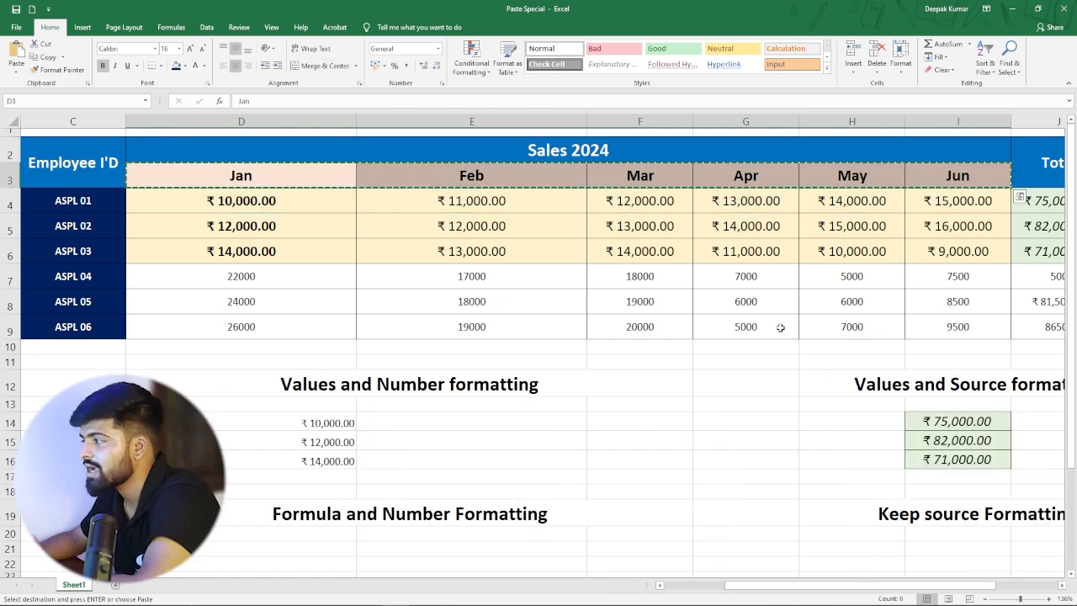
pyautogui.scroll(-3, 844, 444)
pyautogui.moveTo(806, 586); pyautogui.dragTo(836, 587)
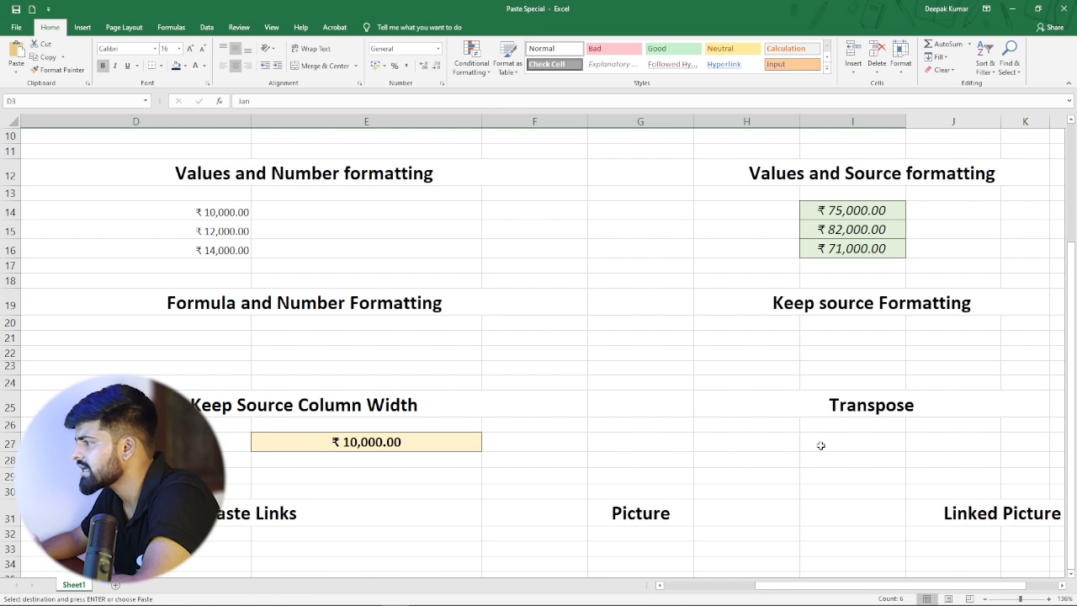
pyautogui.click(820, 445)
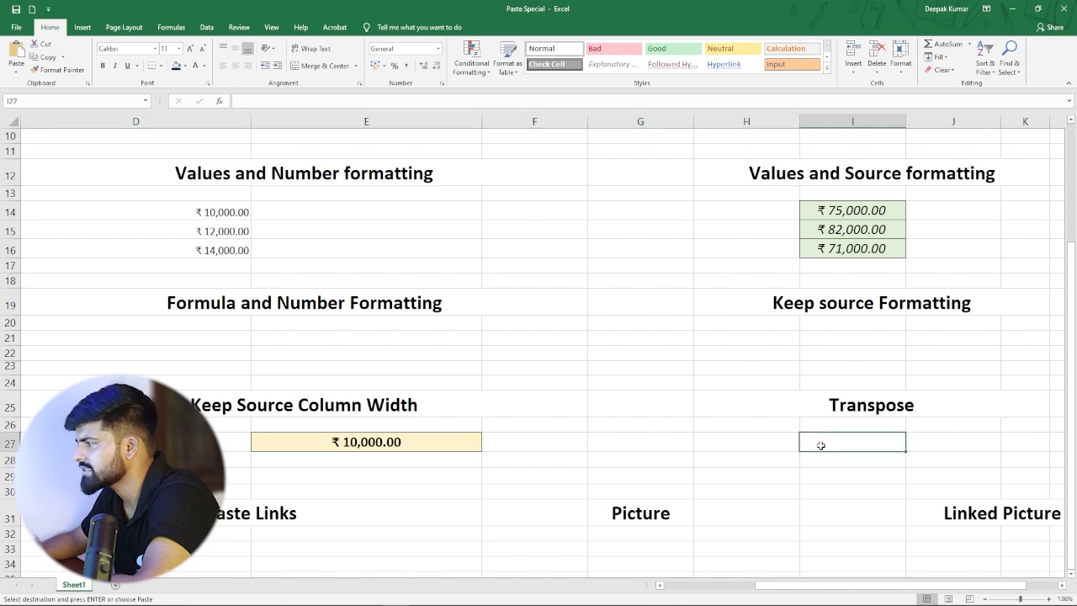
pyautogui.click(16, 72)
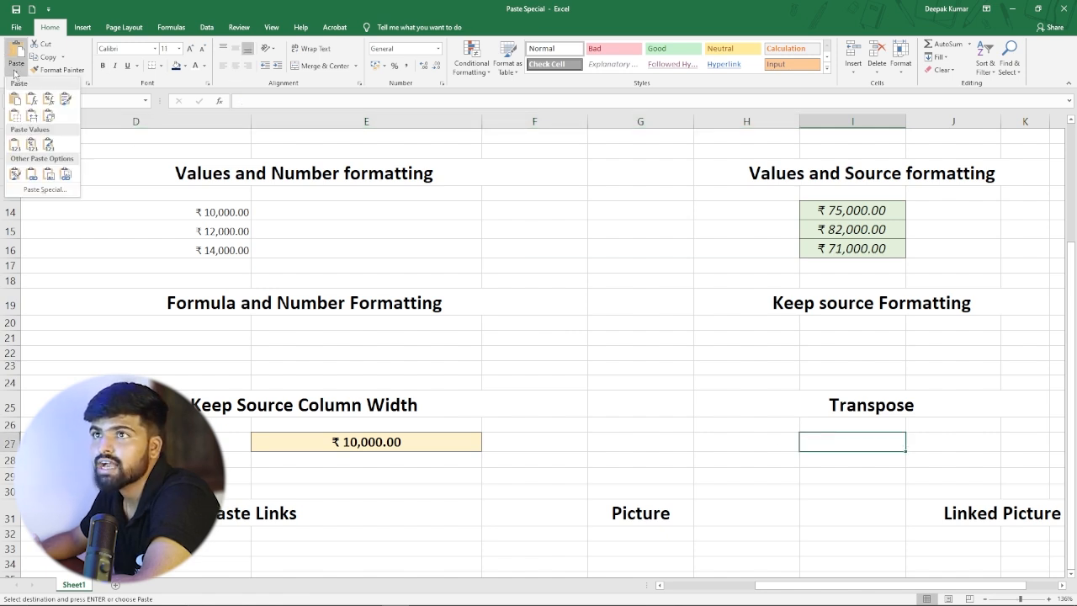
pyautogui.click(49, 117)
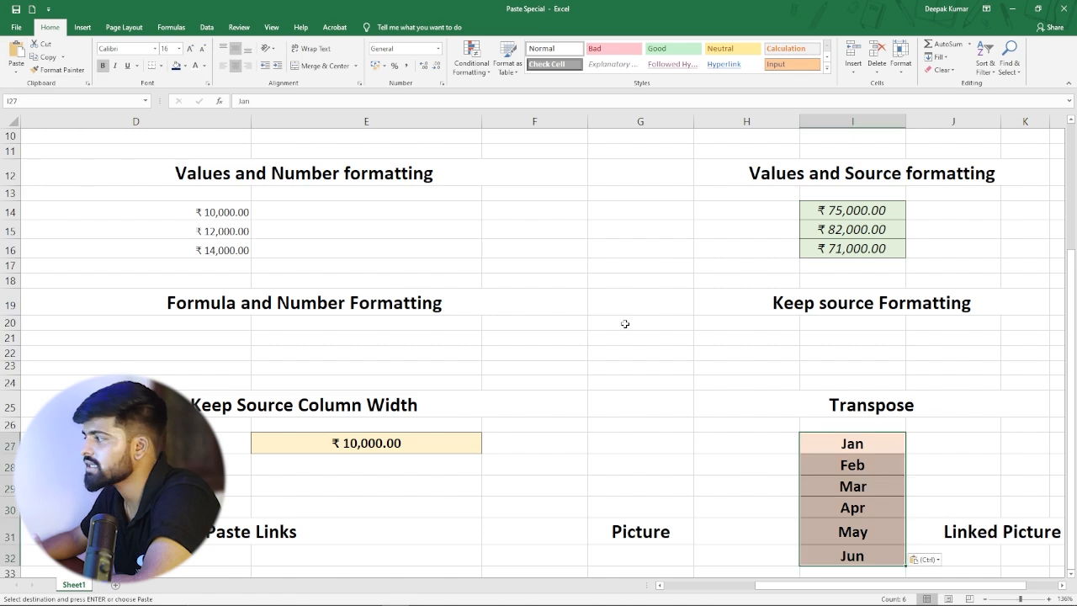
# Step: Examine the transposed month headers one by one from I27 down to I32
pyautogui.scroll(-2, 606, 315)
pyautogui.click(766, 330)
pyautogui.click(867, 334)
pyautogui.click(866, 354)
pyautogui.click(867, 376)
pyautogui.click(867, 399)
pyautogui.click(865, 422)
pyautogui.click(861, 448)
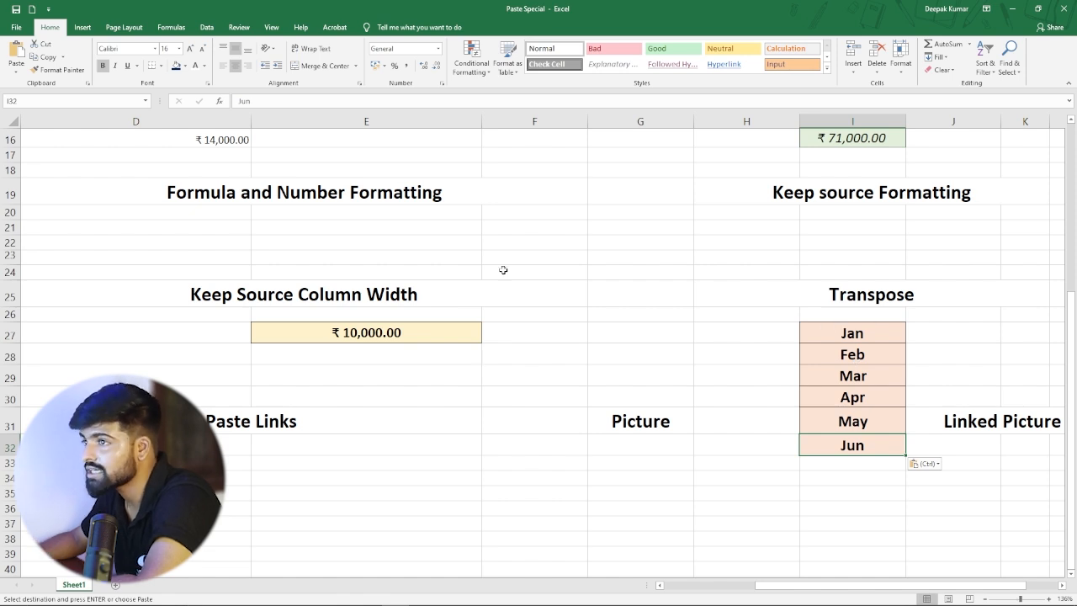
# Step: Copy the employee names in B4:B9 and paste them as a row starting at E41 using the Transpose option
pyautogui.scroll(5, 387, 291)
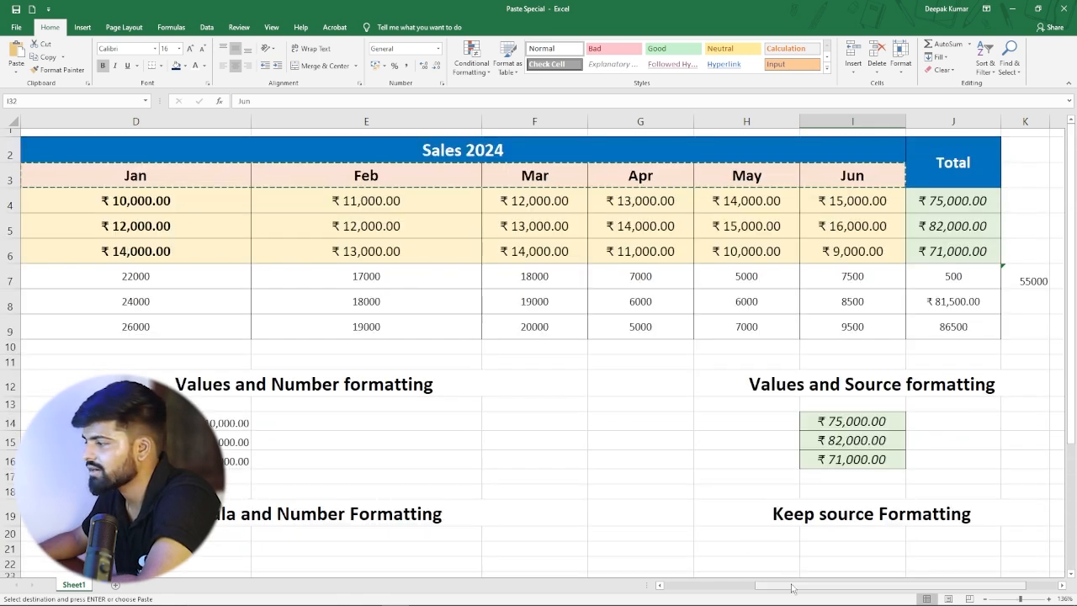
pyautogui.hscroll(-3, 594, 479)
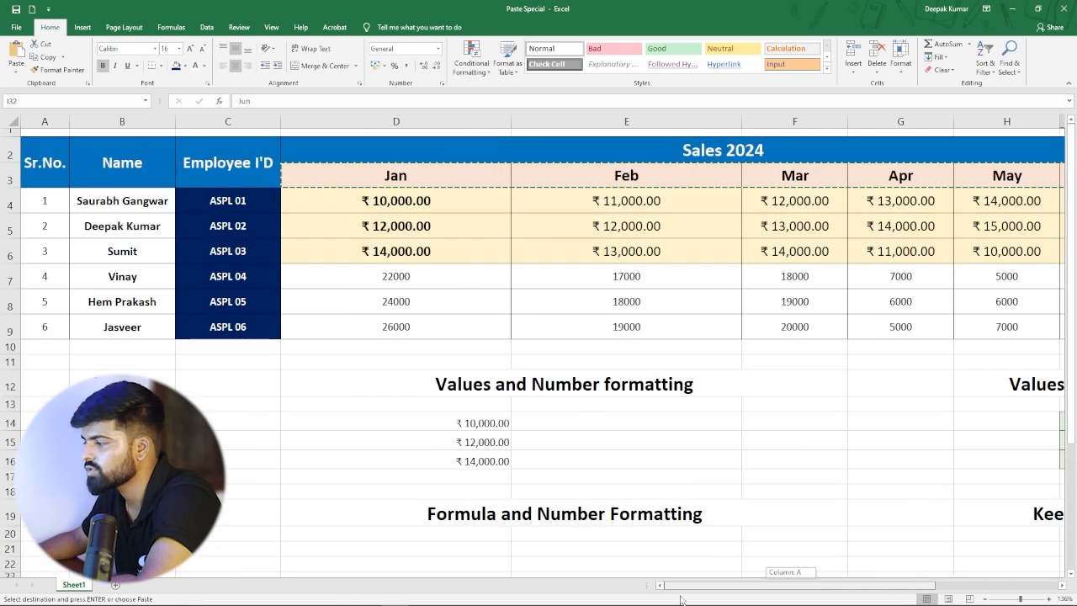
pyautogui.click(125, 196)
pyautogui.moveTo(125, 196); pyautogui.dragTo(149, 321)
pyautogui.click(43, 57)
pyautogui.scroll(-3, 796, 276)
pyautogui.scroll(-2, 838, 297)
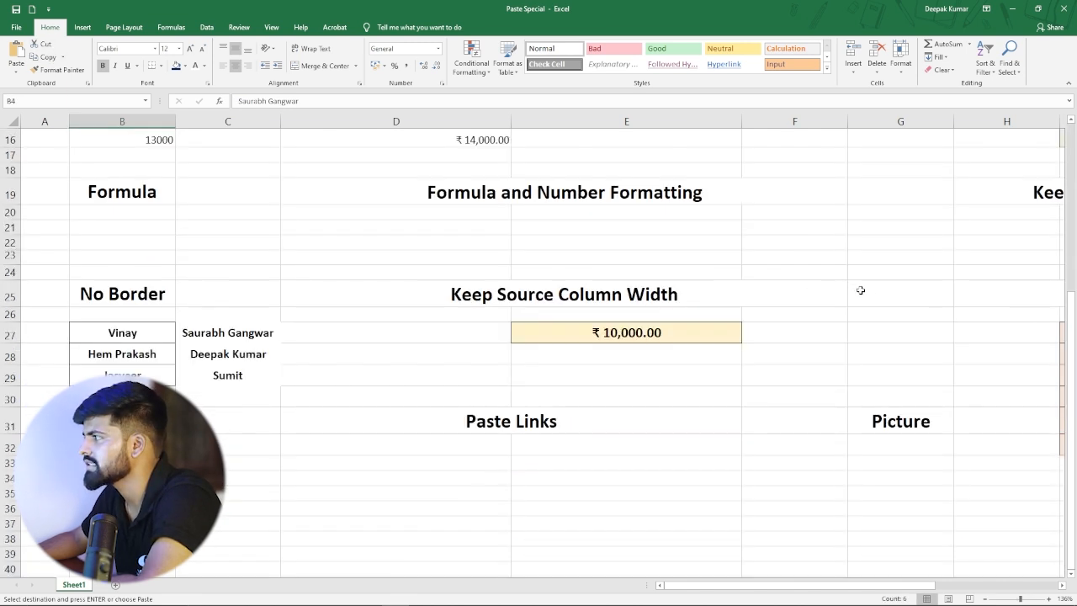
pyautogui.scroll(-3, 833, 382)
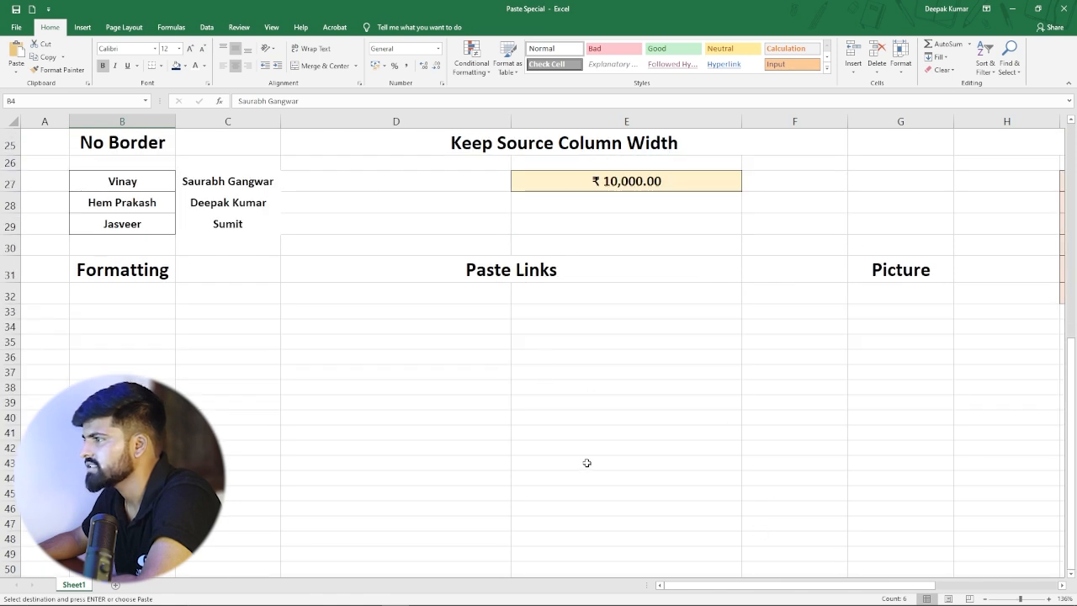
pyautogui.click(600, 435)
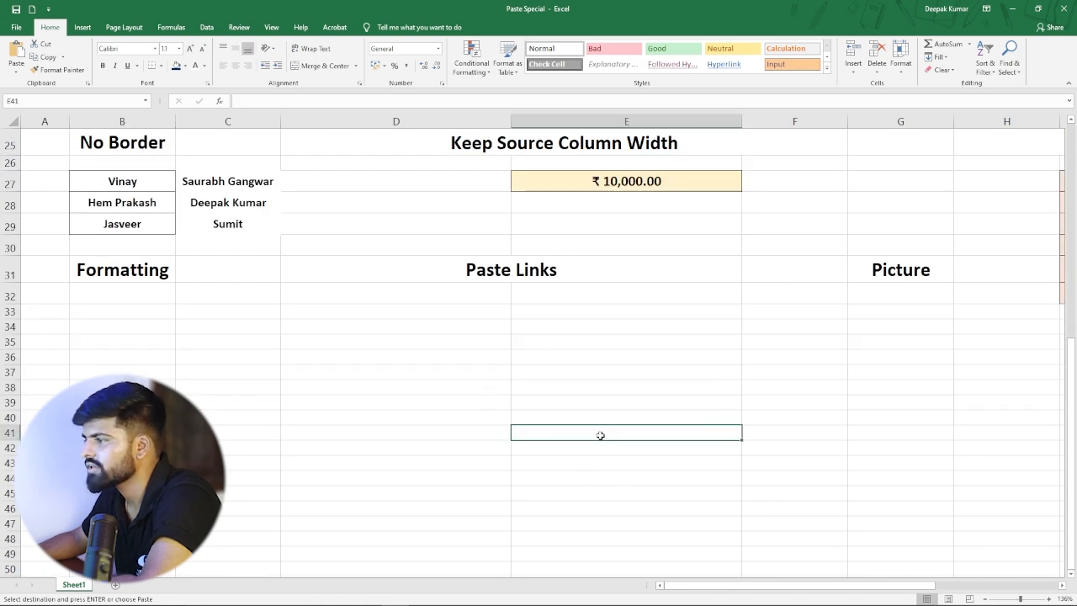
pyautogui.click(19, 72)
pyautogui.click(48, 116)
pyautogui.click(673, 493)
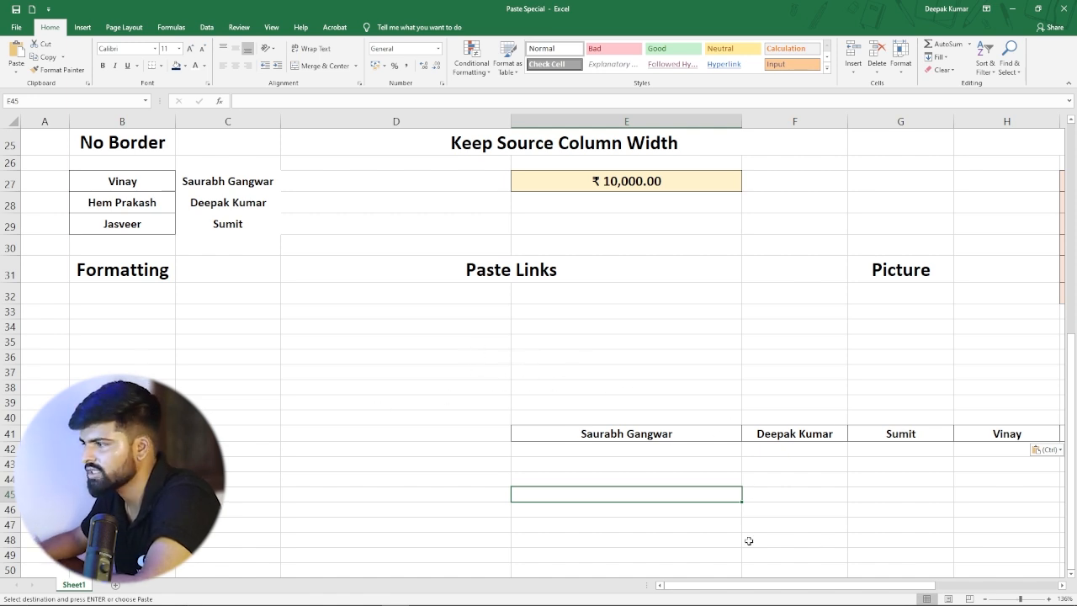
# Step: Copy the Employee I'D cells C4:C5 and paste only their formatting onto the serial numbers in A4:A9
pyautogui.scroll(5, 328, 440)
pyautogui.scroll(-3, 284, 396)
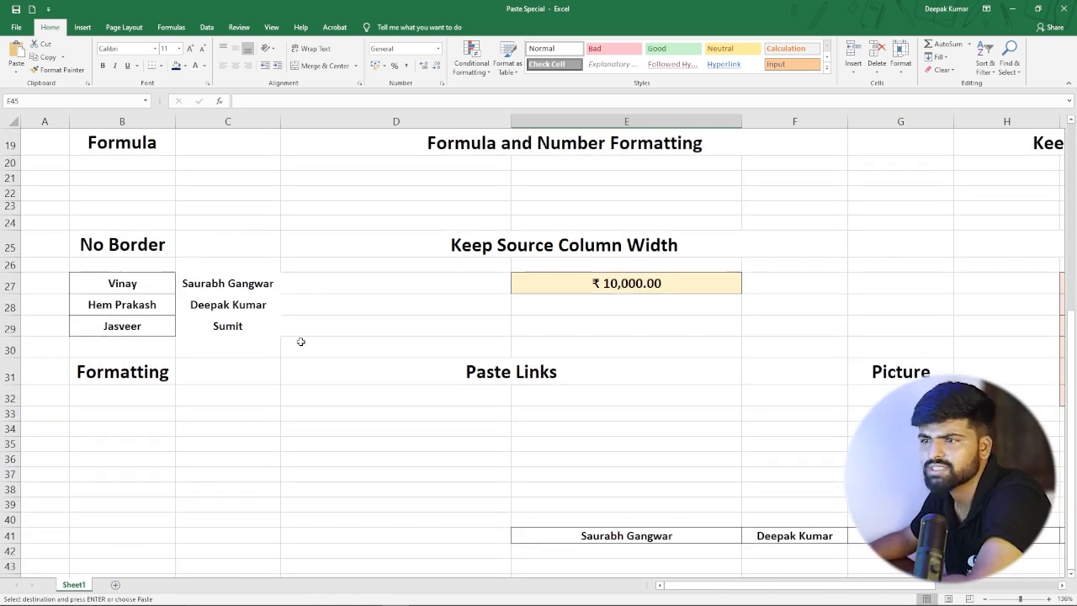
pyautogui.scroll(6, 300, 342)
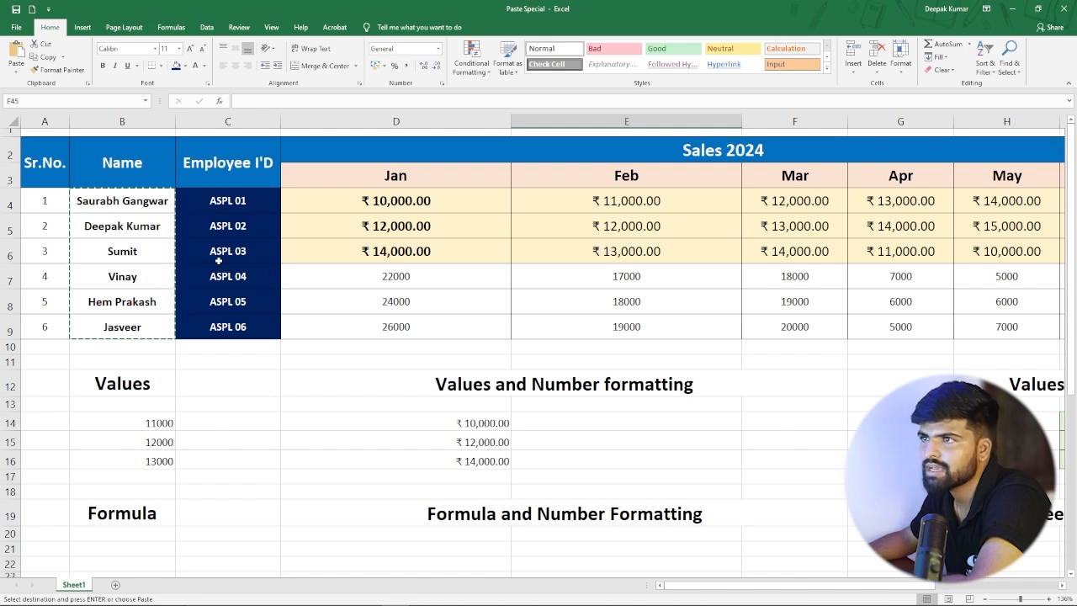
pyautogui.click(240, 204)
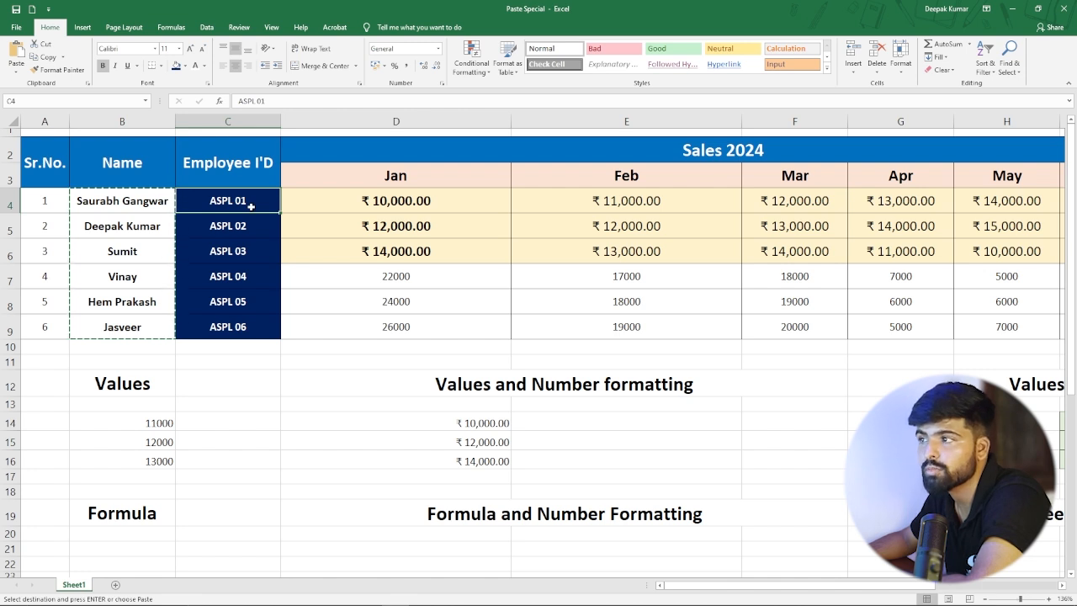
pyautogui.moveTo(251, 206); pyautogui.dragTo(241, 231)
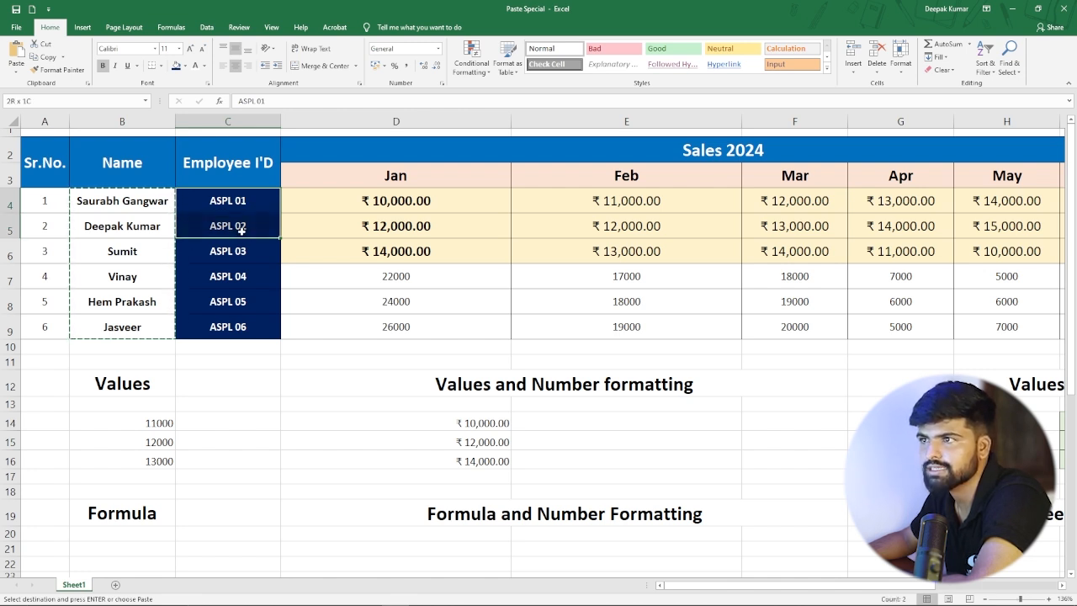
pyautogui.hotkey('ctrl', 'c')
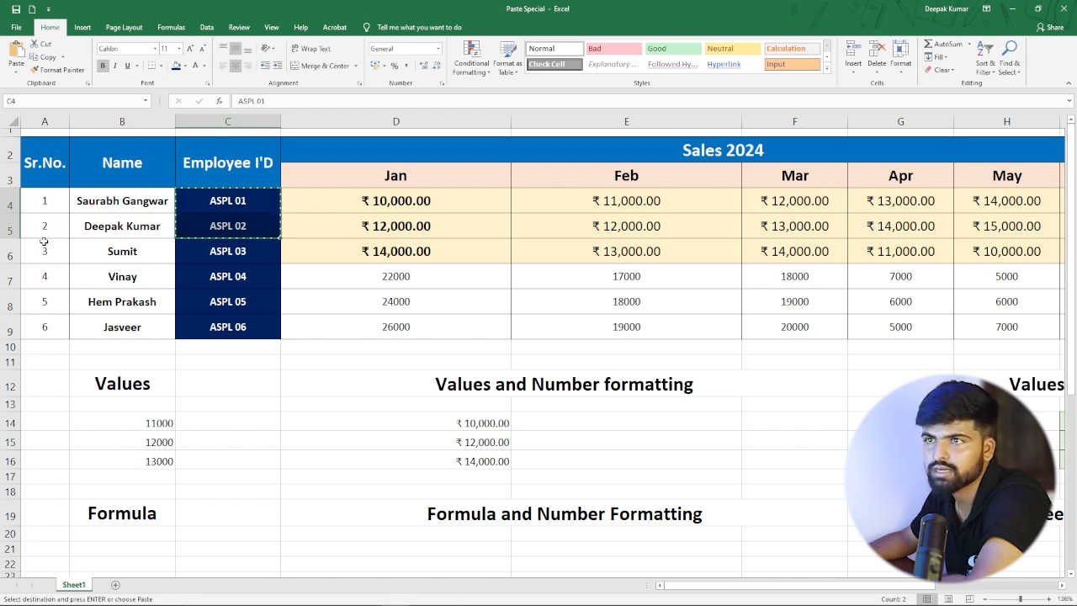
pyautogui.moveTo(45, 204); pyautogui.dragTo(43, 326)
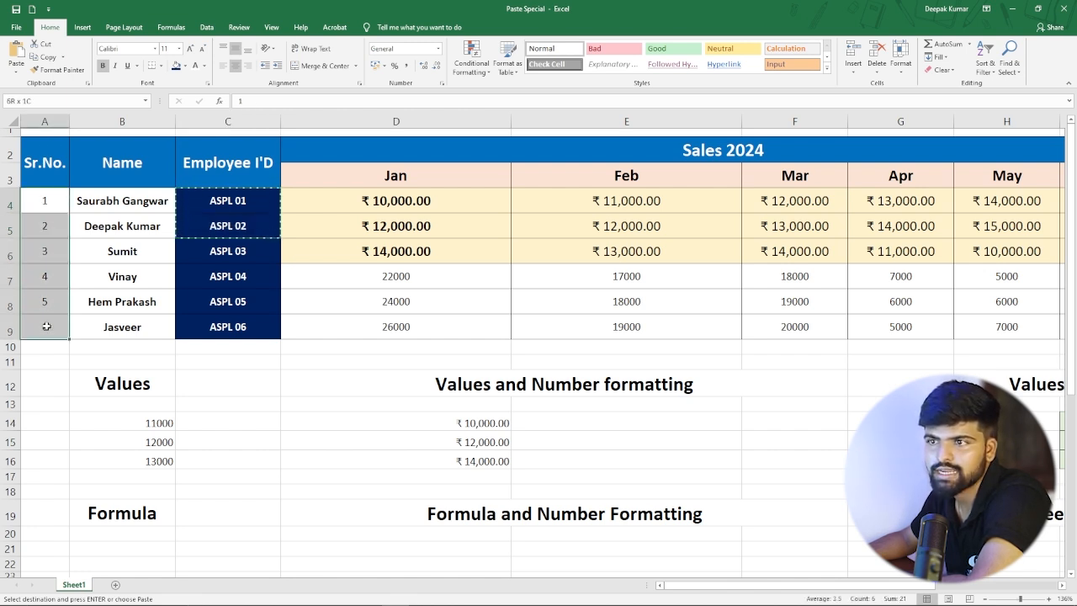
pyautogui.click(15, 74)
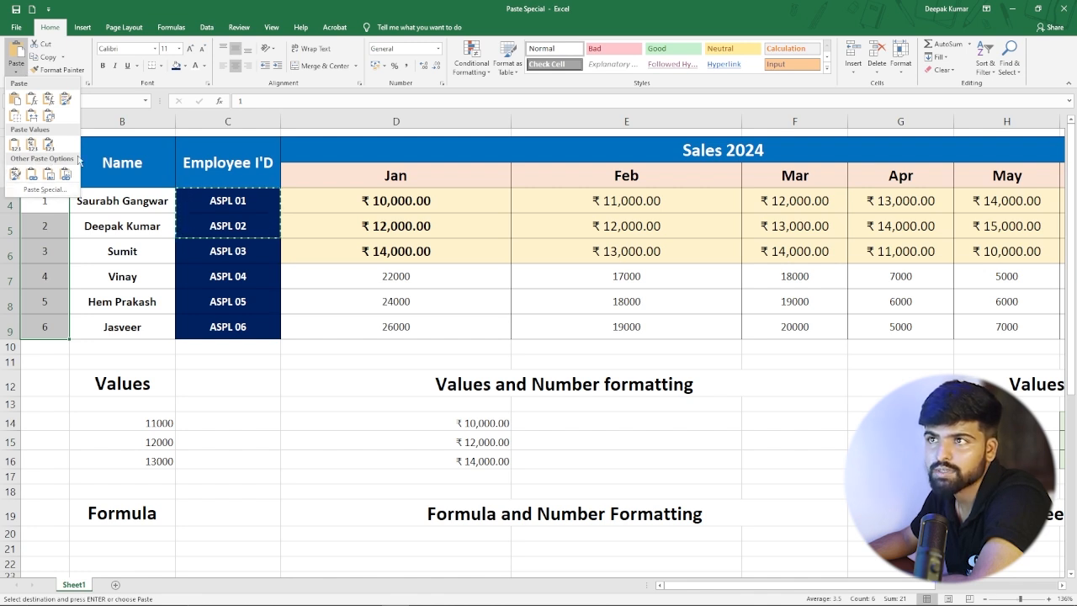
pyautogui.click(15, 175)
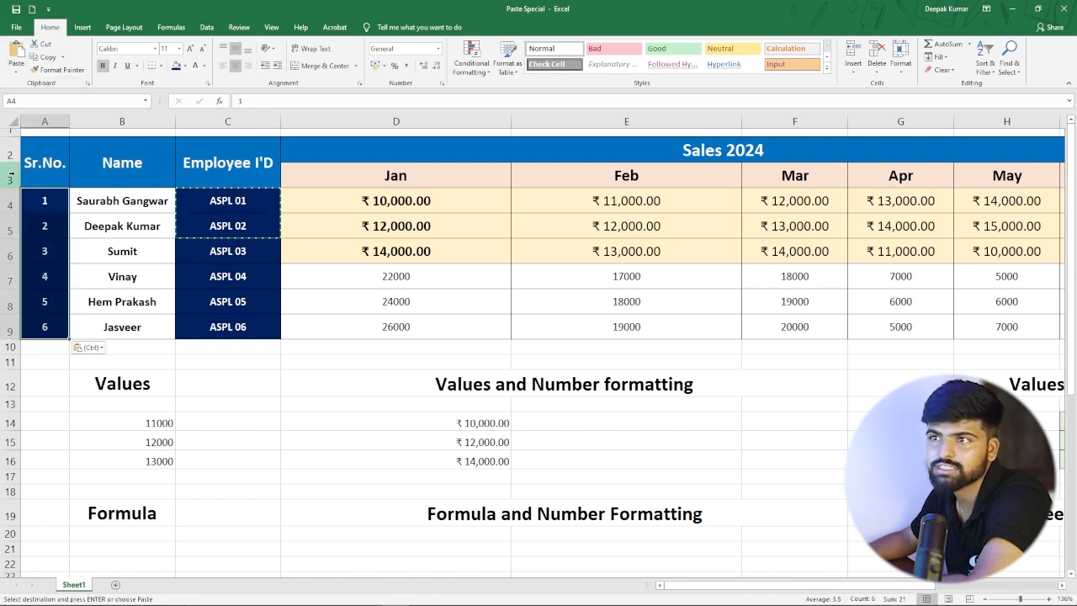
pyautogui.click(79, 407)
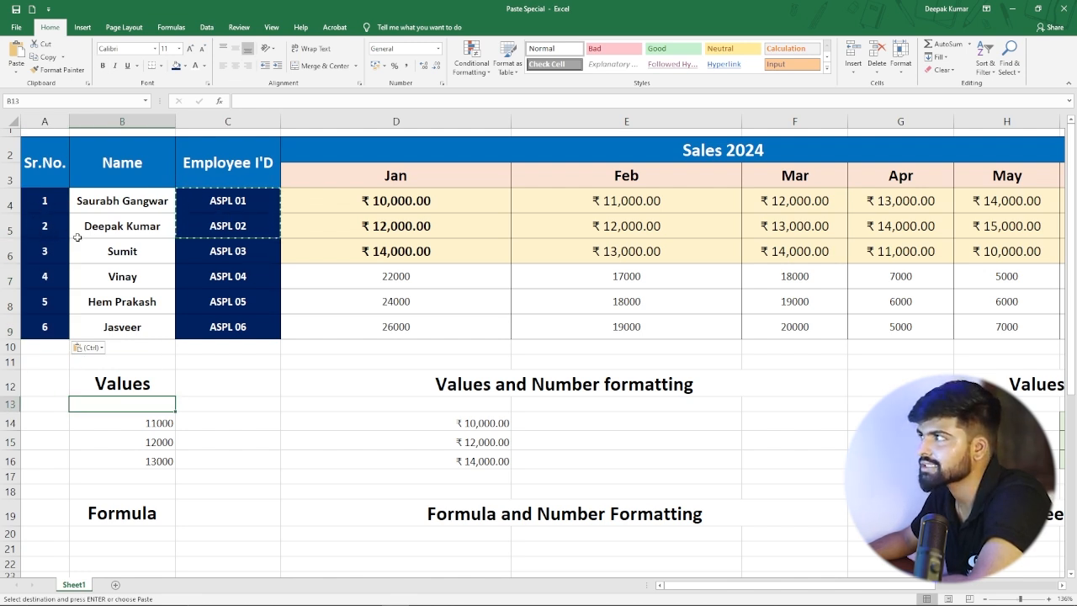
# Step: Copy the Jan header in D3, paste only its formatting onto the amounts in D14:D16, and compare them with the header
pyautogui.click(379, 180)
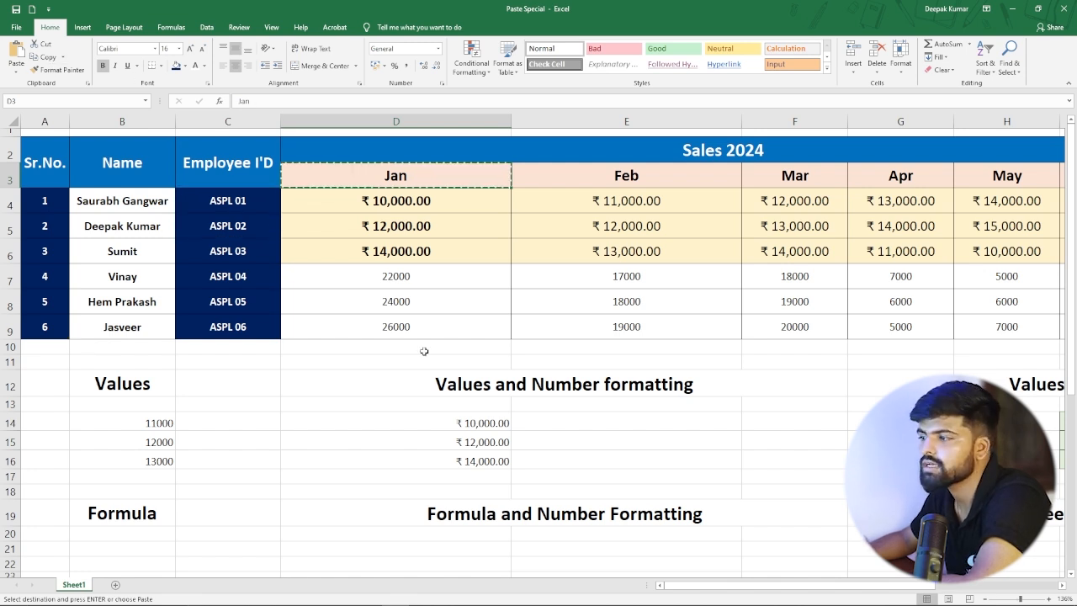
pyautogui.scroll(-2, 425, 345)
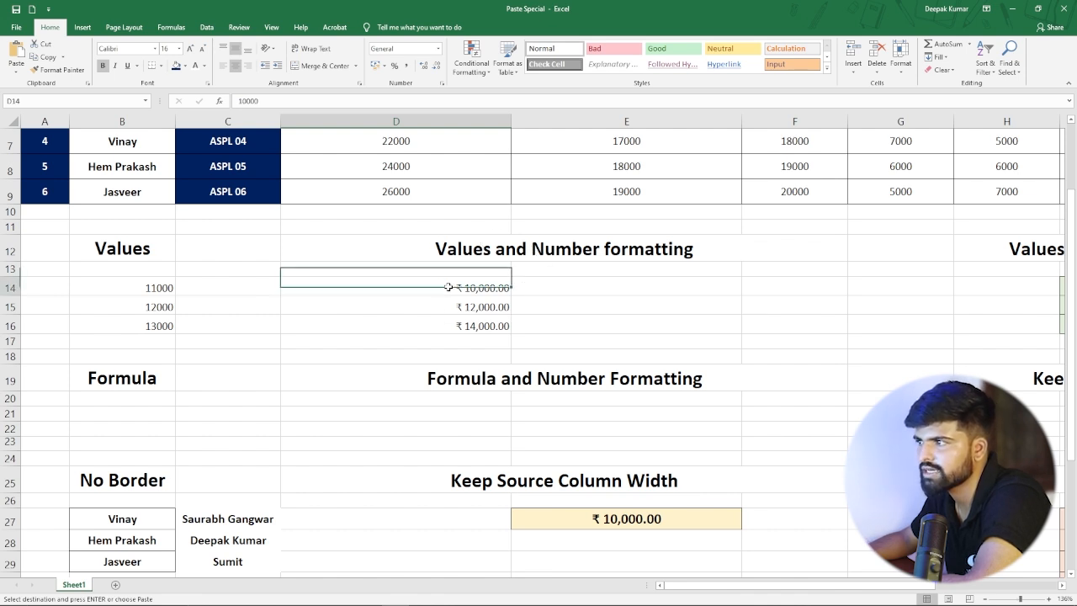
pyautogui.moveTo(441, 288); pyautogui.dragTo(446, 325)
pyautogui.hotkey('ctrl', 'v')
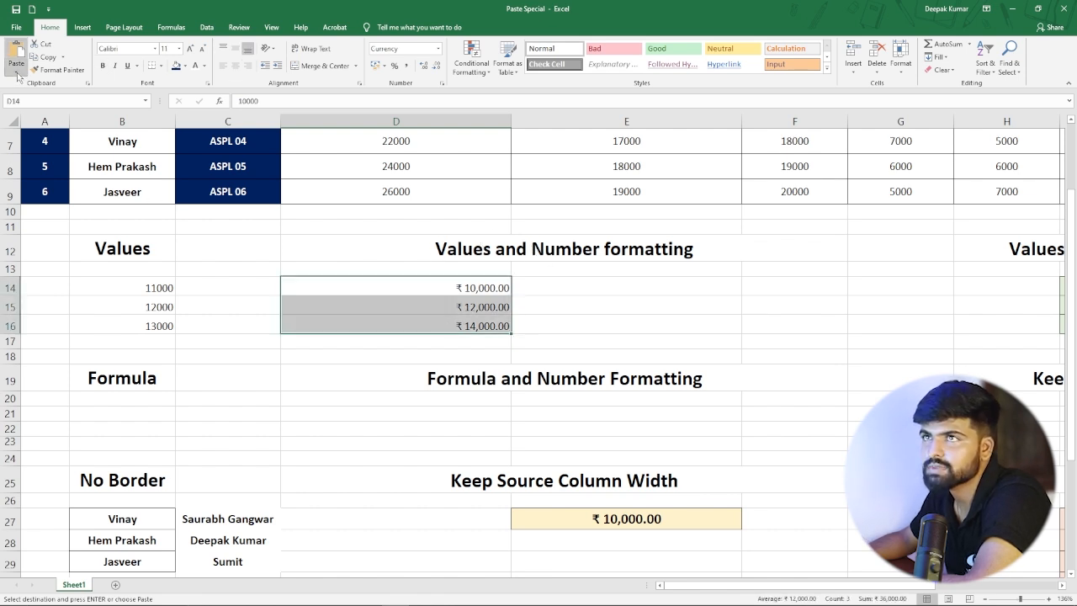
pyautogui.click(16, 74)
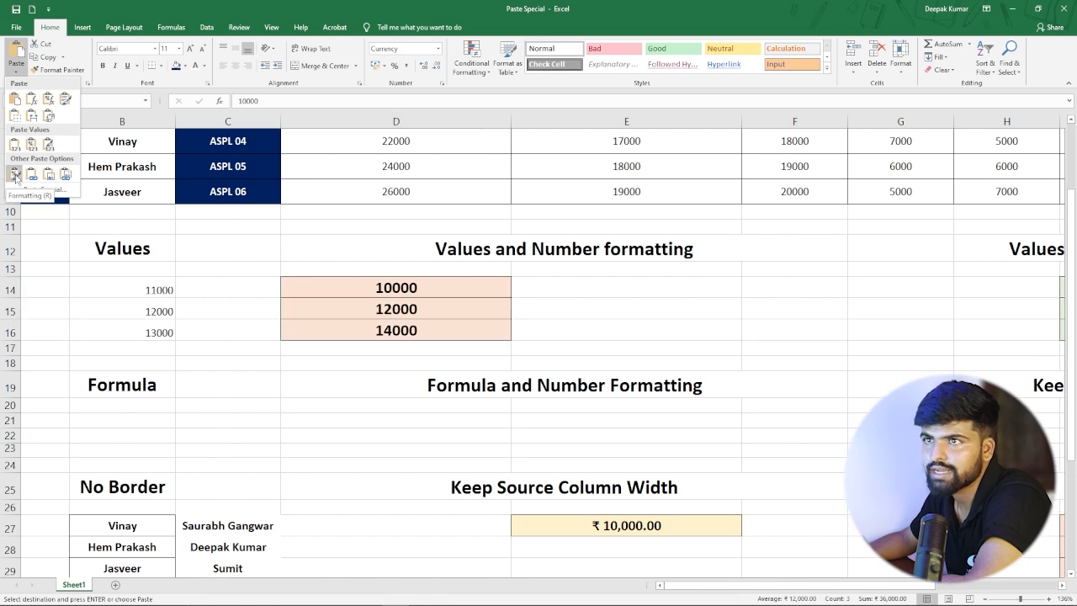
pyautogui.click(15, 174)
pyautogui.click(345, 373)
pyautogui.click(379, 345)
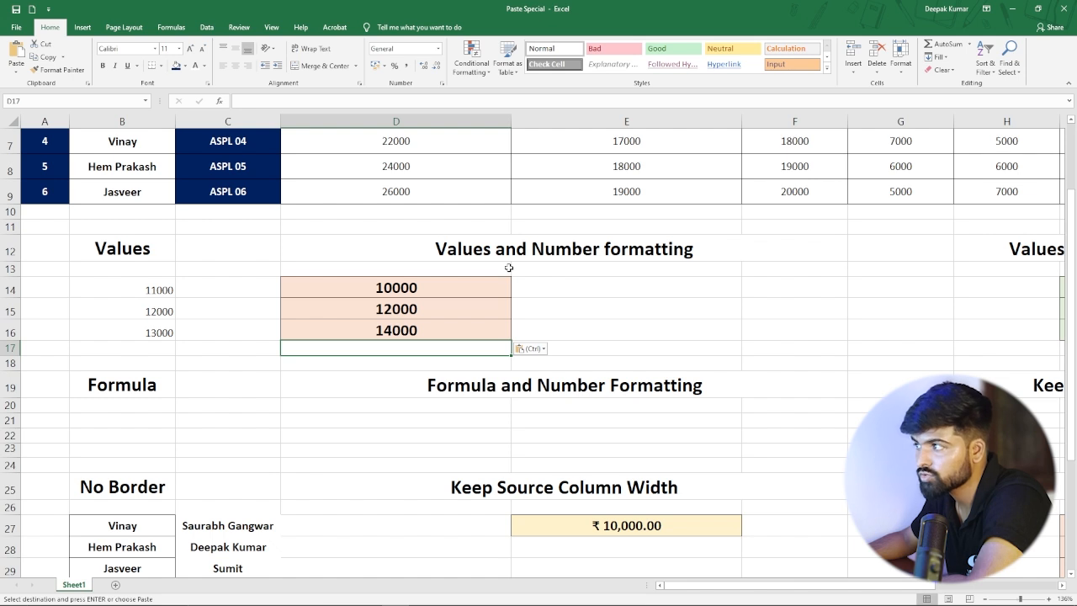
pyautogui.scroll(2, 477, 299)
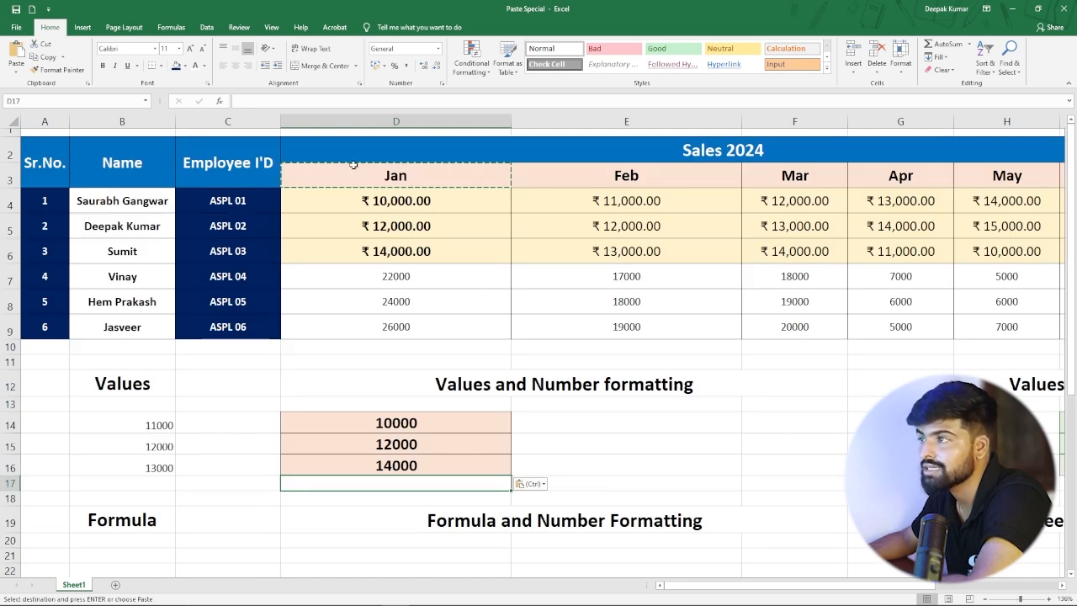
pyautogui.click(393, 177)
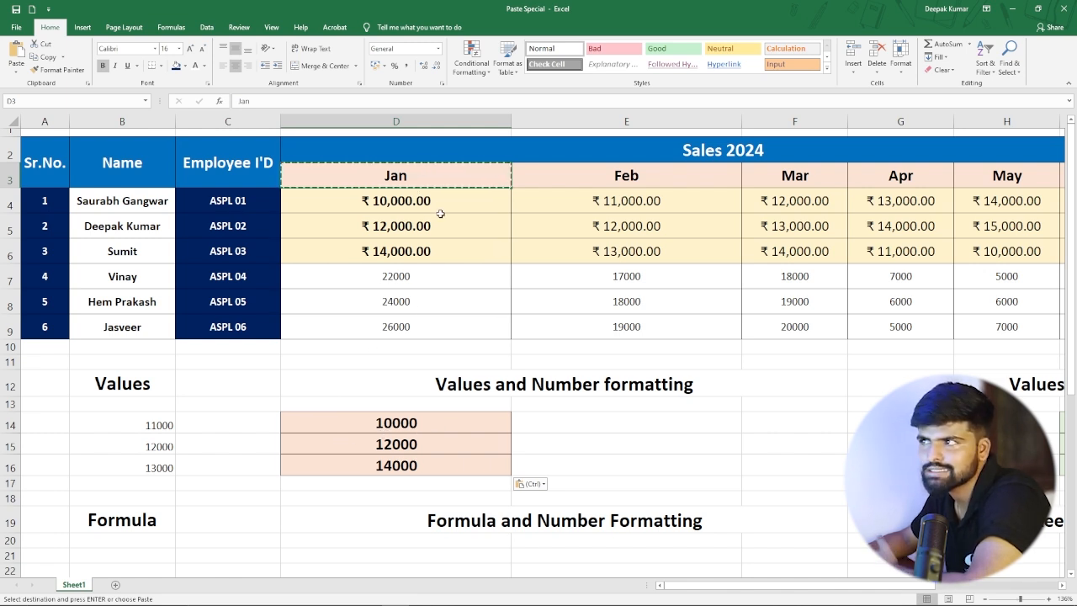
# Step: Copy the Jan amount in D4 and paste only its formatting onto the values in B14:B16
pyautogui.click(386, 202)
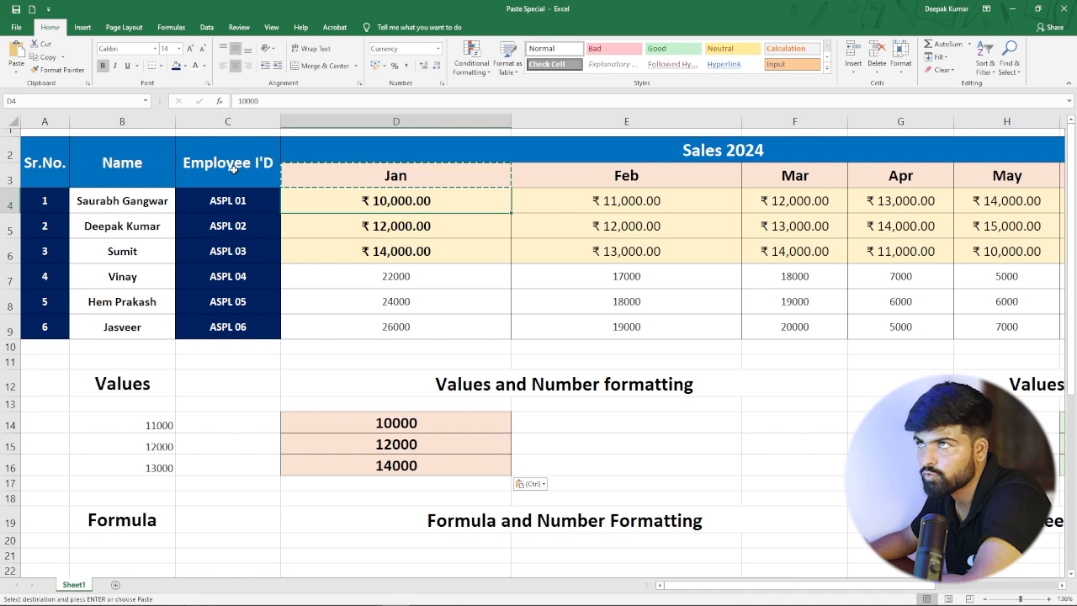
pyautogui.click(49, 57)
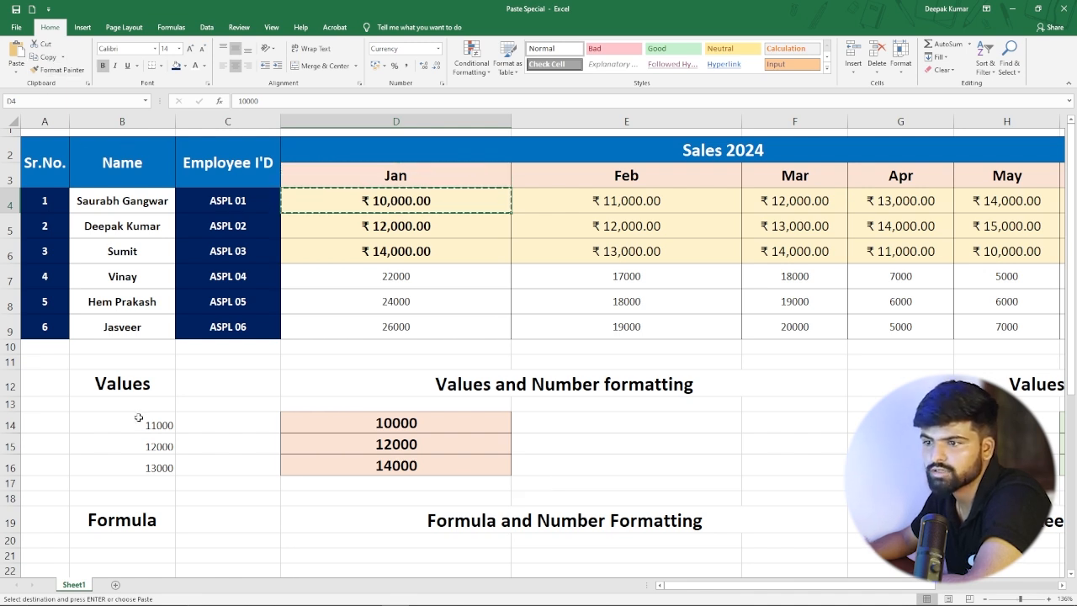
pyautogui.moveTo(138, 424); pyautogui.dragTo(143, 466)
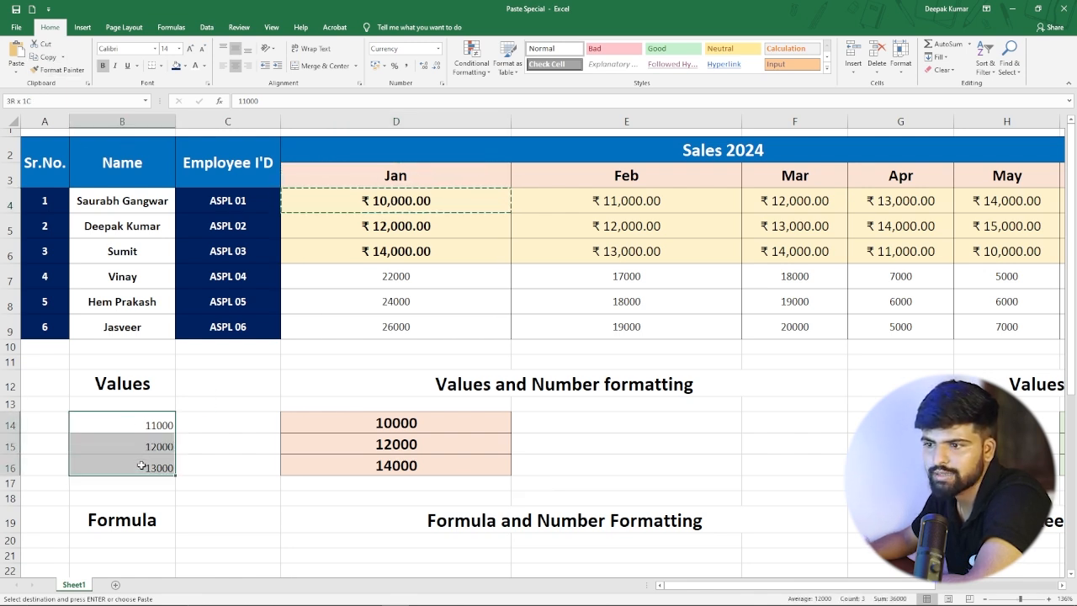
pyautogui.click(16, 69)
pyautogui.click(15, 173)
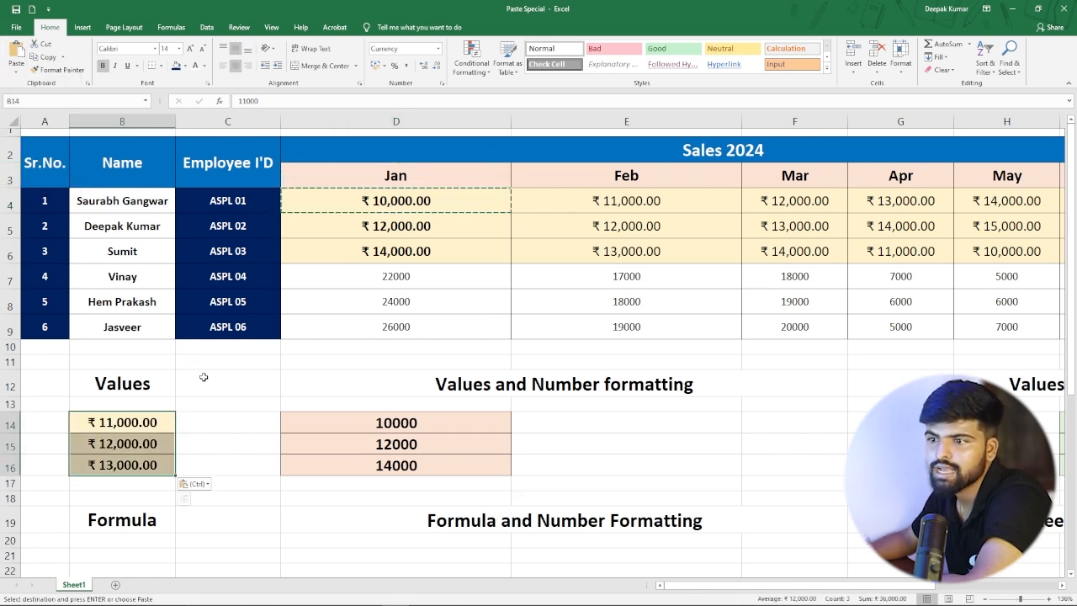
pyautogui.click(180, 403)
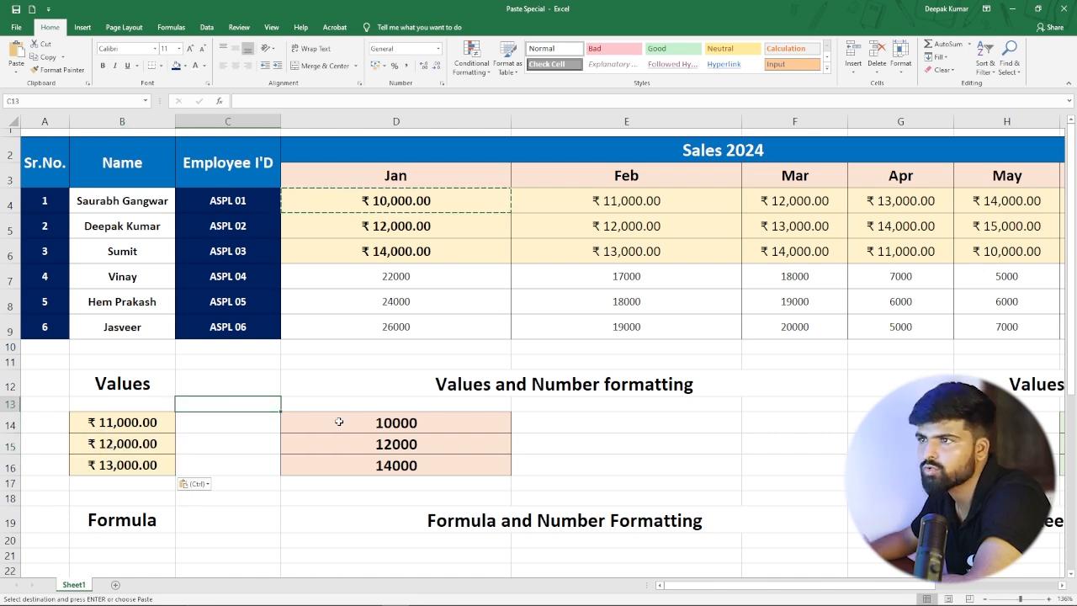
# Step: Copy the Jan amounts in D7:D9 and paste them normally at D33 under the Paste Links heading
pyautogui.scroll(-1, 340, 420)
pyautogui.scroll(-2, 290, 376)
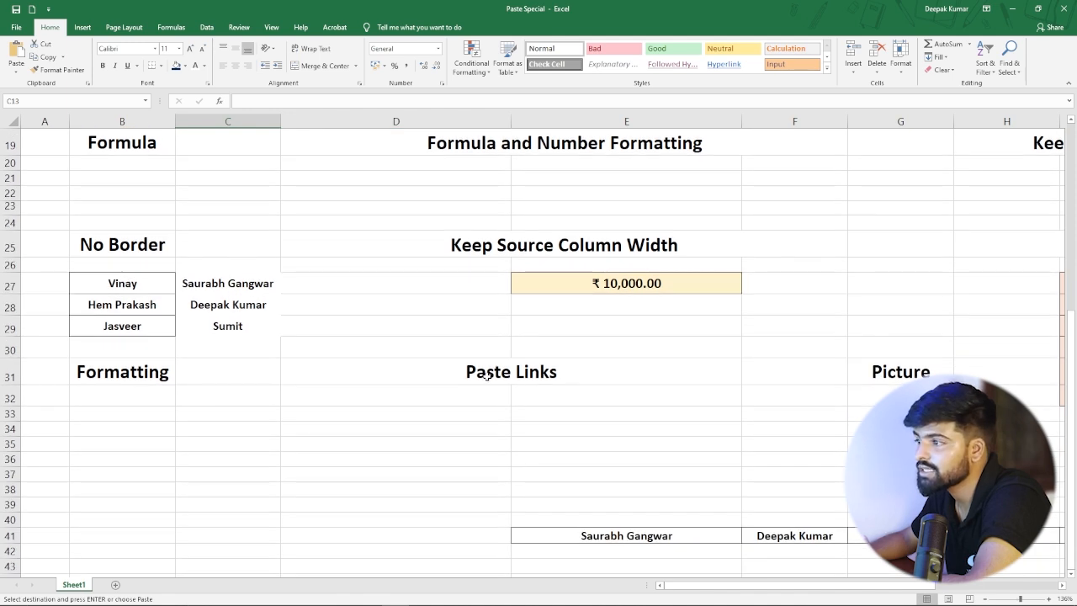
pyautogui.click(486, 376)
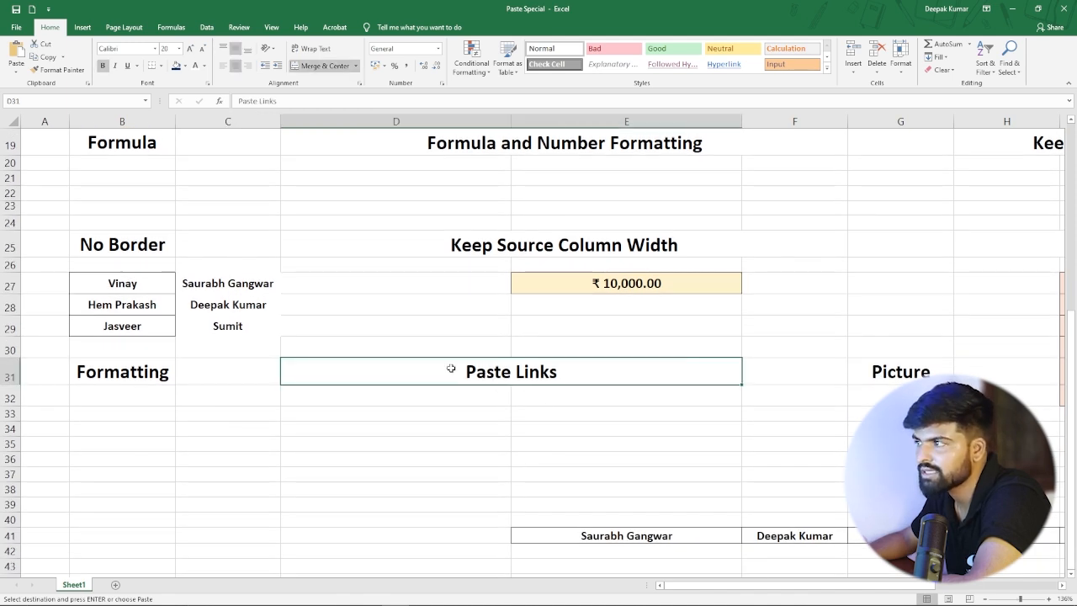
pyautogui.scroll(6, 451, 369)
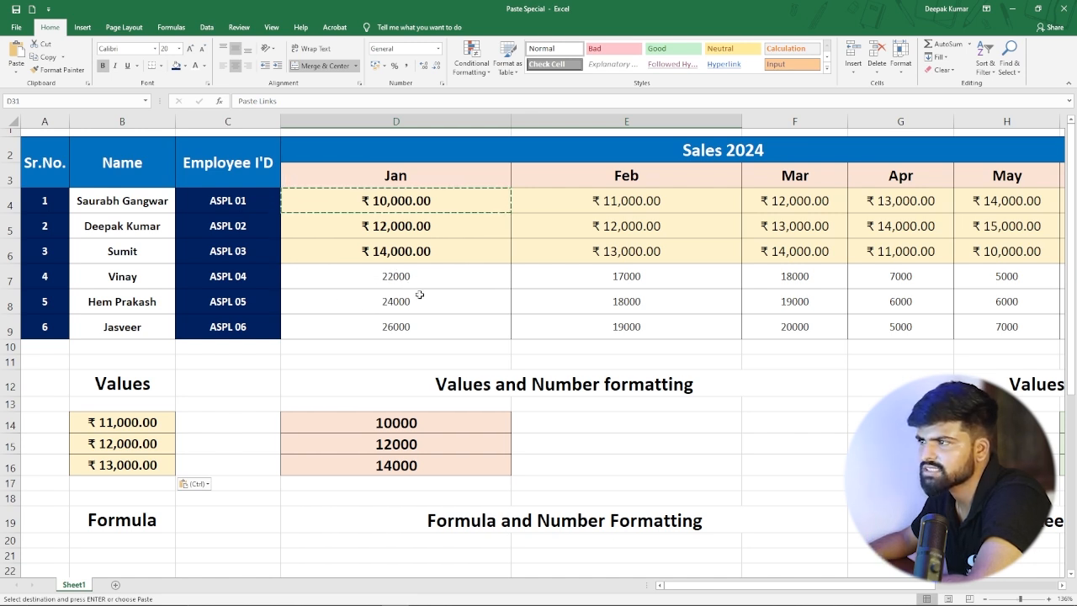
pyautogui.moveTo(385, 273); pyautogui.dragTo(392, 324)
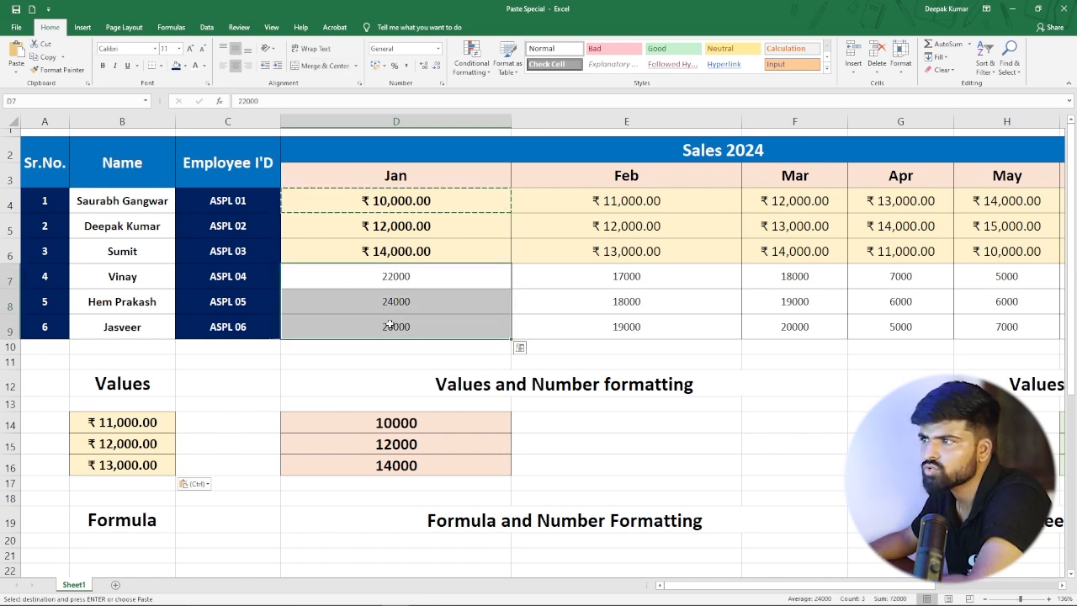
pyautogui.scroll(-12, 391, 258)
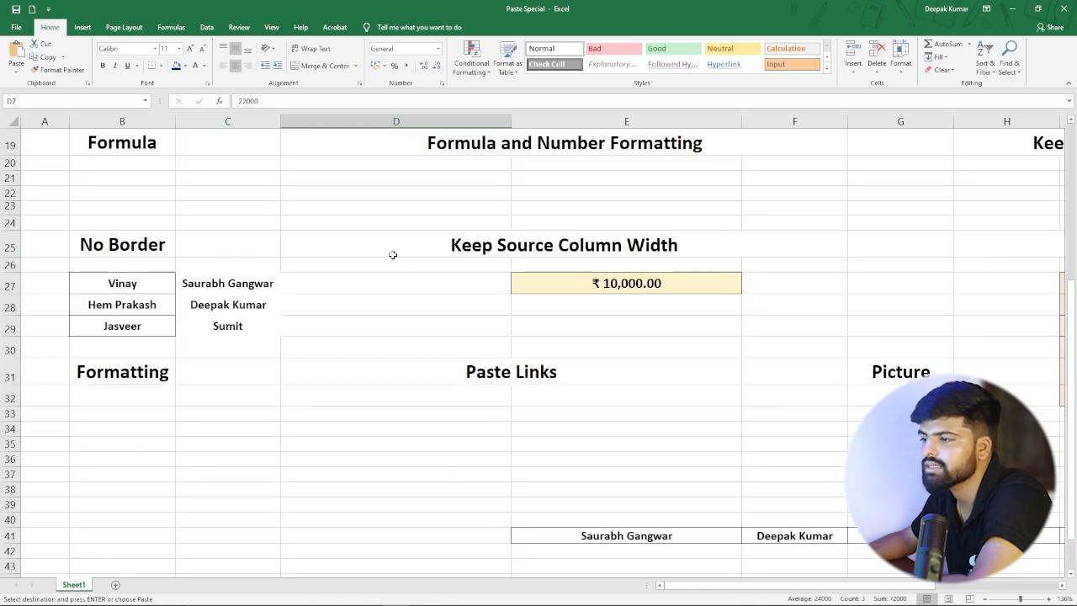
pyautogui.scroll(4, 333, 272)
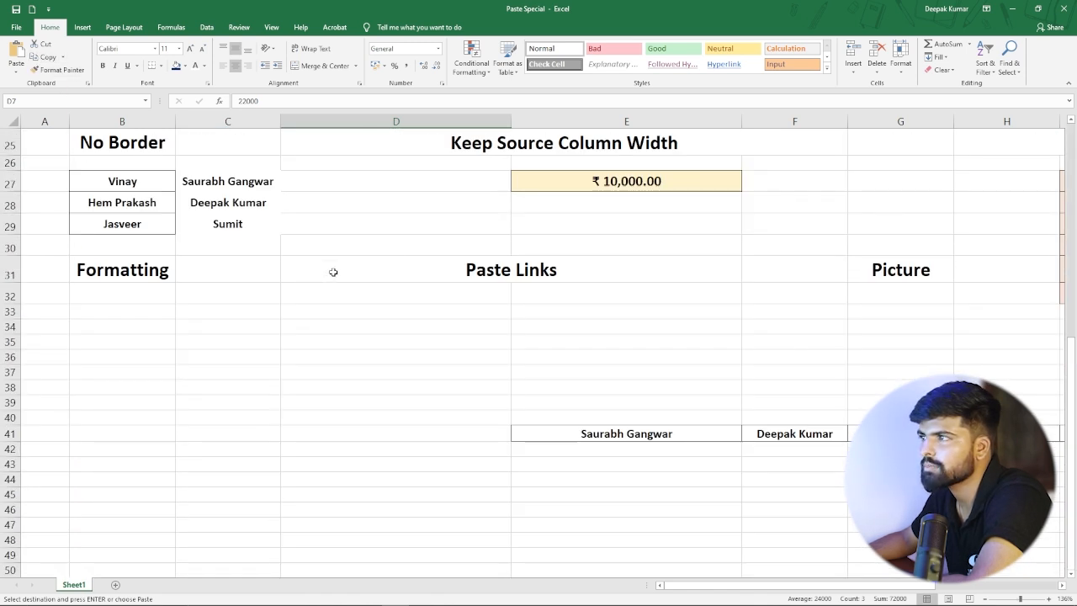
pyautogui.click(344, 313)
pyautogui.click(16, 52)
pyautogui.click(404, 510)
# Step: Set the Jan amount in D7 to 2000 and compare it with the pasted copy in D33
pyautogui.scroll(8, 433, 318)
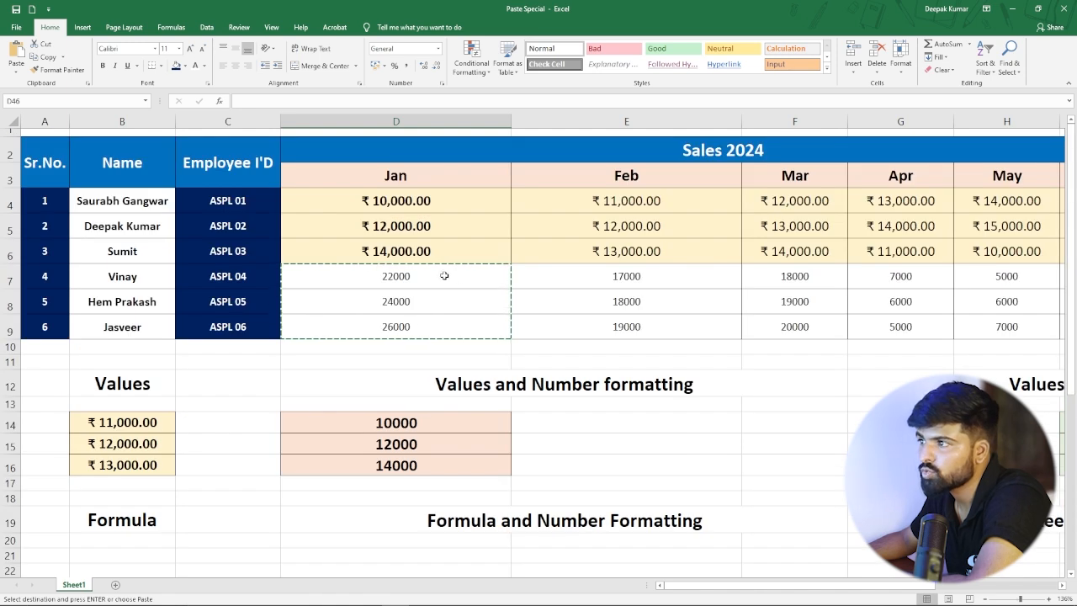
pyautogui.click(404, 276)
pyautogui.doubleClick(418, 275)
pyautogui.press('BackSpace')
pyautogui.press('BackSpace')
pyautogui.press('BackSpace')
pyautogui.press('BackSpace')
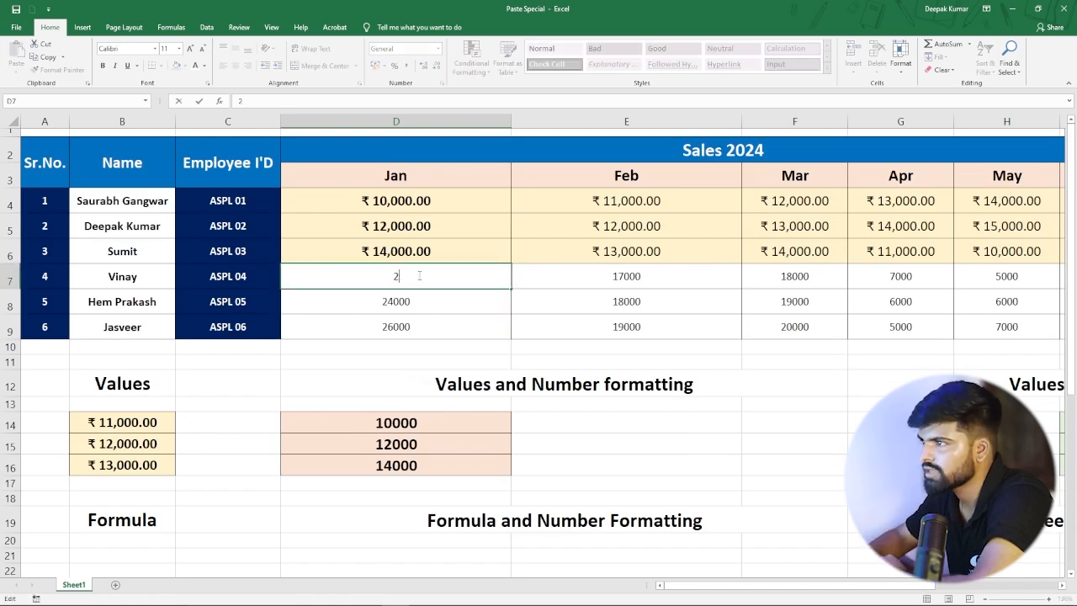
pyautogui.press('Return')
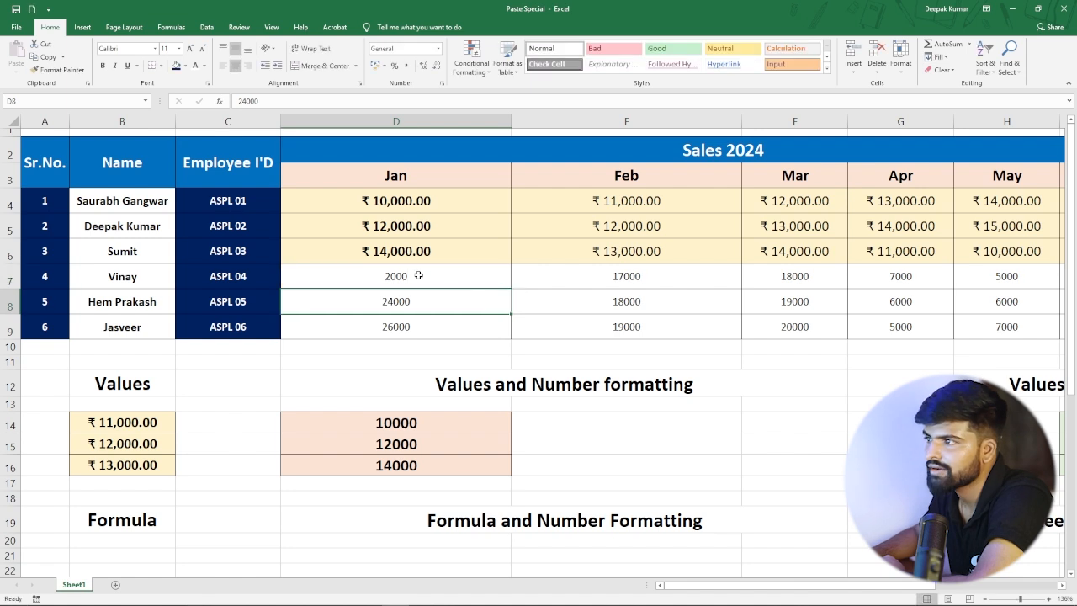
pyautogui.click(418, 275)
pyautogui.scroll(-9, 429, 303)
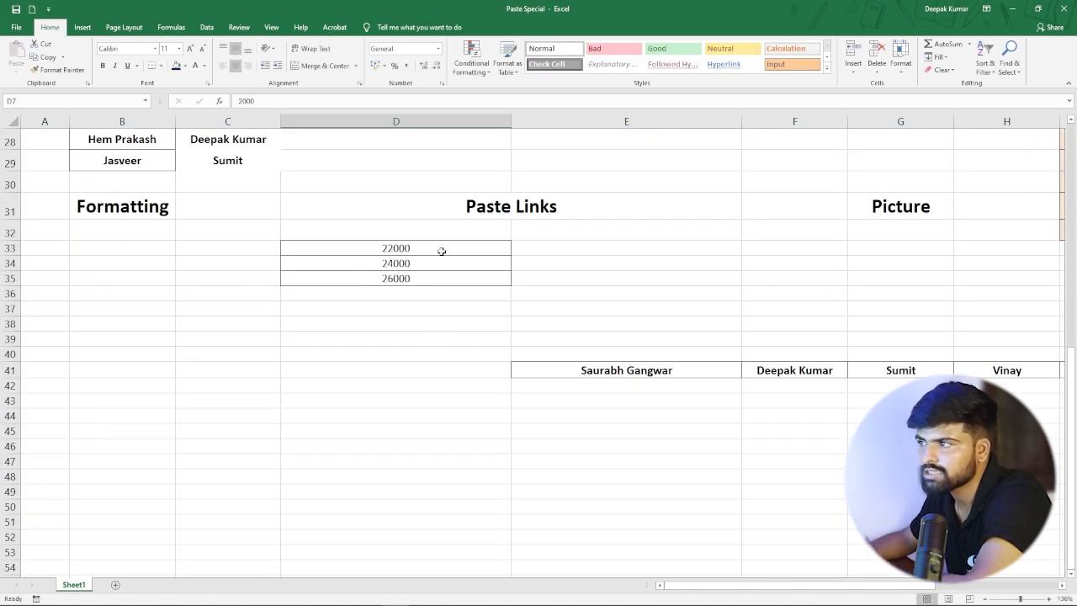
pyautogui.scroll(8, 441, 251)
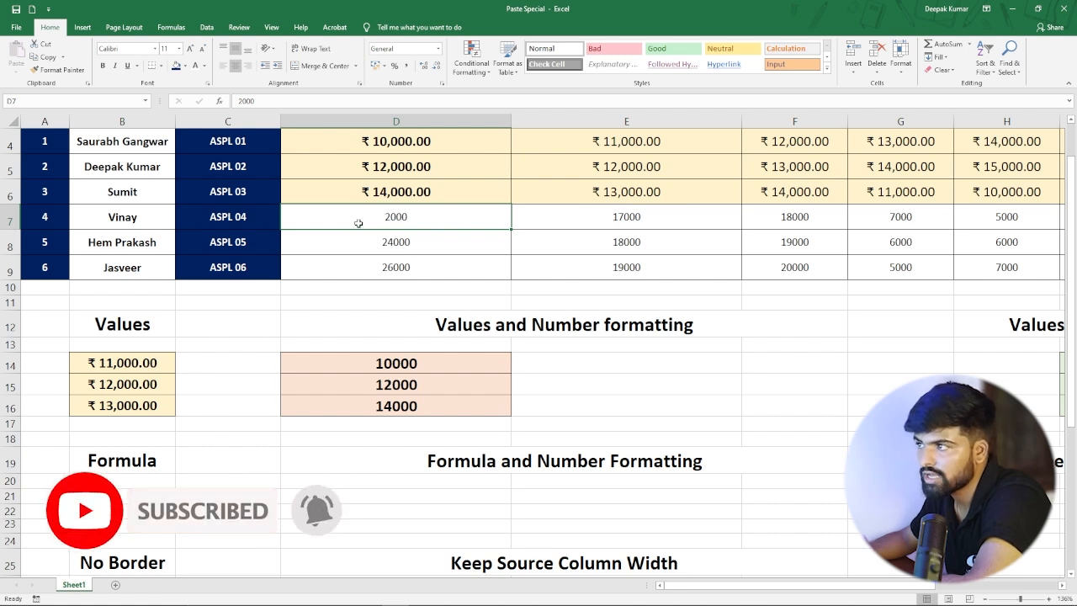
pyautogui.scroll(-5, 417, 223)
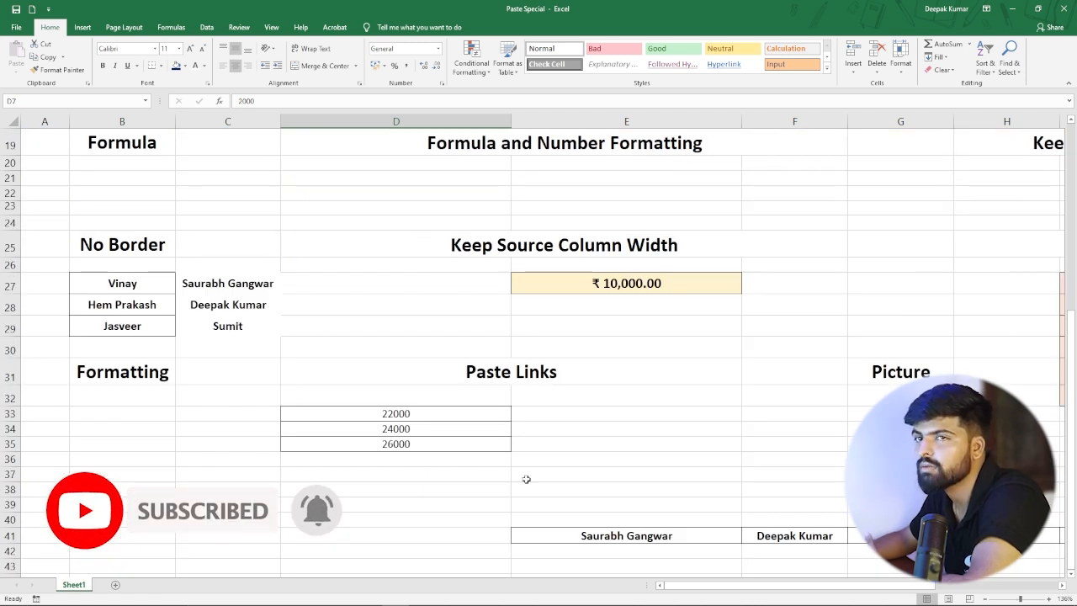
# Step: Copy the Jan amounts in D7:D9 and paste them at E33 using the Paste Link option
pyautogui.scroll(6, 487, 431)
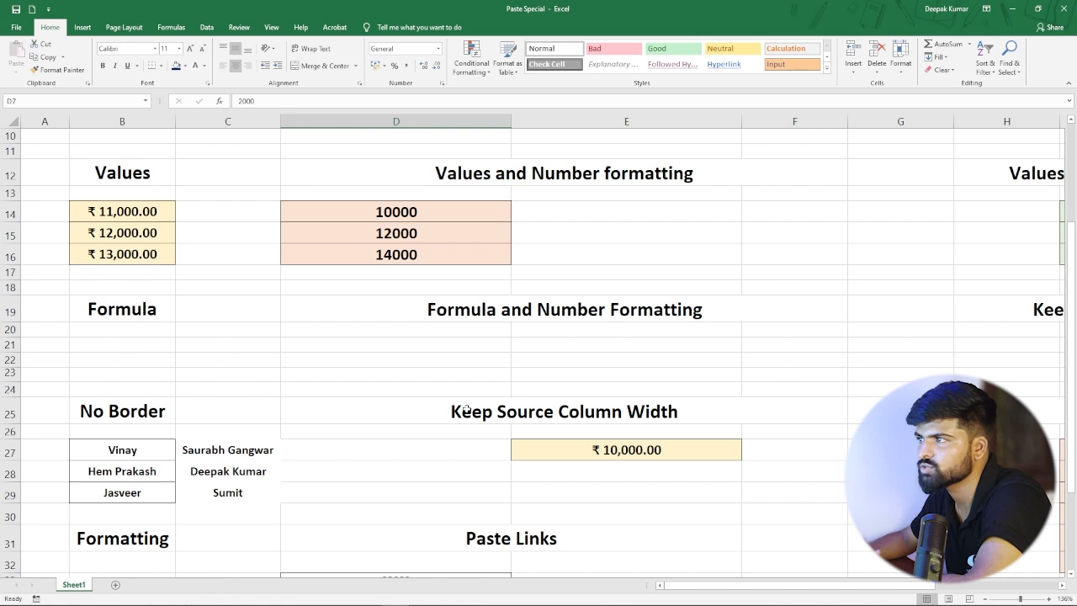
pyautogui.scroll(1, 467, 409)
pyautogui.moveTo(401, 276); pyautogui.dragTo(404, 323)
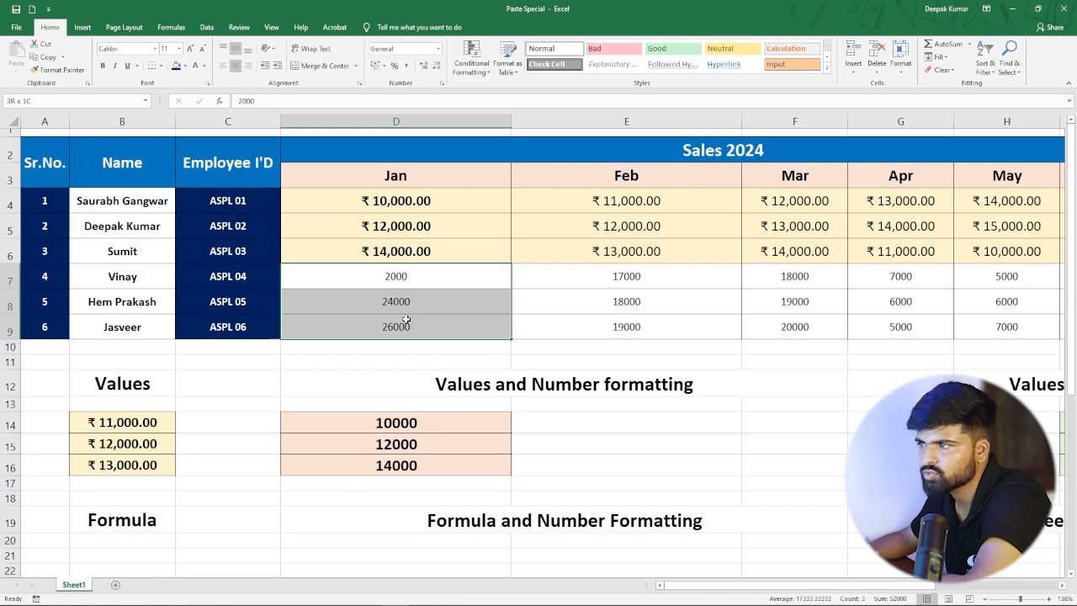
pyautogui.click(48, 59)
pyautogui.scroll(-6, 483, 362)
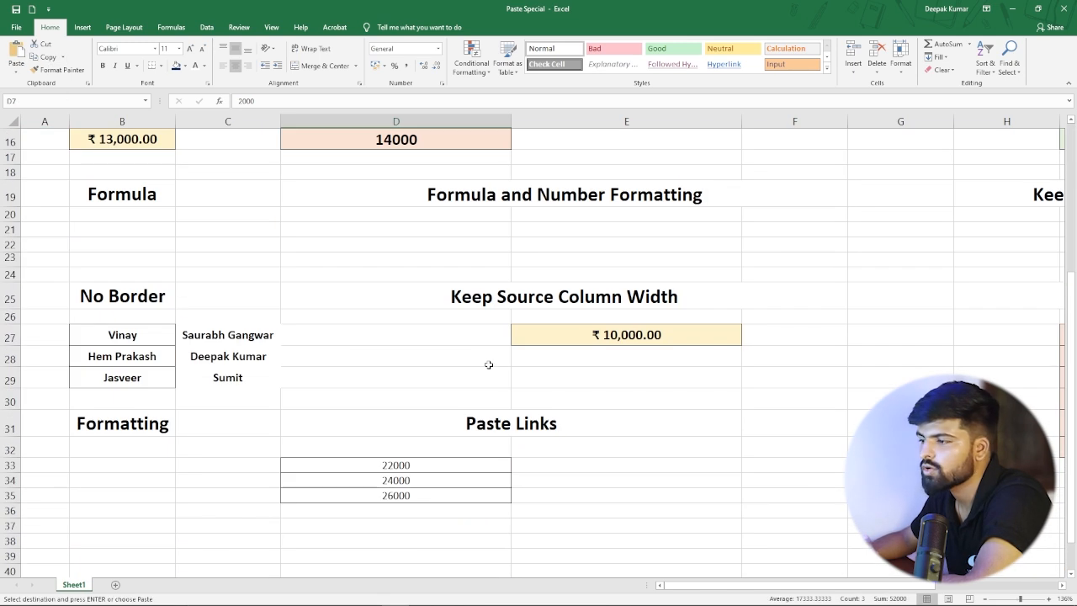
pyautogui.click(597, 415)
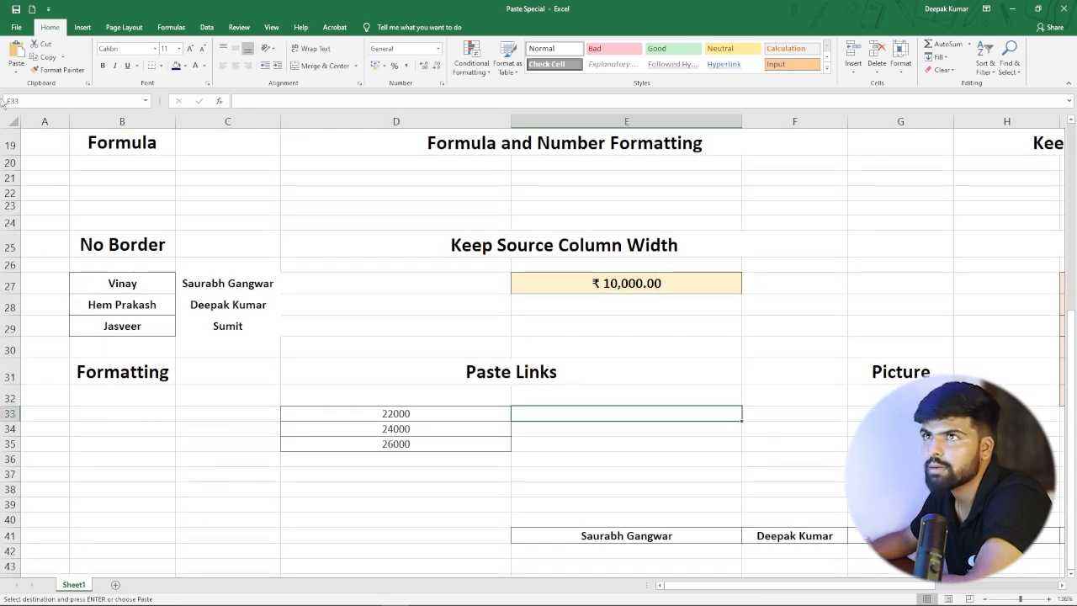
pyautogui.click(15, 76)
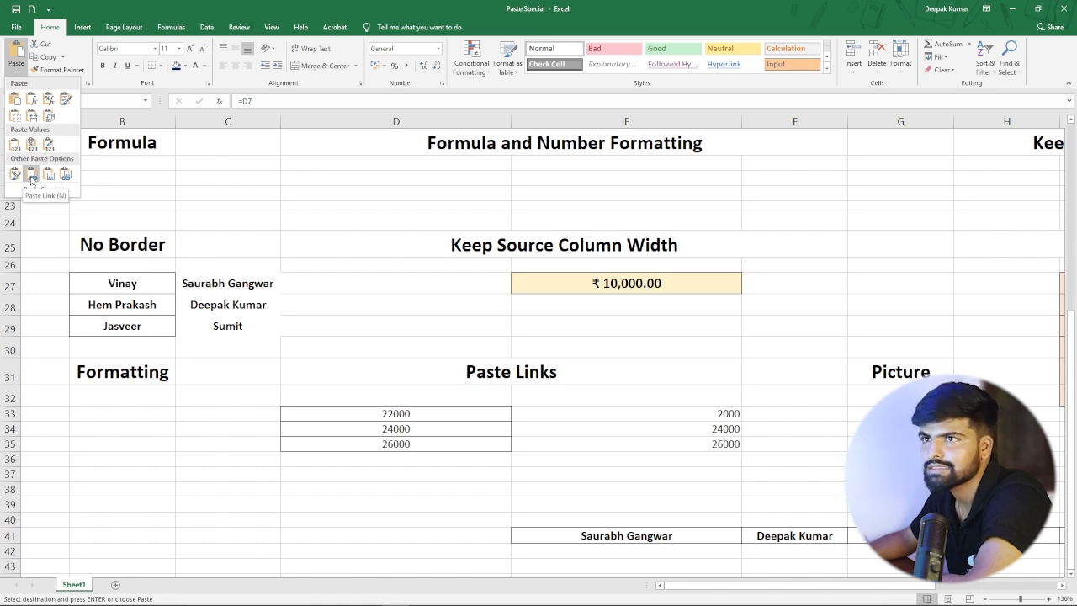
pyautogui.click(31, 177)
pyautogui.click(603, 459)
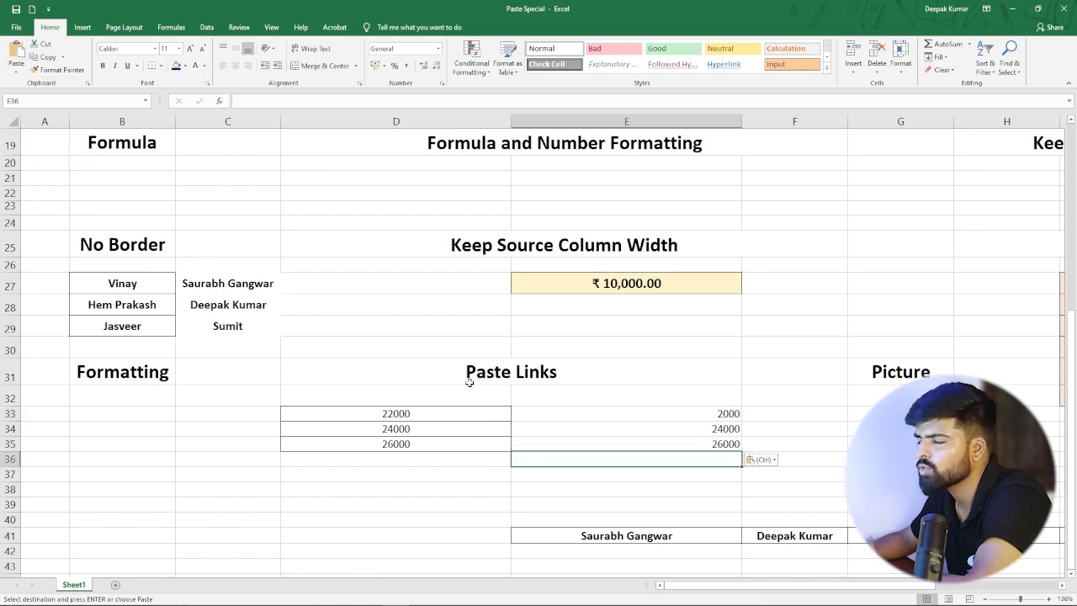
# Step: Set the Jan amount in D7 to 20000 and check the linked value in E33
pyautogui.scroll(6, 640, 429)
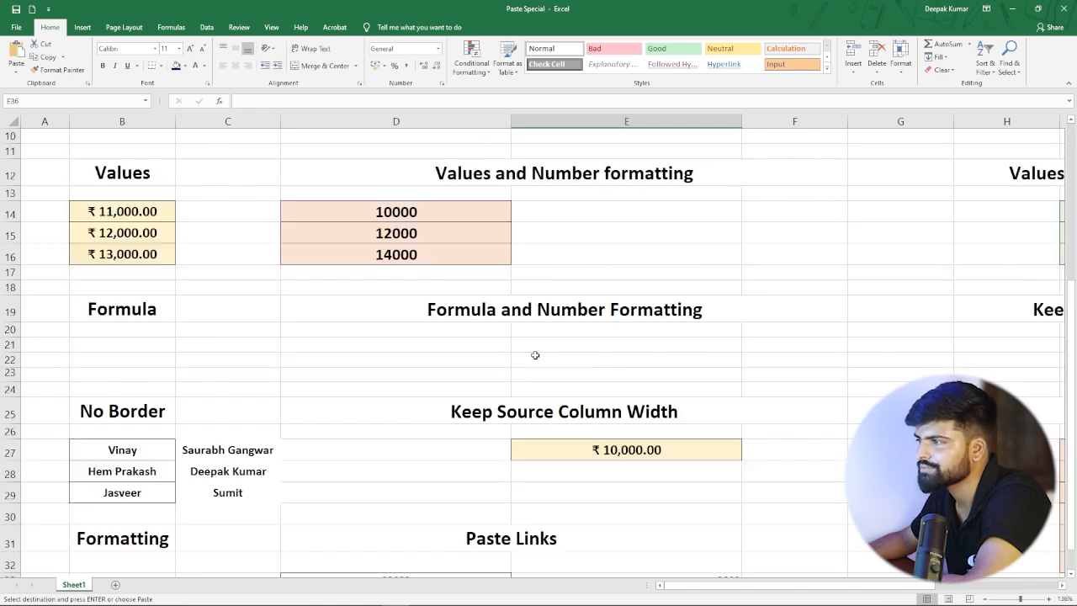
pyautogui.click(417, 283)
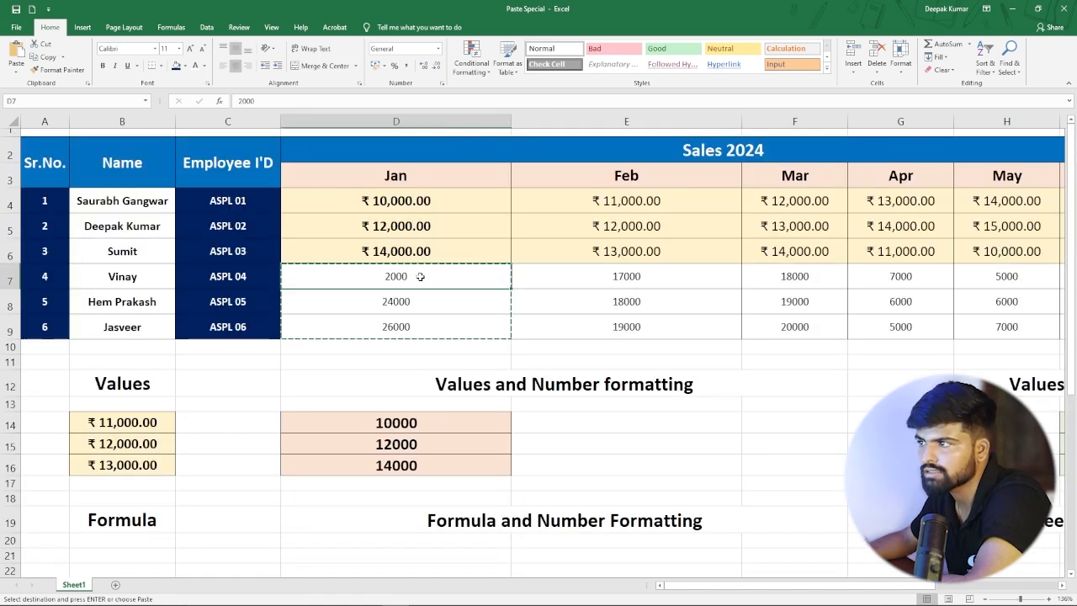
pyautogui.doubleClick(421, 276)
pyautogui.write('0')
pyautogui.press('Return')
pyautogui.scroll(-1, 511, 345)
pyautogui.scroll(-11, 510, 345)
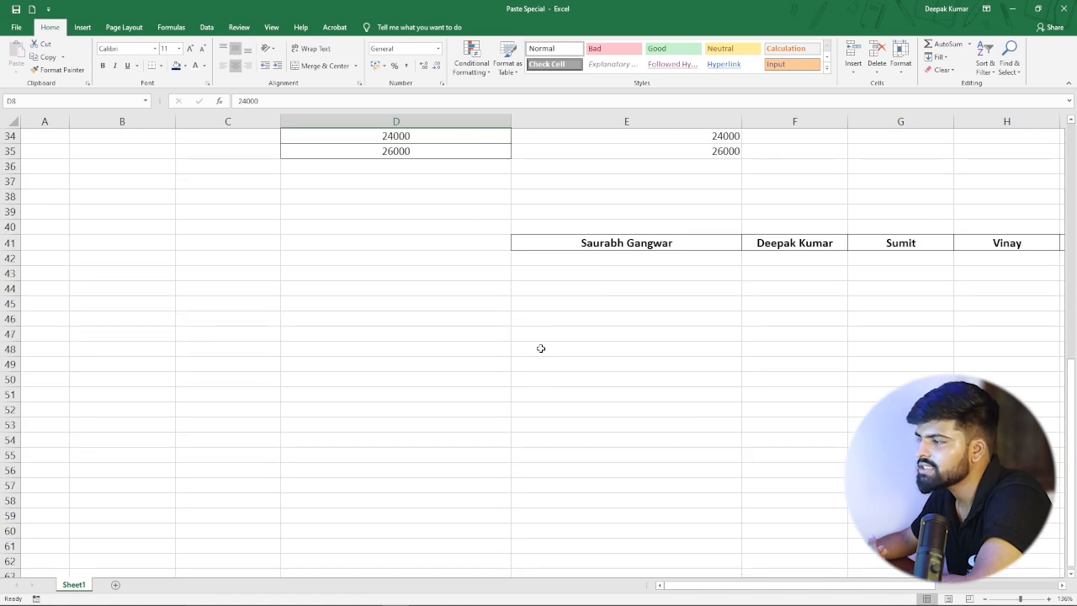
pyautogui.scroll(3, 541, 348)
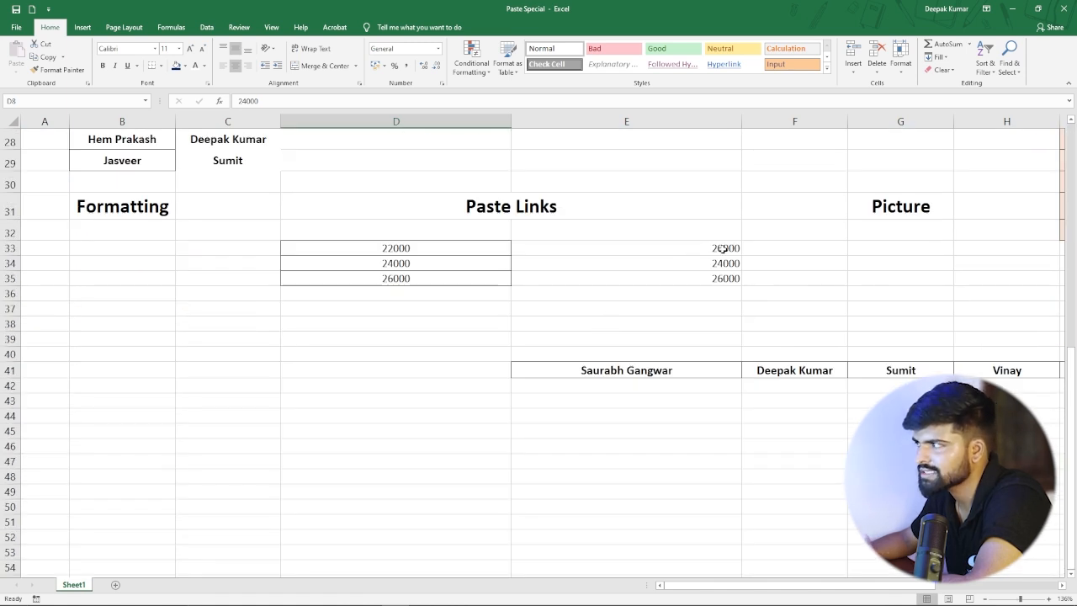
# Step: Set the Jan amount in D9 to 50000 and check the linked values in E33:E35
pyautogui.scroll(8, 529, 308)
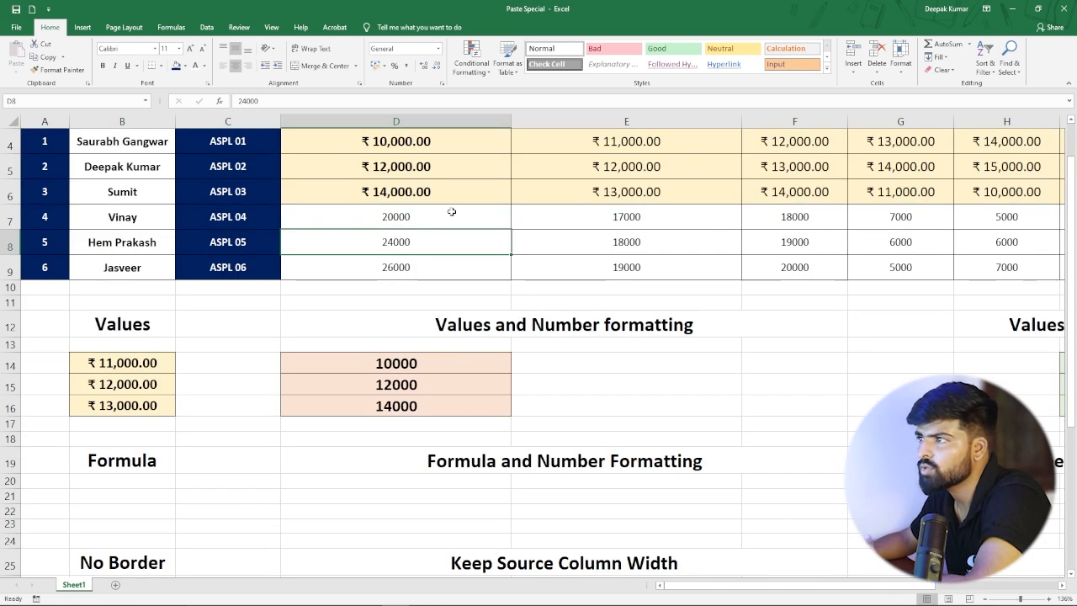
pyautogui.click(440, 219)
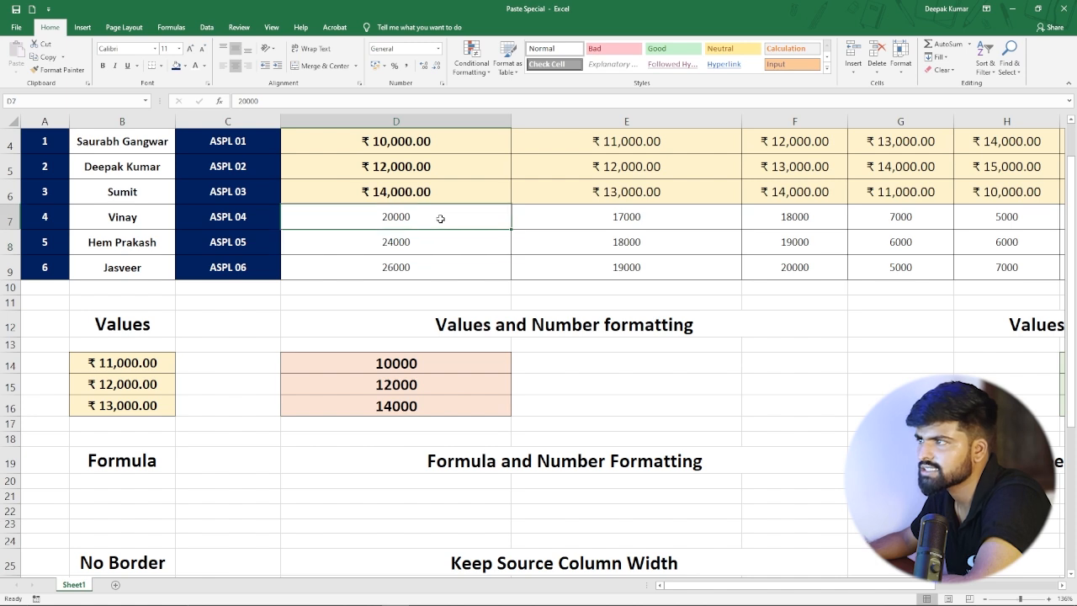
pyautogui.click(427, 270)
pyautogui.press('F2')
pyautogui.press('BackSpace')
pyautogui.press('BackSpace')
pyautogui.press('BackSpace')
pyautogui.press('BackSpace')
pyautogui.press('BackSpace')
pyautogui.write('50000')
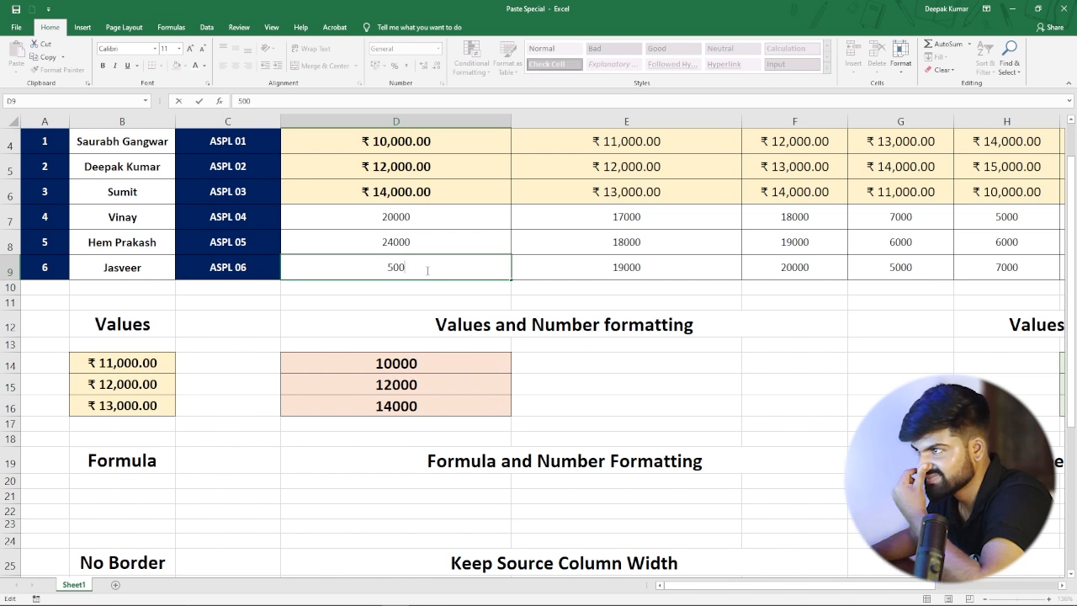
pyautogui.press('Return')
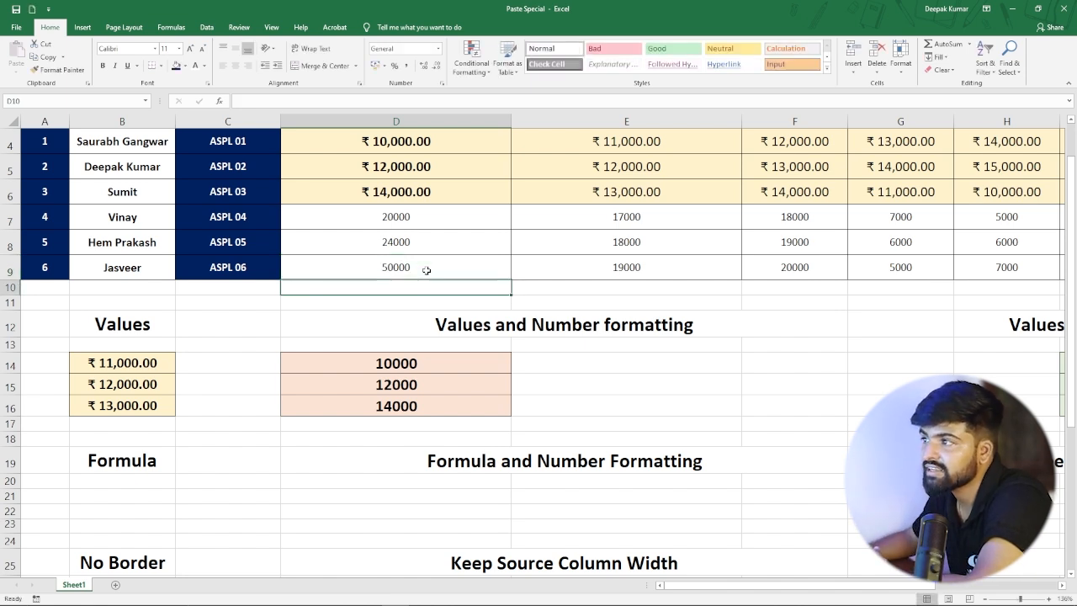
pyautogui.scroll(-8, 426, 270)
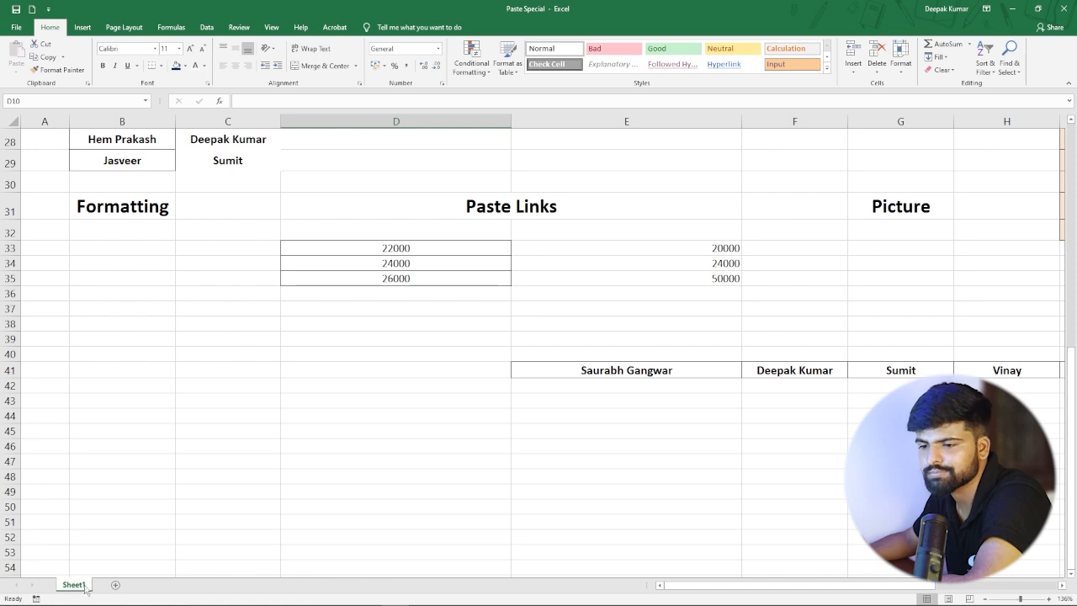
# Step: Add a new worksheet and return to the sales table on Sheet1
pyautogui.click(116, 585)
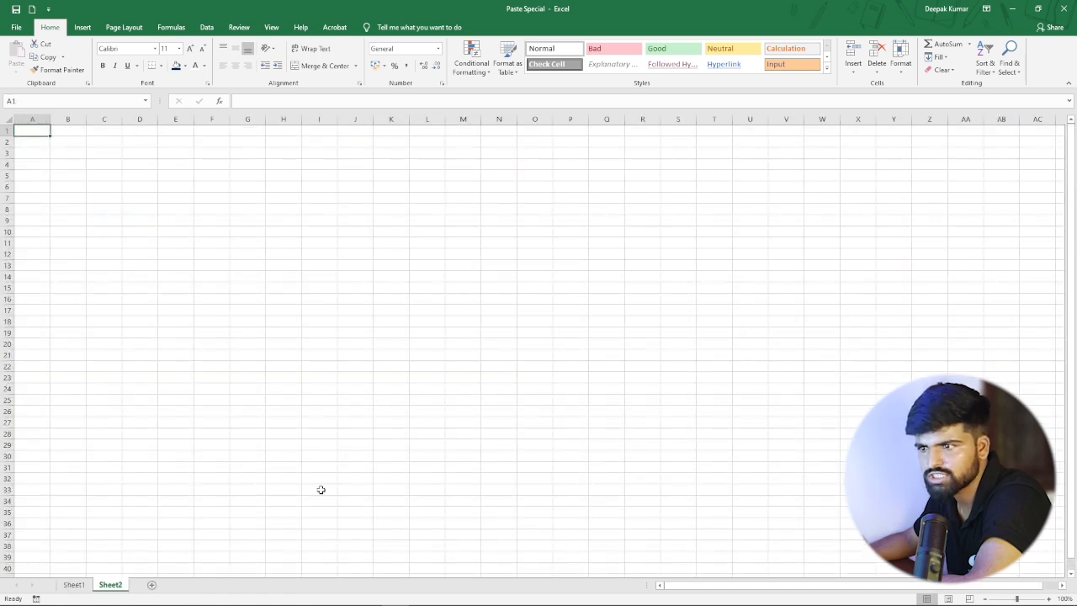
pyautogui.click(74, 585)
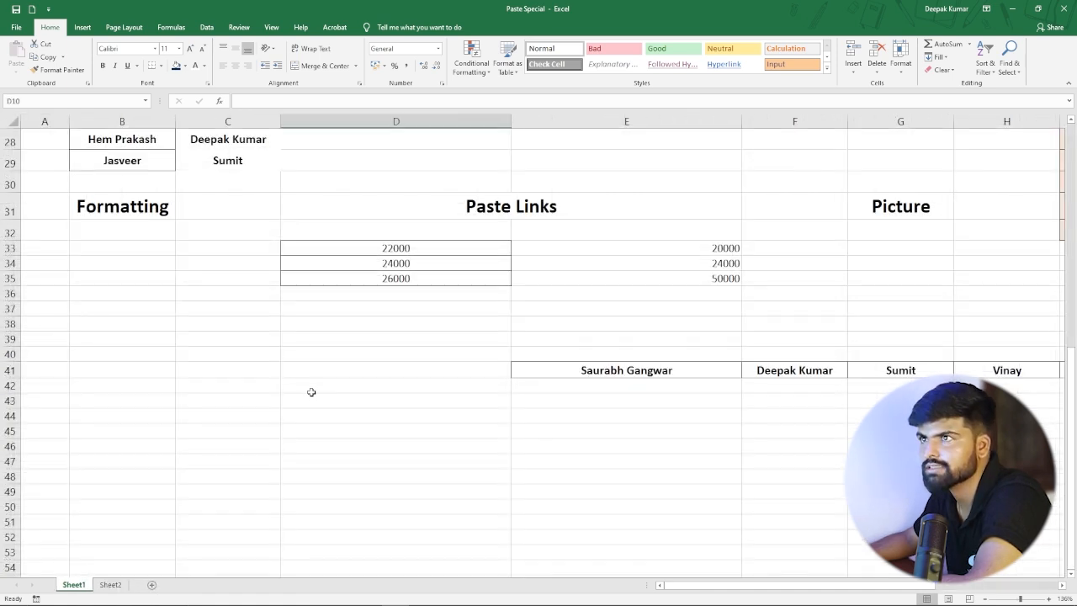
pyautogui.scroll(7, 311, 390)
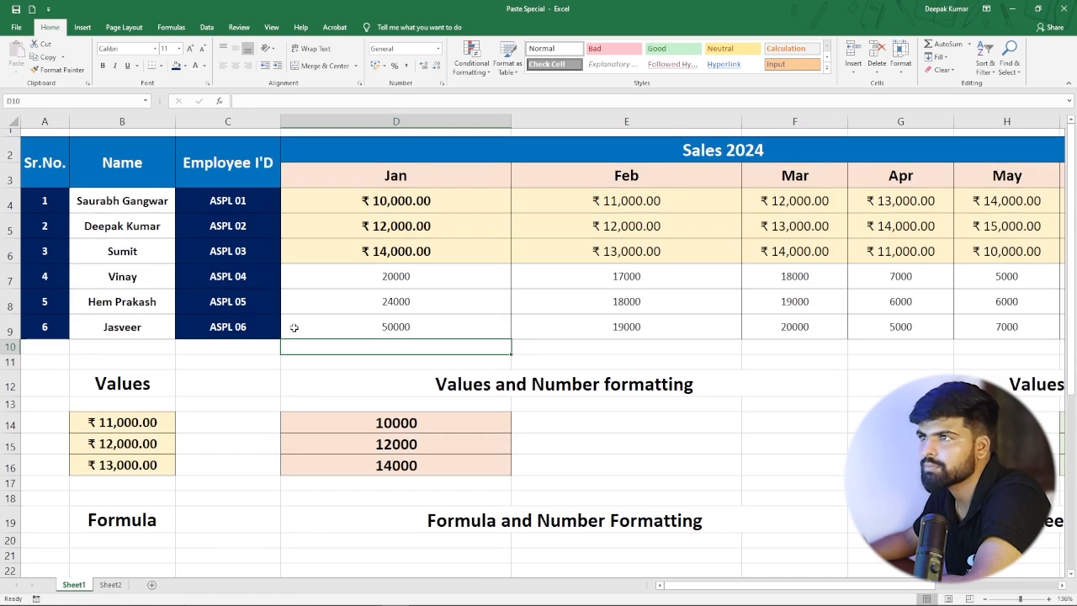
# Step: Copy the employee IDs in C4:C9 and paste them on Sheet2 starting at D5 using the Paste Link option
pyautogui.moveTo(242, 200); pyautogui.dragTo(243, 326)
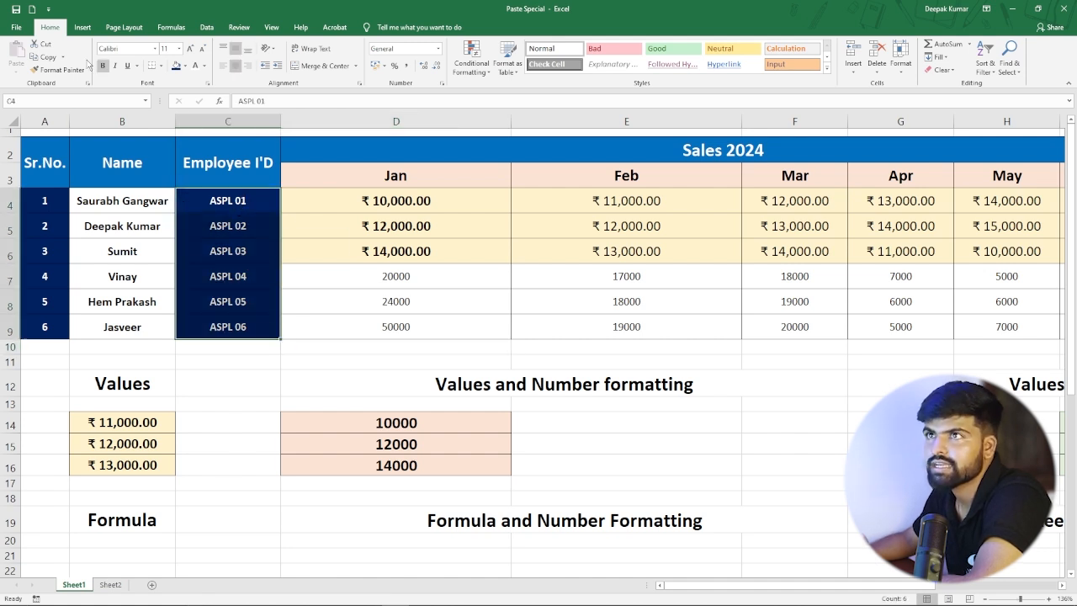
pyautogui.click(46, 57)
pyautogui.scroll(-2, 110, 379)
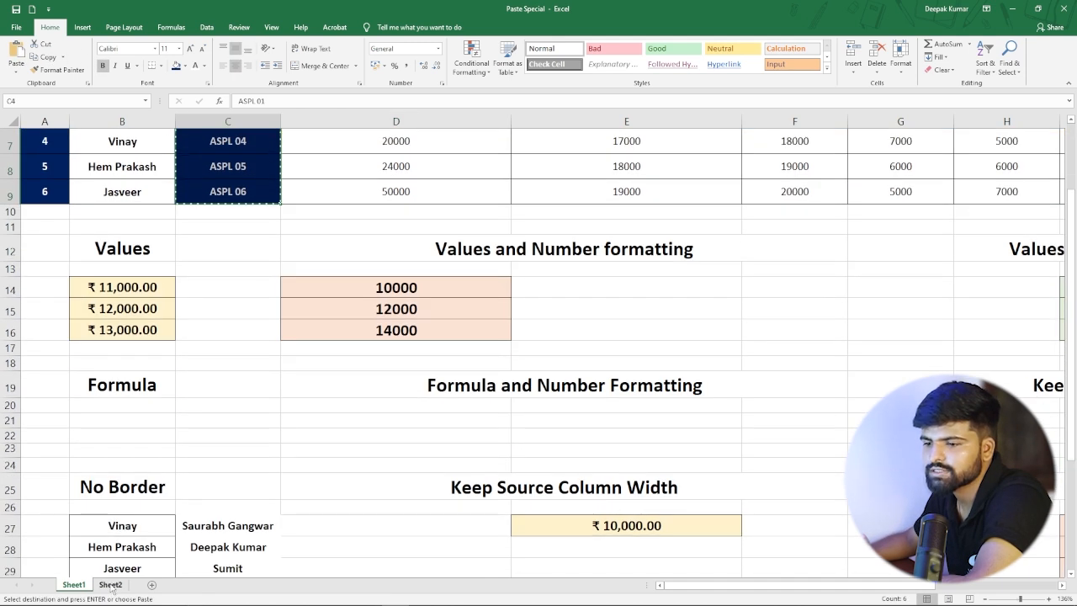
pyautogui.click(110, 584)
pyautogui.click(135, 177)
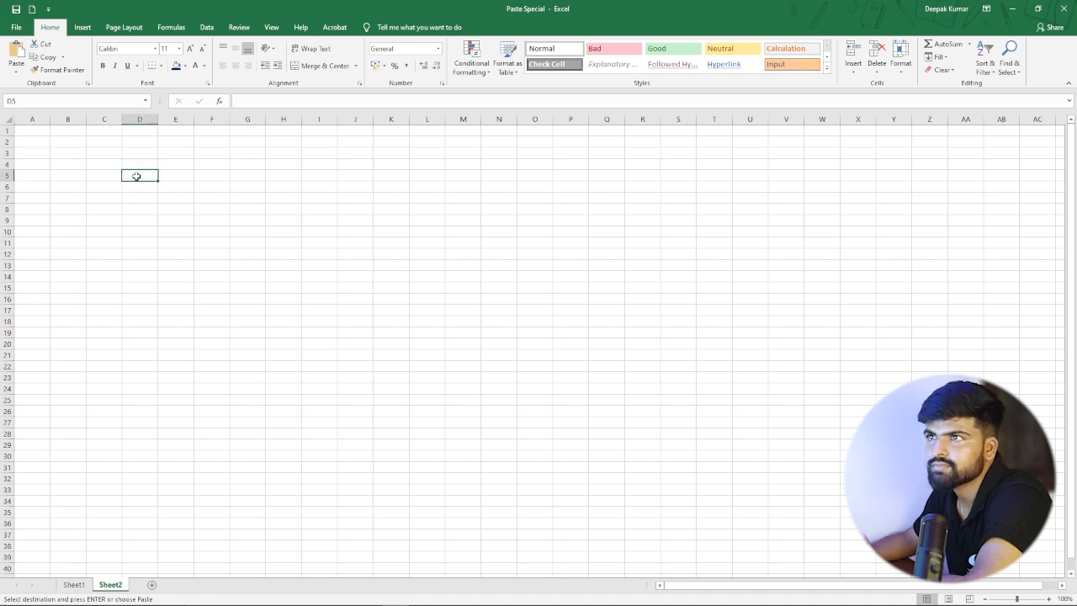
pyautogui.click(16, 72)
pyautogui.click(31, 177)
# Step: Widen column D on Sheet2 and check the link formula in D5
pyautogui.click(118, 290)
pyautogui.click(143, 178)
pyautogui.moveTo(157, 119); pyautogui.dragTo(192, 118)
pyautogui.scroll(6, 341, 263)
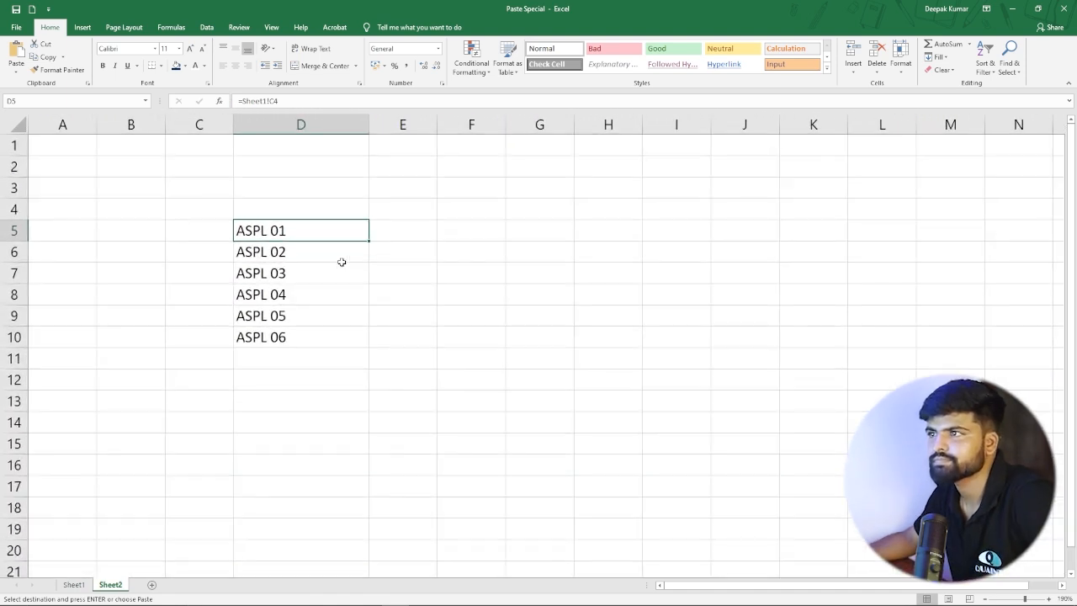
pyautogui.click(419, 287)
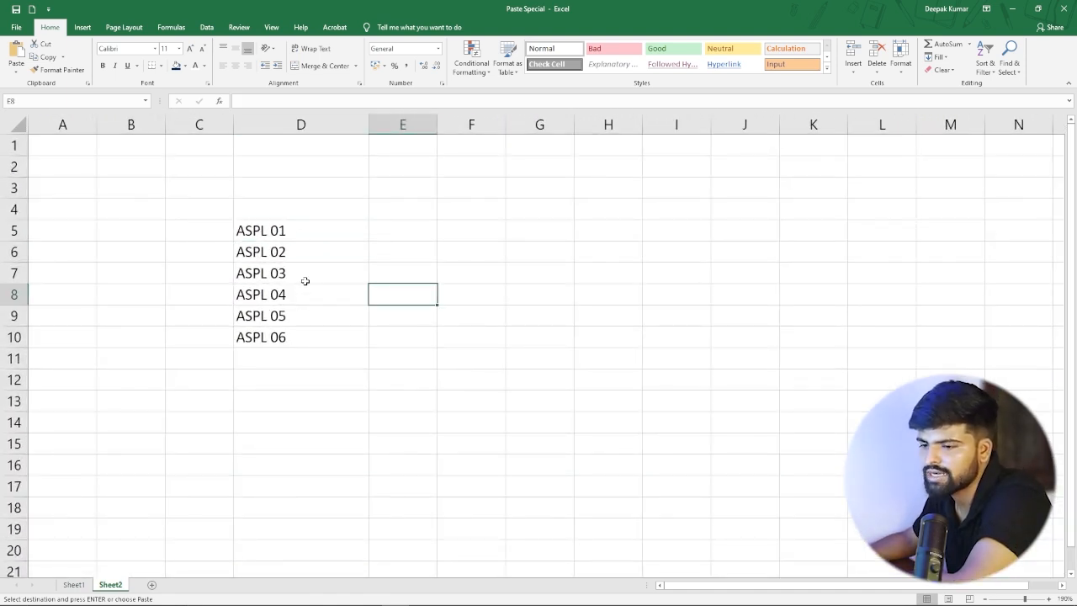
# Step: Change the two digits of the employee ID in C4 on Sheet1 and check the linked cell D5 on Sheet2
pyautogui.click(73, 584)
pyautogui.scroll(2, 167, 278)
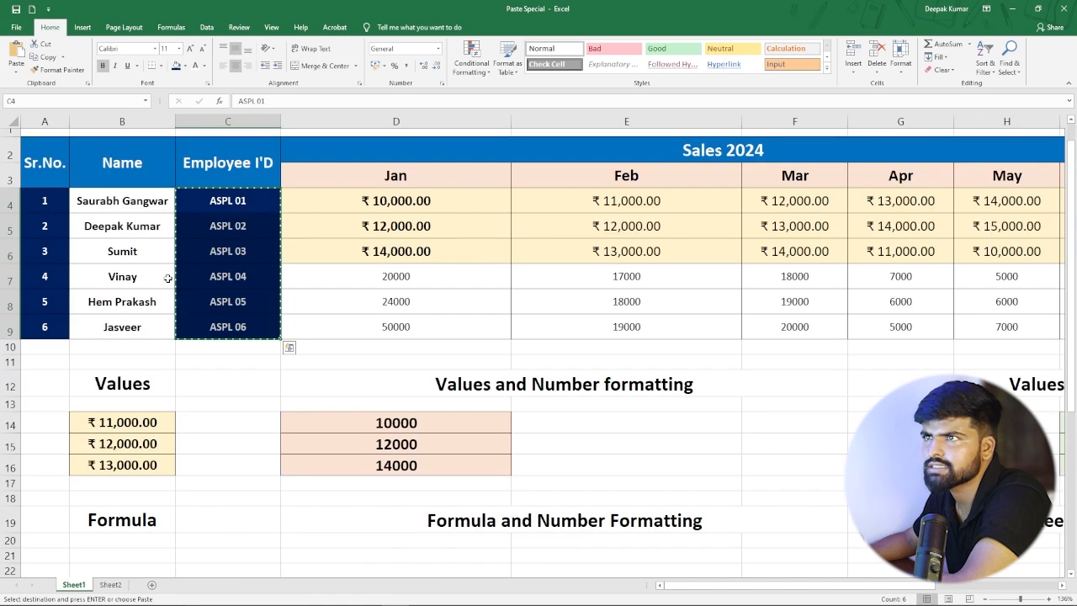
pyautogui.click(255, 201)
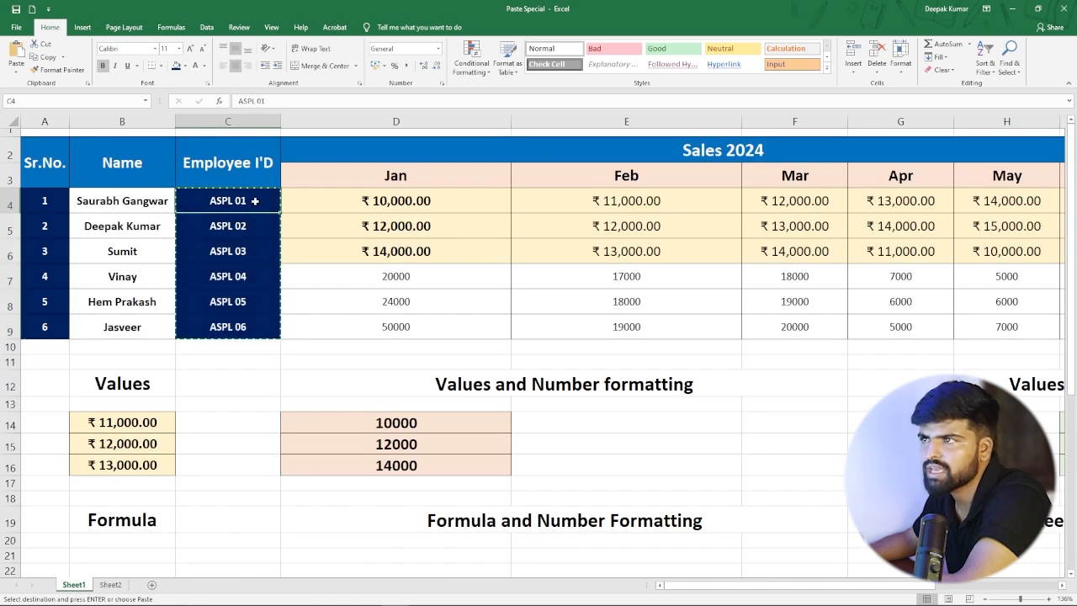
pyautogui.doubleClick(255, 201)
pyautogui.press('BackSpace')
pyautogui.press('BackSpace')
pyautogui.write('10')
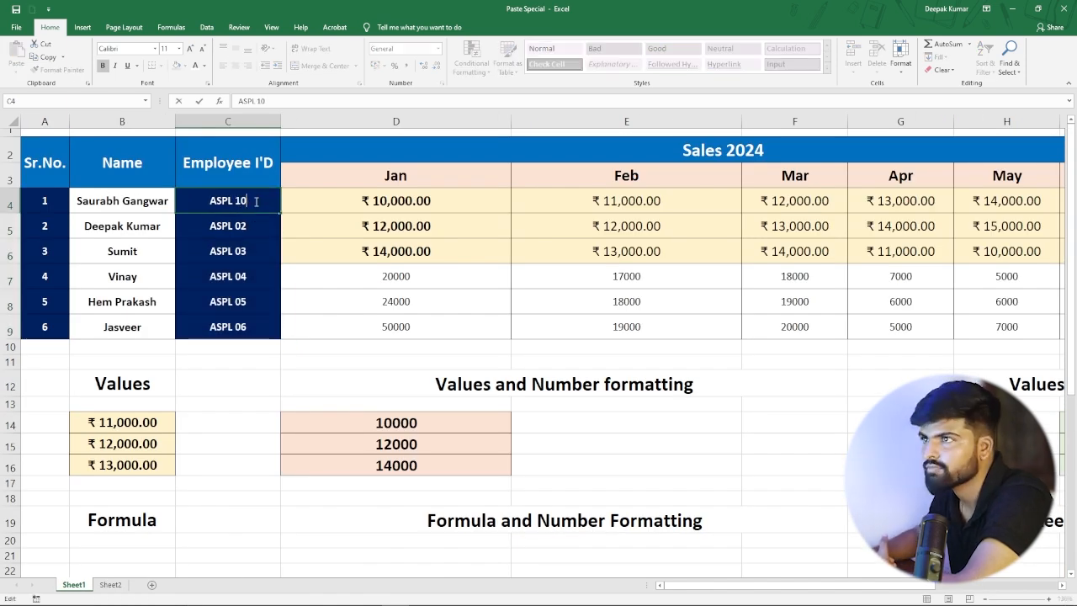
pyautogui.press('Return')
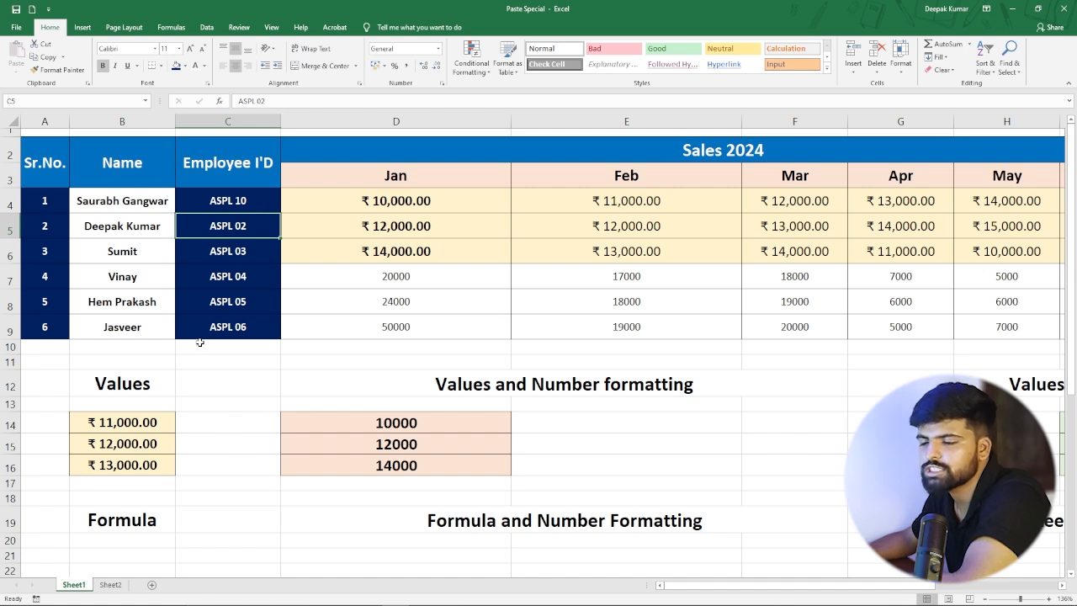
pyautogui.click(110, 584)
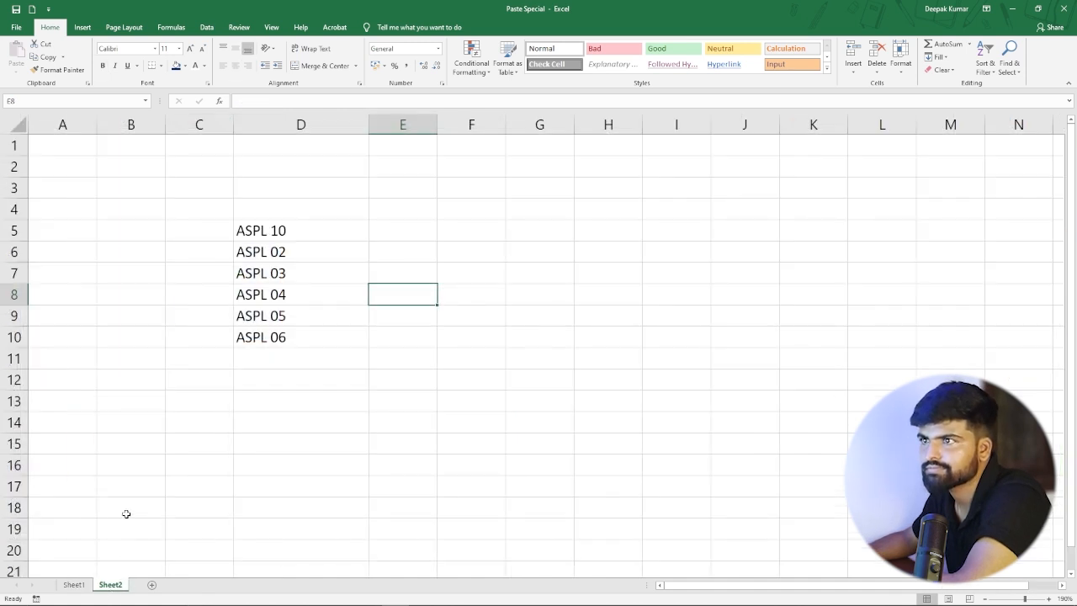
pyautogui.click(278, 232)
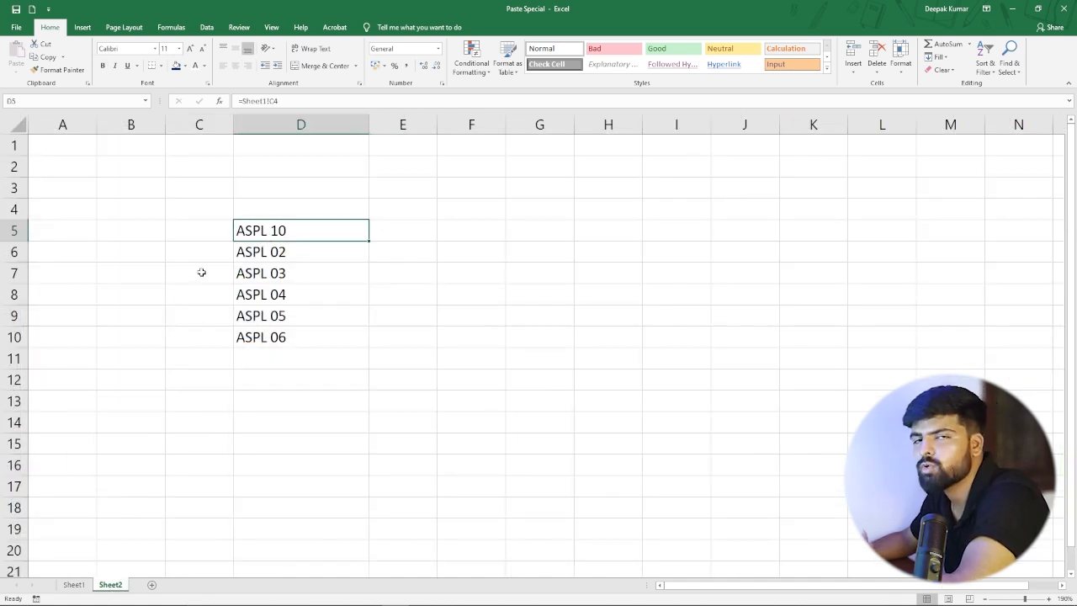
# Step: Return to Sheet1 and review the Paste Links section, the sales table and the pasted values in B14:B16
pyautogui.click(73, 584)
pyautogui.scroll(-5, 510, 382)
pyautogui.scroll(-2, 558, 360)
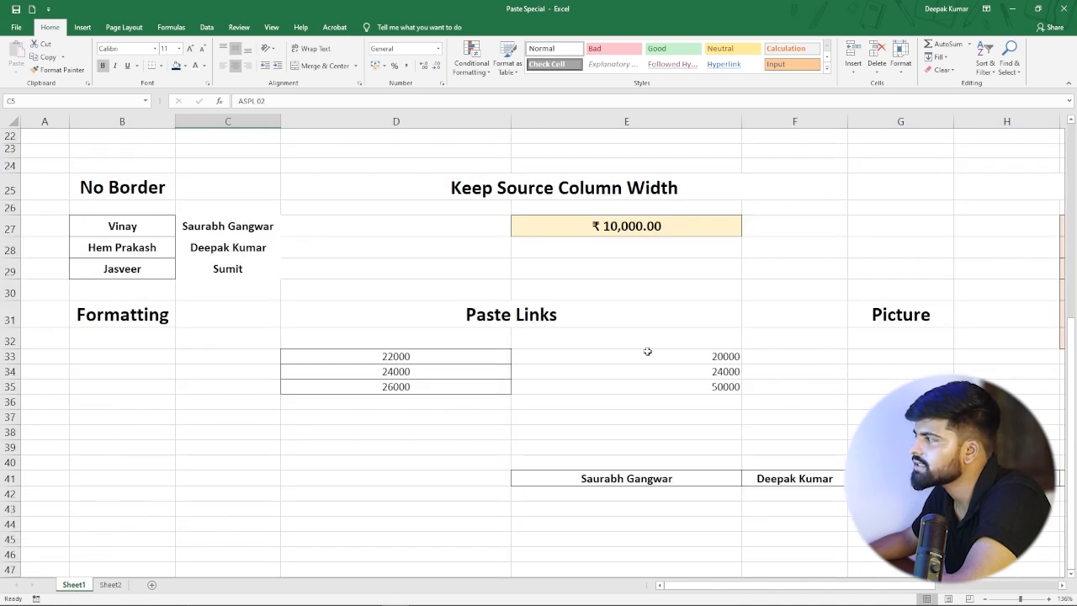
pyautogui.scroll(6, 351, 329)
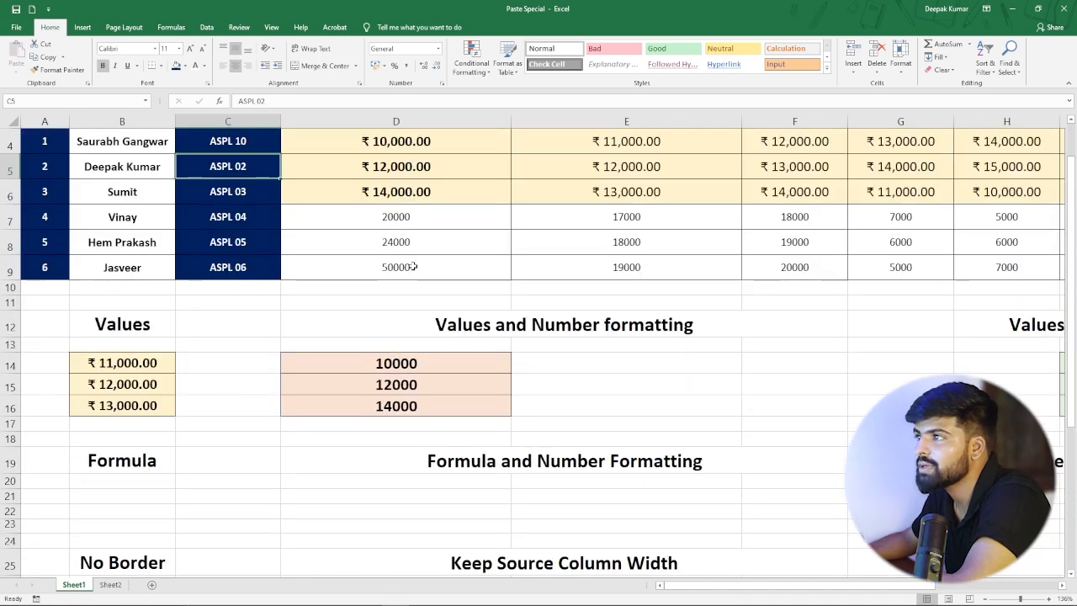
pyautogui.scroll(1, 354, 289)
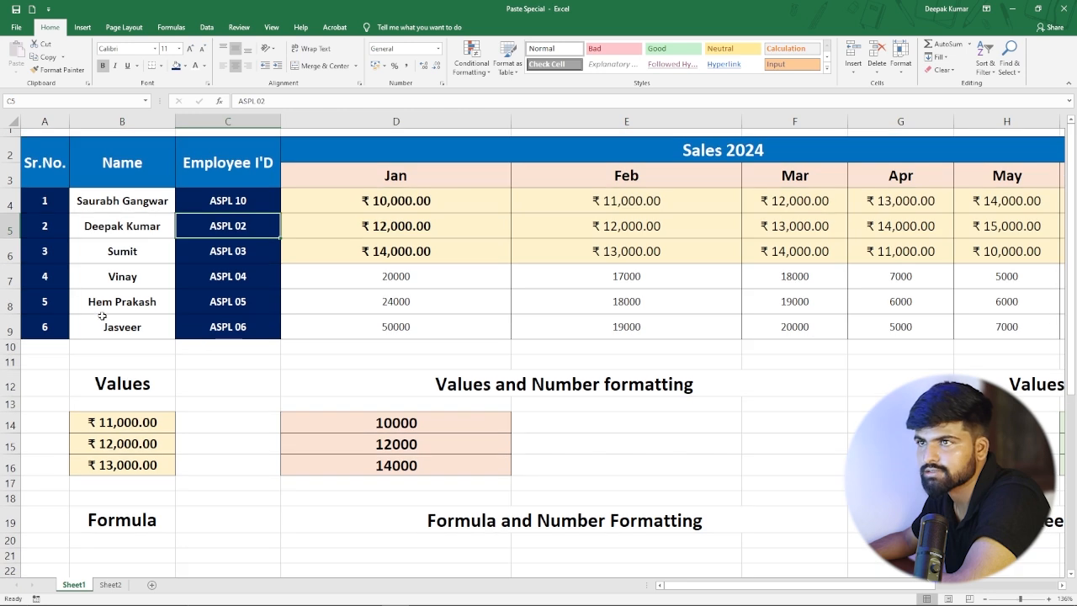
pyautogui.click(118, 423)
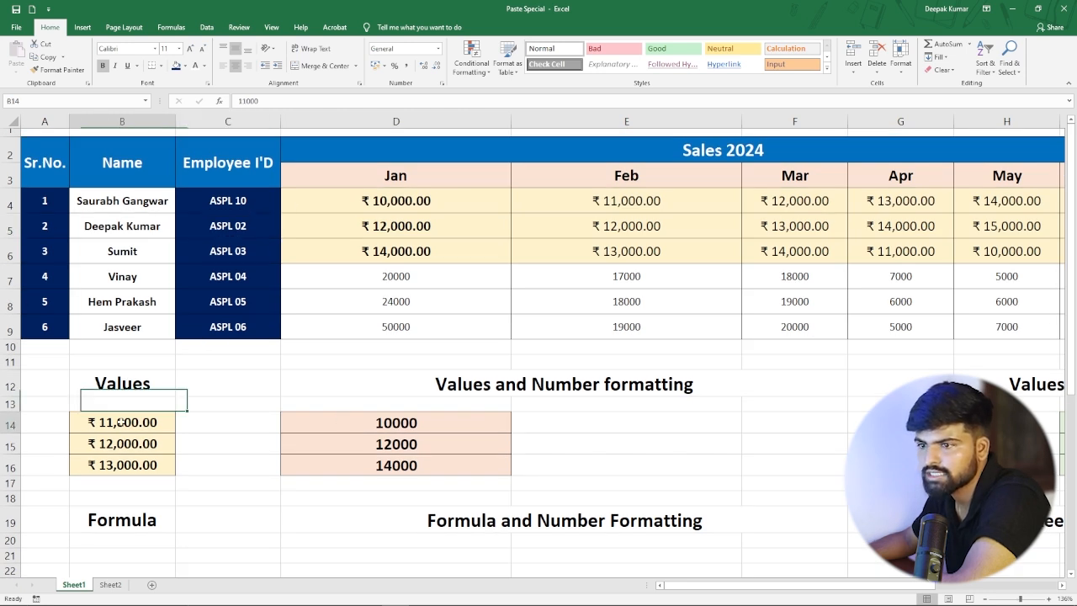
pyautogui.click(127, 446)
pyautogui.click(153, 461)
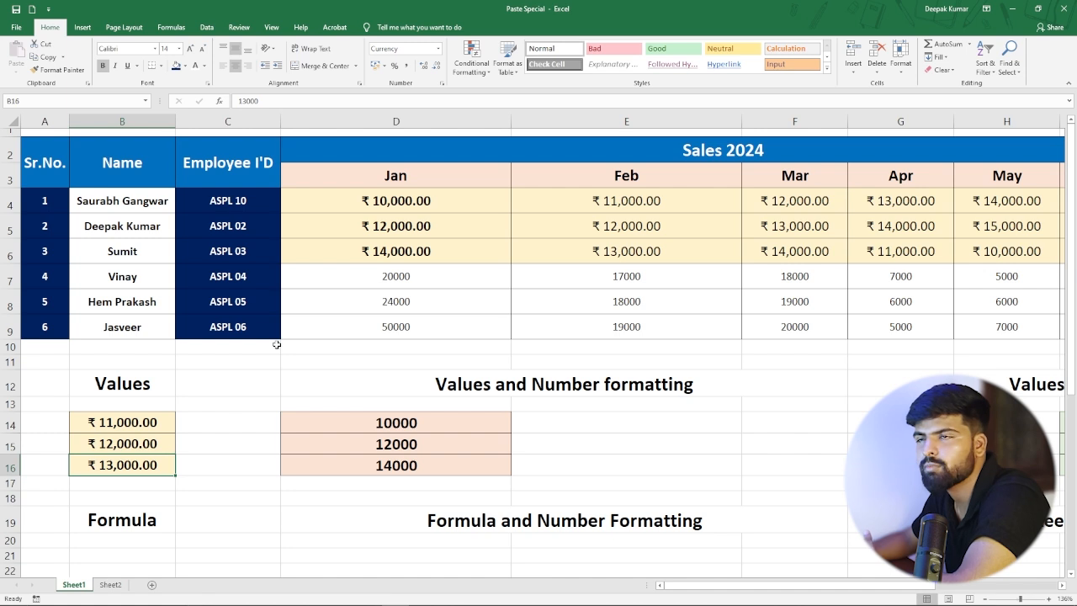
# Step: Copy the entire Sales 2024 table from Sr.No. to Jun and paste it as a picture at B45
pyautogui.moveTo(47, 161); pyautogui.dragTo(526, 334)
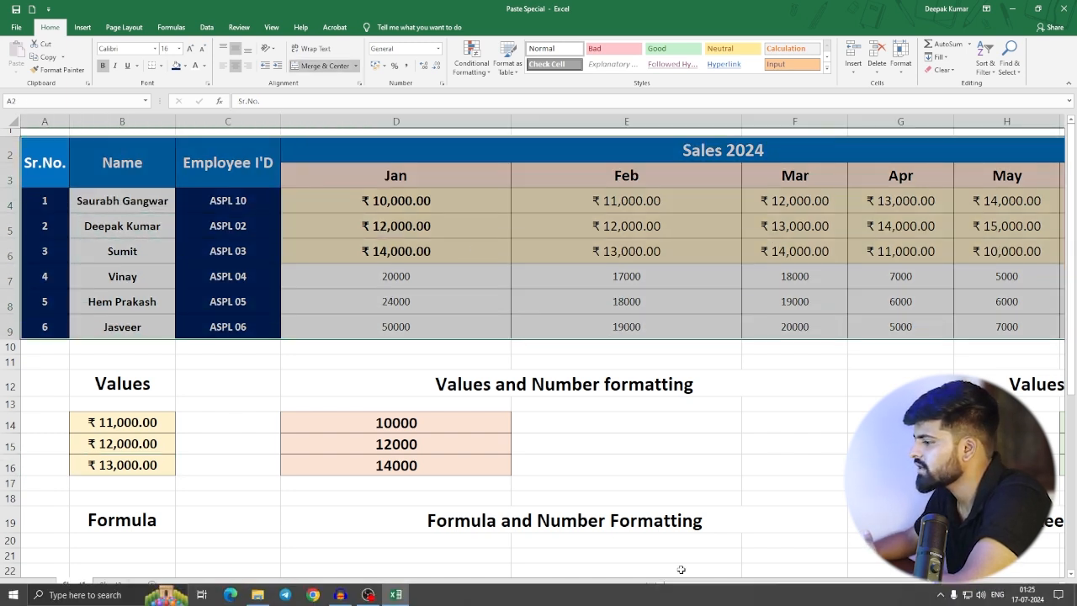
pyautogui.click(47, 58)
pyautogui.scroll(-12, 319, 328)
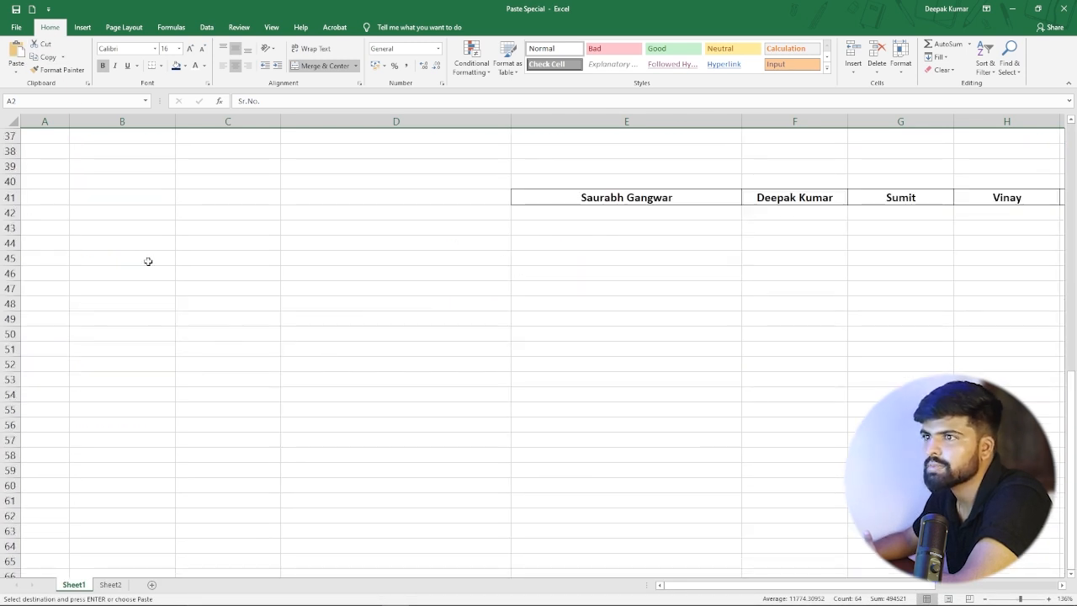
pyautogui.click(147, 261)
pyautogui.click(16, 72)
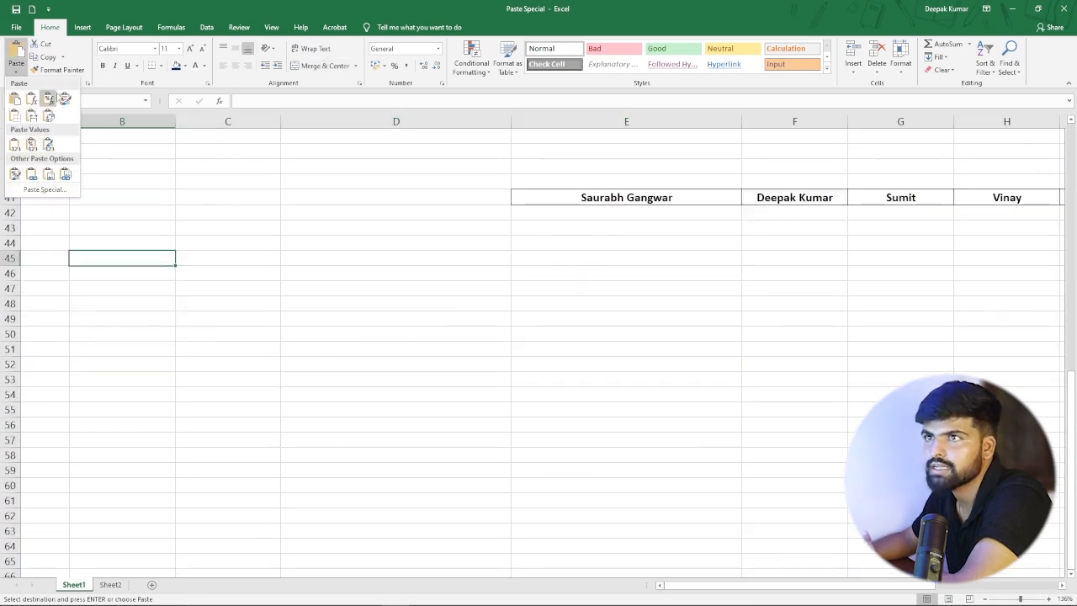
pyautogui.click(48, 175)
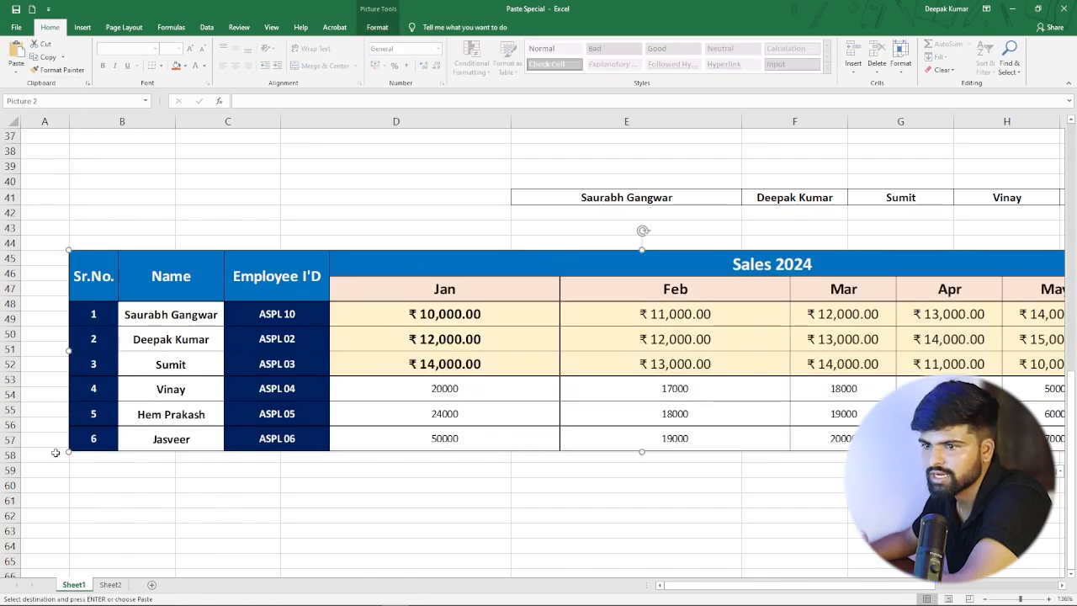
# Step: Resize the pasted table picture and move it to about rows 49 to 60, starting in column A
pyautogui.moveTo(67, 452); pyautogui.dragTo(511, 382)
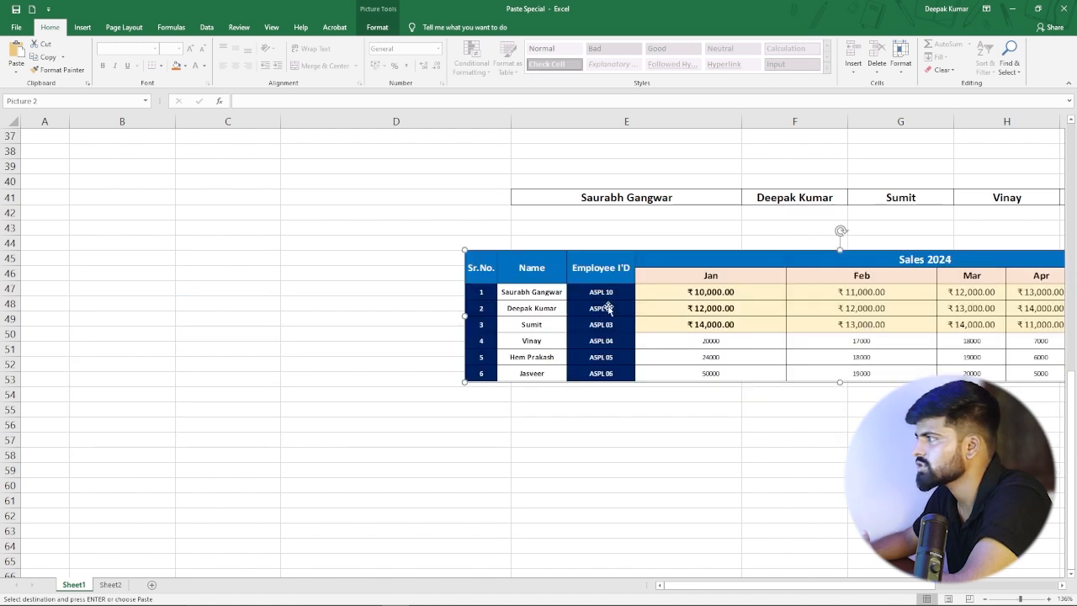
pyautogui.moveTo(710, 253); pyautogui.dragTo(330, 292)
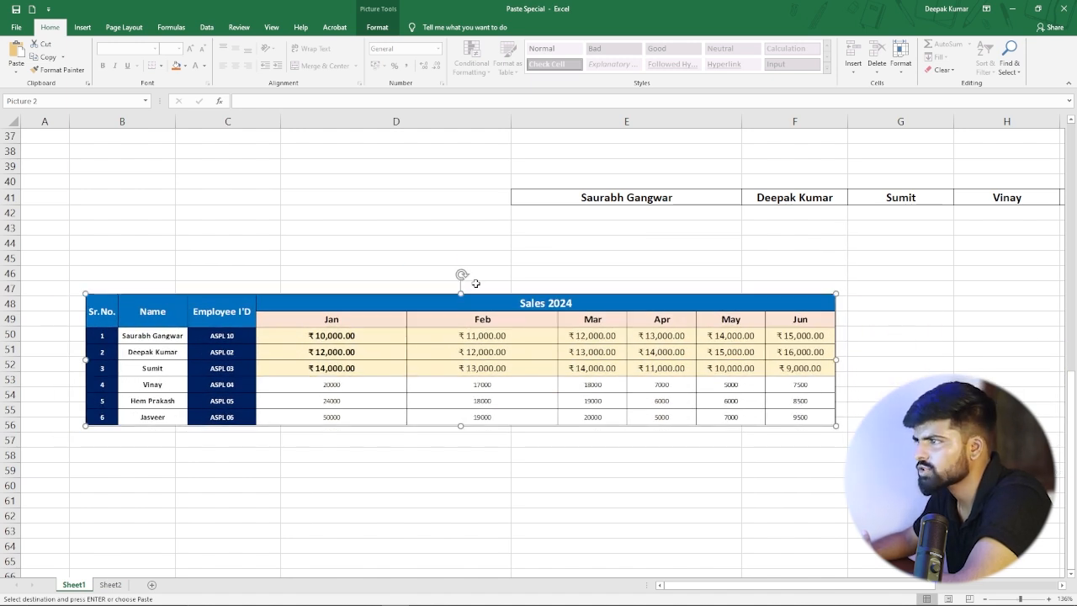
pyautogui.moveTo(461, 274)
pyautogui.mouseDown()
pyautogui.moveTo(505, 270)
pyautogui.moveTo(501, 286)
pyautogui.moveTo(462, 274)
pyautogui.mouseUp()
pyautogui.moveTo(836, 424); pyautogui.dragTo(446, 379)
pyautogui.moveTo(312, 291); pyautogui.dragTo(294, 229)
pyautogui.moveTo(307, 317); pyautogui.dragTo(307, 404)
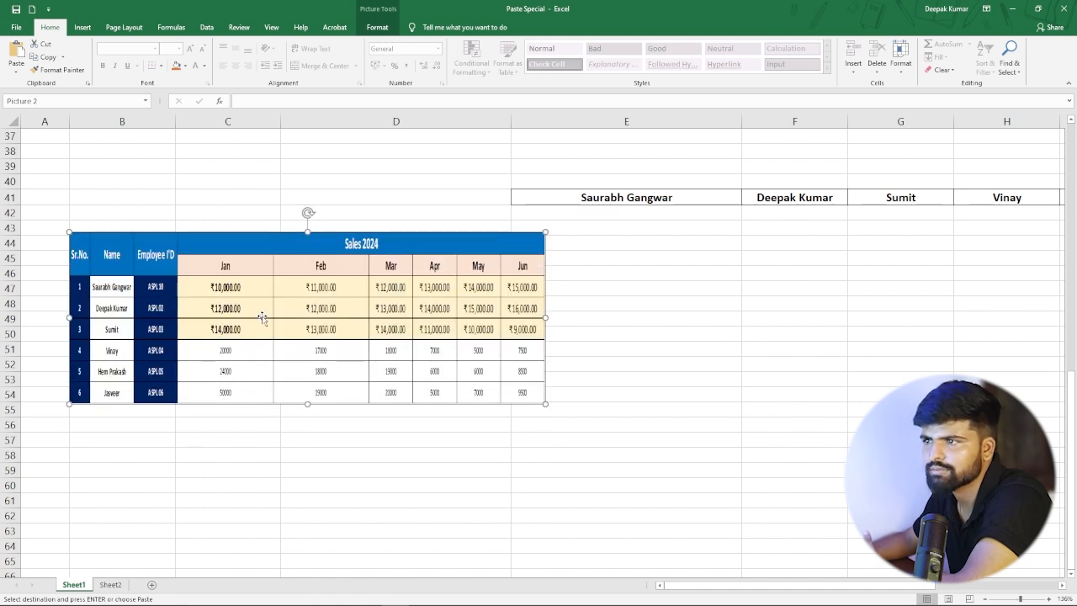
pyautogui.moveTo(328, 235); pyautogui.dragTo(304, 317)
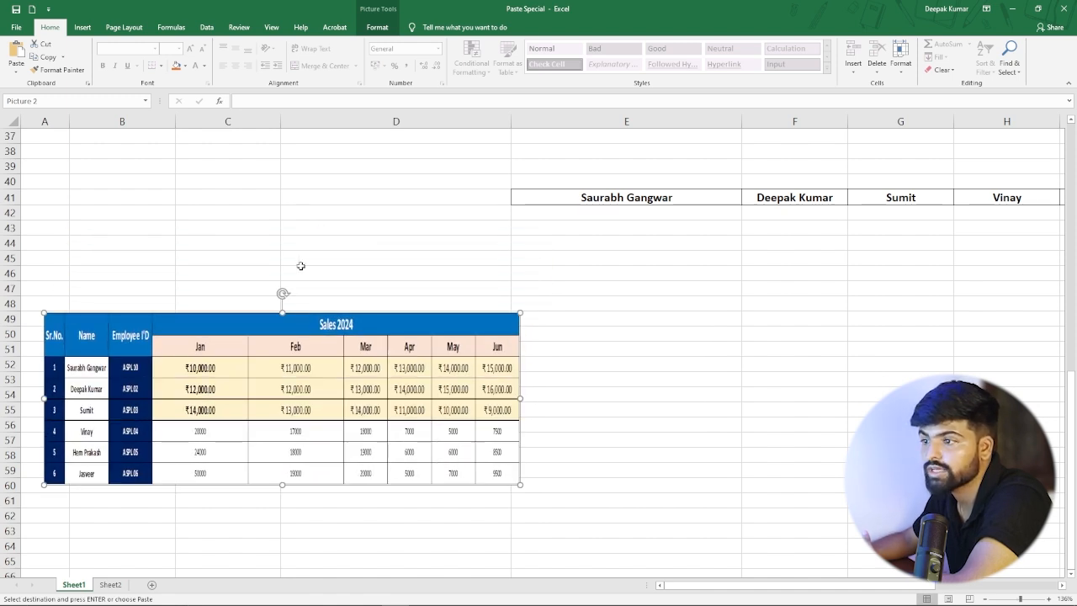
# Step: Enlarge the table picture so that it spans about rows 44 to 60 and columns A to E
pyautogui.scroll(9, 803, 289)
pyautogui.scroll(-6, 804, 289)
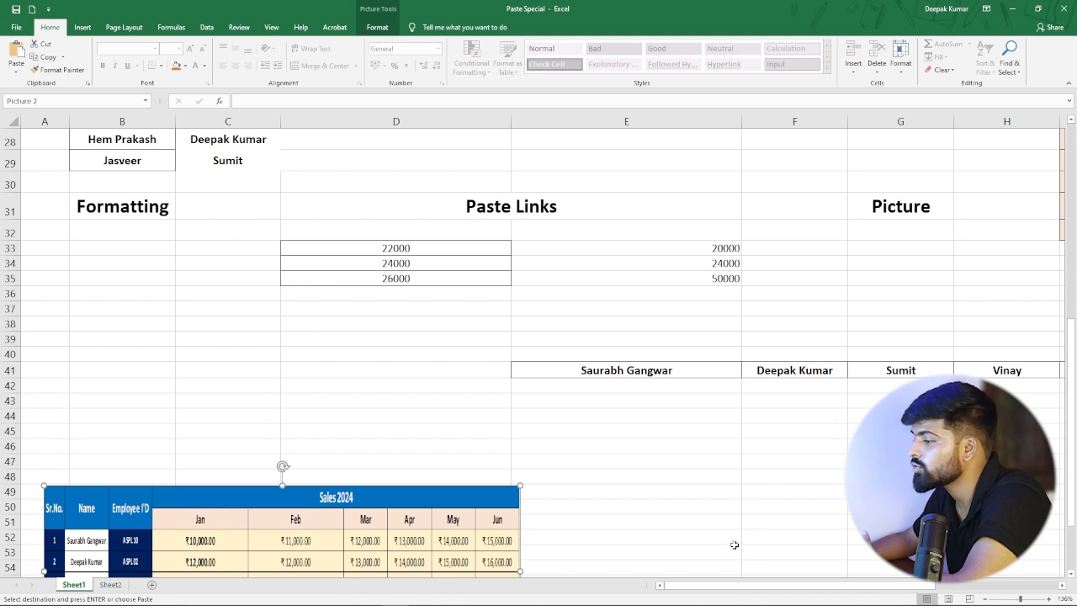
pyautogui.moveTo(735, 585); pyautogui.dragTo(709, 586)
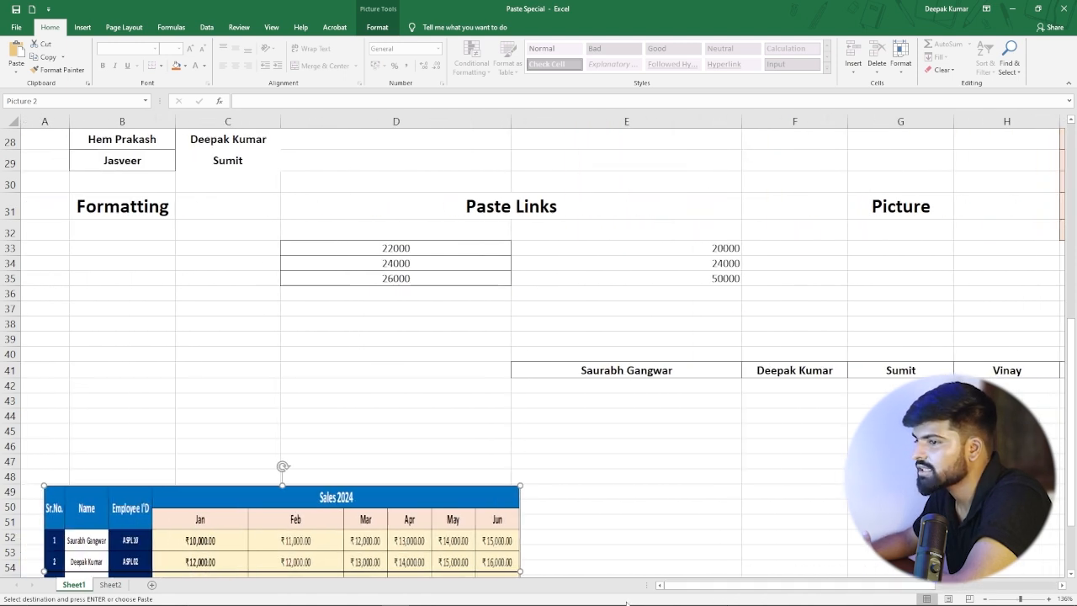
pyautogui.scroll(-3, 337, 431)
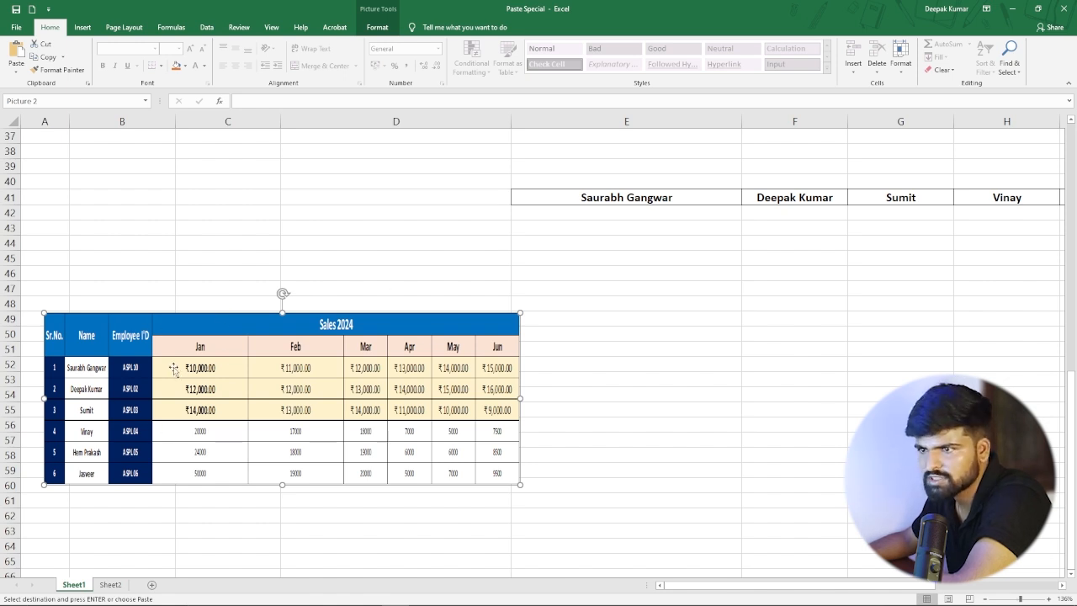
pyautogui.moveTo(521, 313); pyautogui.dragTo(744, 232)
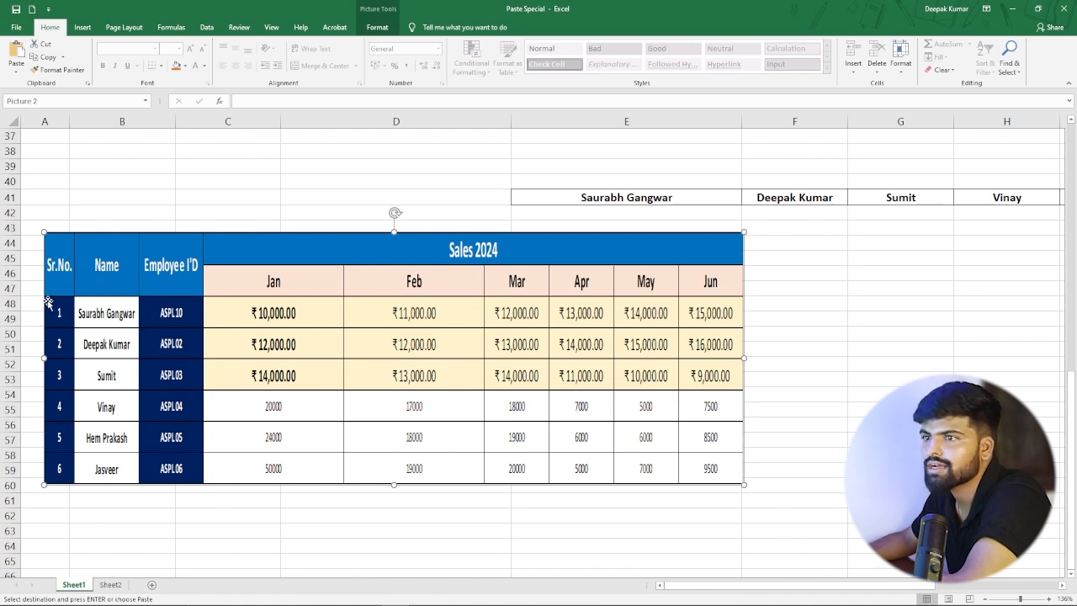
# Step: Remove the surname from the employee name in B4 and check the same name in the pasted picture
pyautogui.scroll(5, 152, 253)
pyautogui.scroll(7, 171, 202)
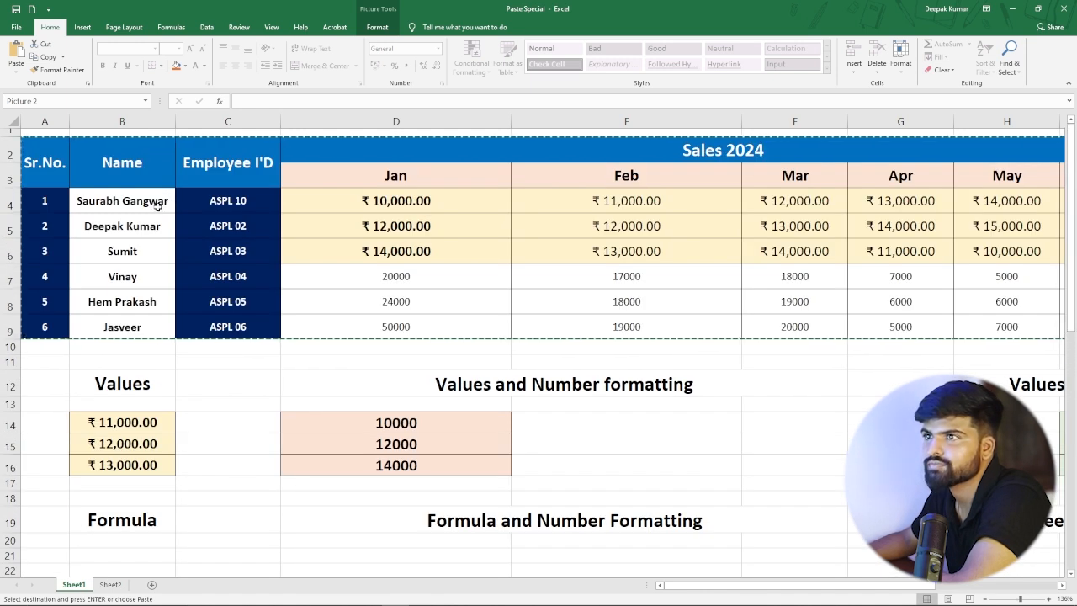
pyautogui.doubleClick(156, 202)
pyautogui.press('BackSpace')
pyautogui.press('BackSpace')
pyautogui.press('BackSpace')
pyautogui.press('BackSpace')
pyautogui.press('BackSpace')
pyautogui.press('BackSpace')
pyautogui.press('BackSpace')
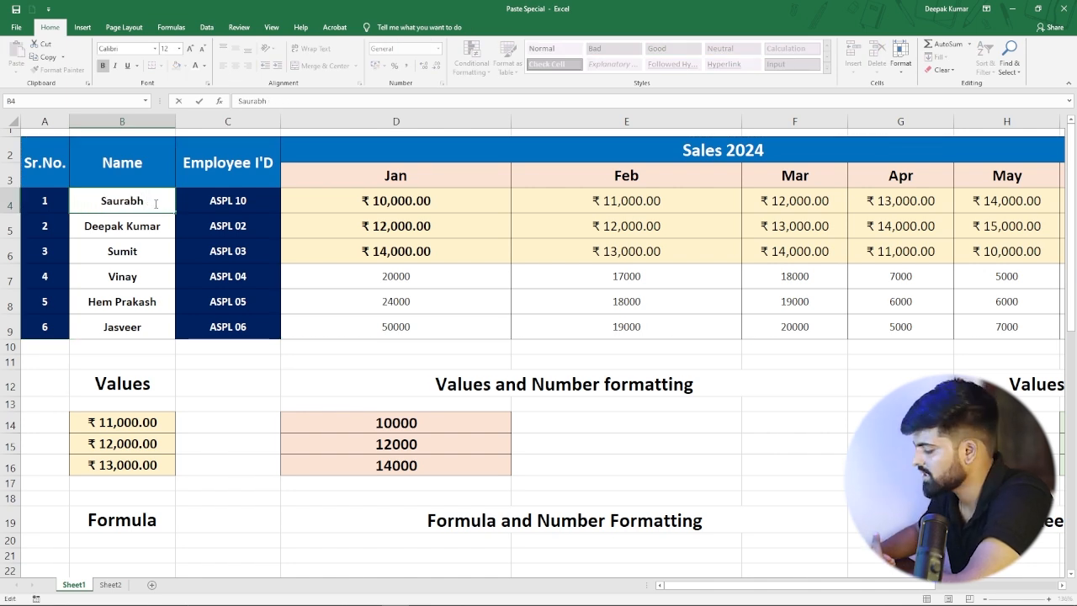
pyautogui.press('Return')
pyautogui.scroll(-4, 192, 166)
pyautogui.scroll(-1, 244, 269)
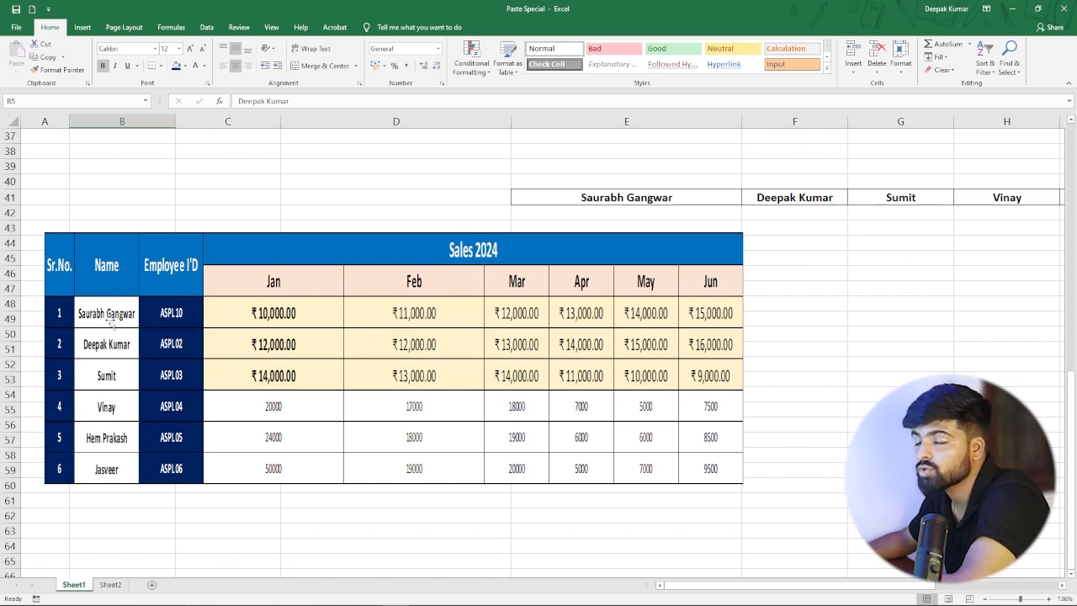
# Step: Copy the Sr.No., Name and Employee I'D columns of the sales table (A2:C9) and paste them as a linked picture at C64
pyautogui.scroll(6, 346, 307)
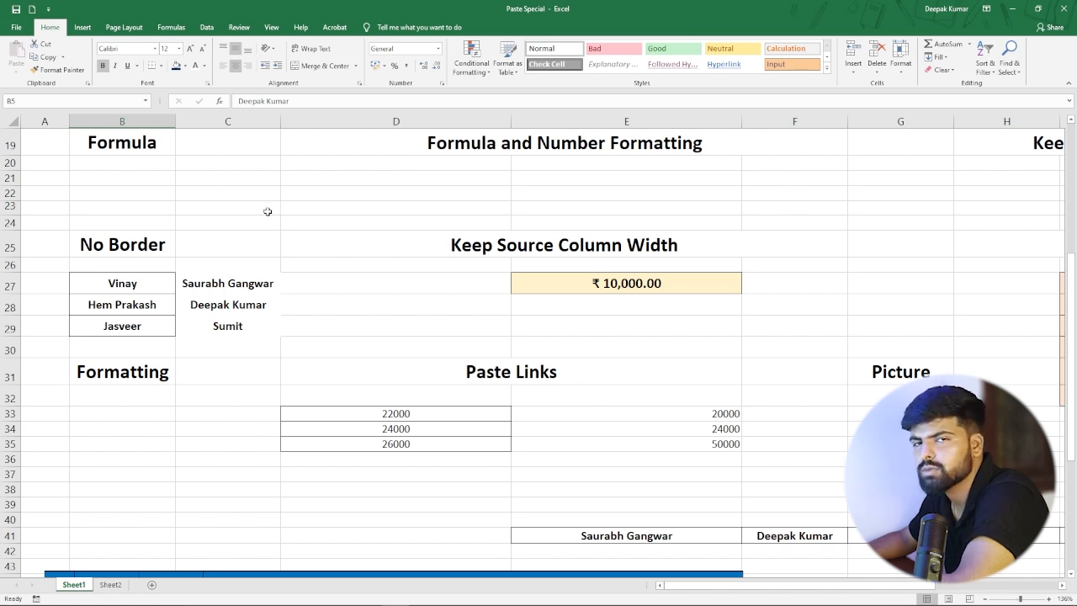
pyautogui.scroll(6, 258, 248)
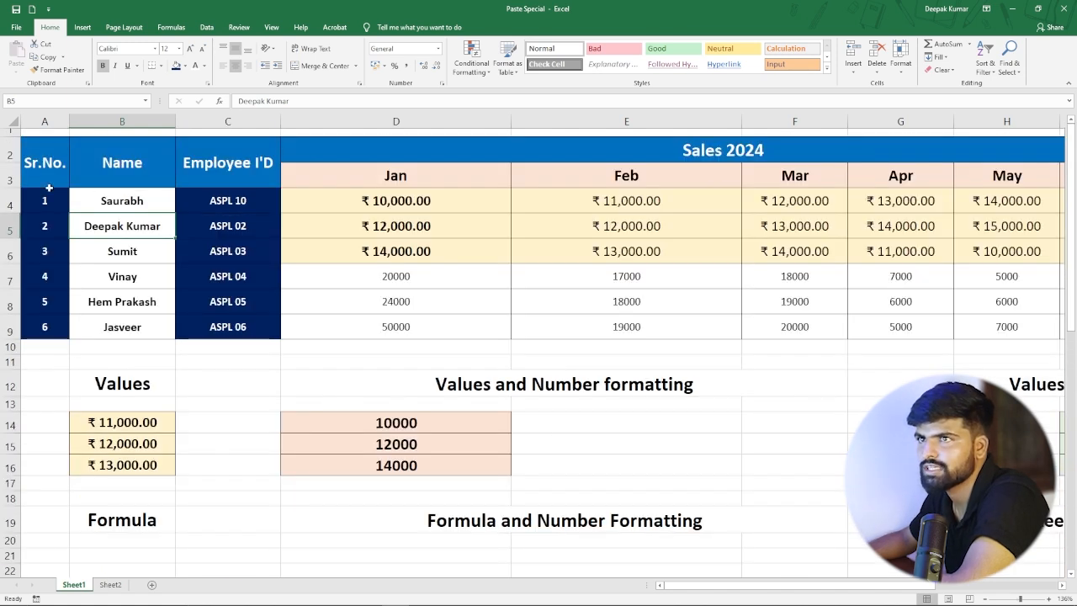
pyautogui.moveTo(35, 160); pyautogui.dragTo(223, 326)
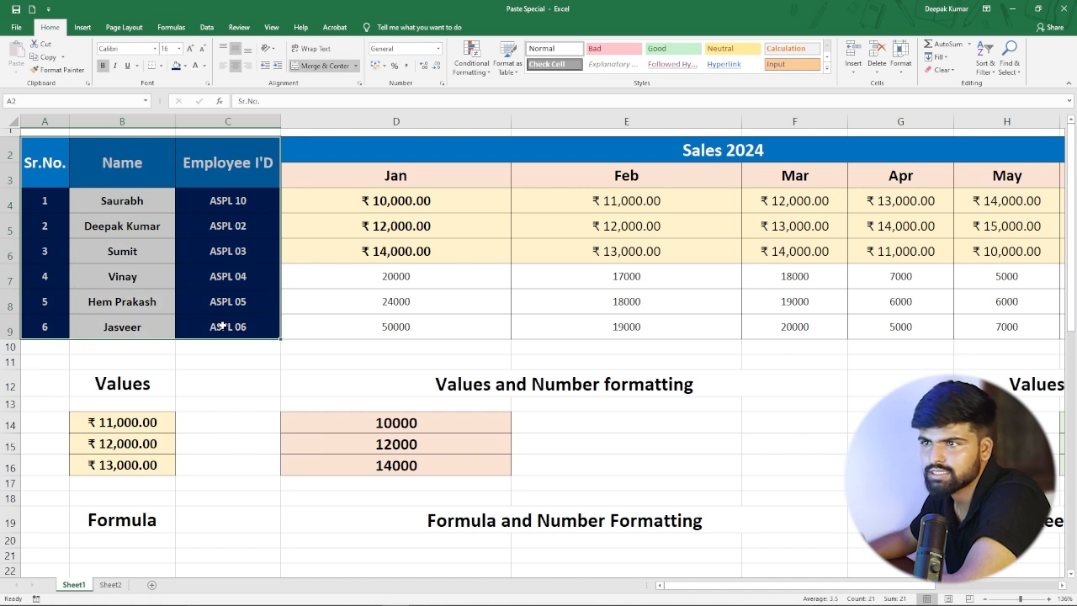
pyautogui.click(44, 56)
pyautogui.scroll(-5, 532, 259)
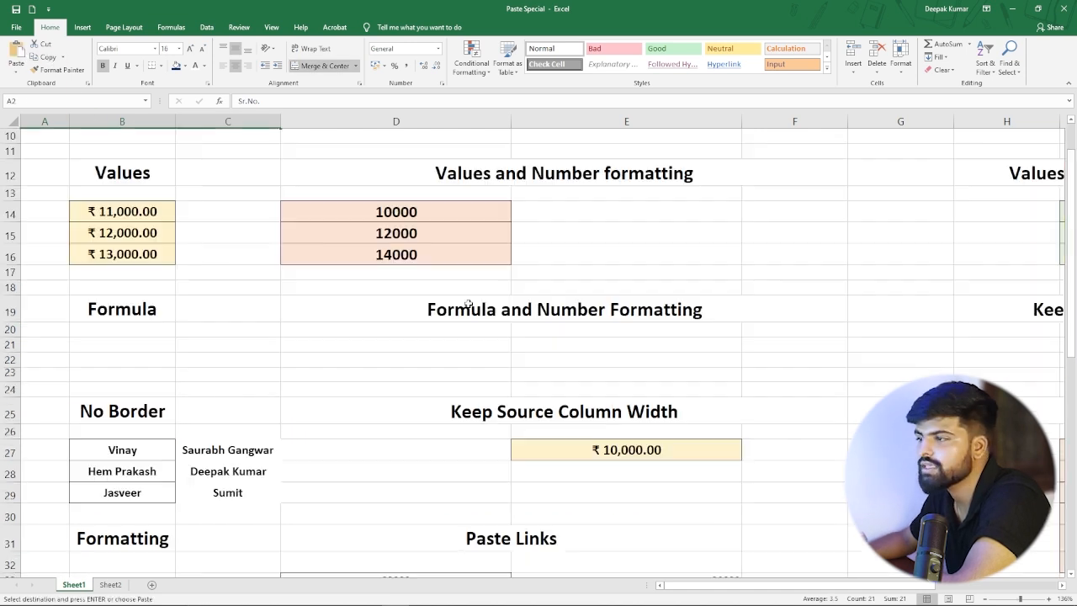
pyautogui.scroll(-11, 488, 264)
pyautogui.scroll(-2, 940, 272)
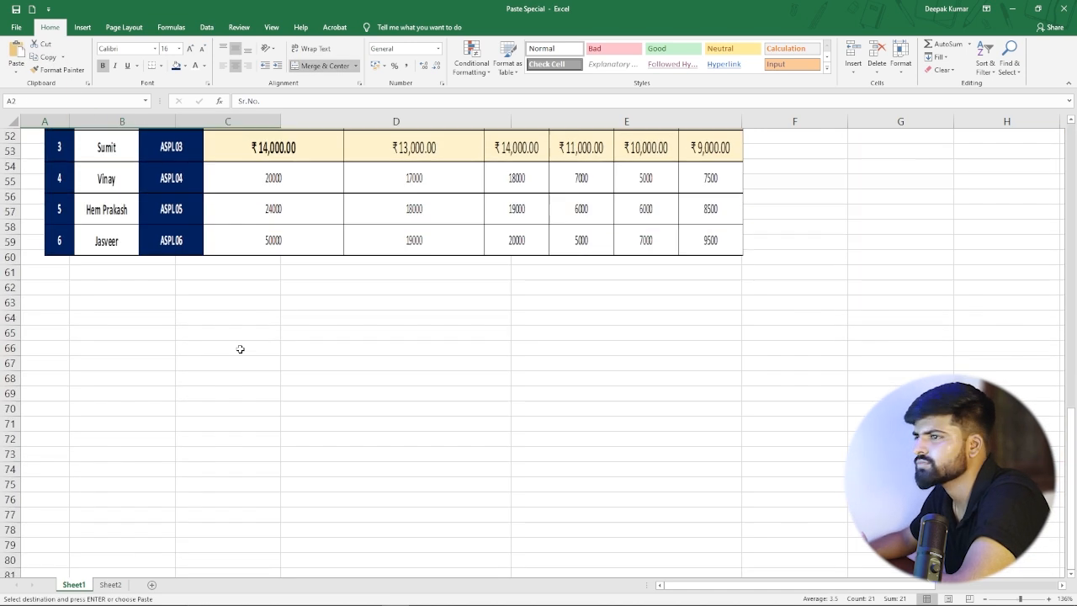
pyautogui.click(223, 324)
pyautogui.click(17, 71)
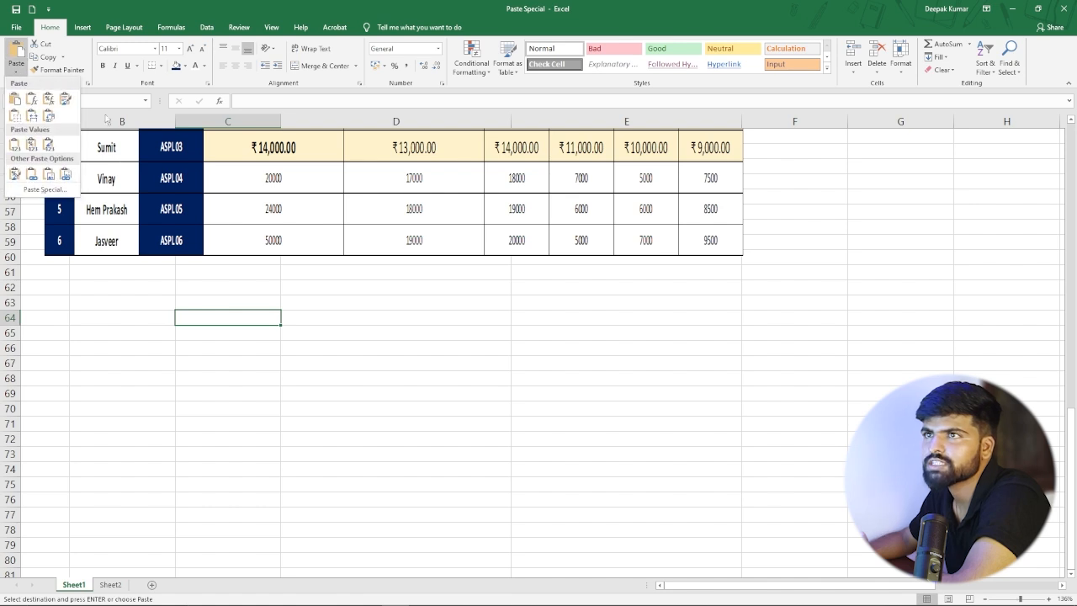
pyautogui.click(65, 175)
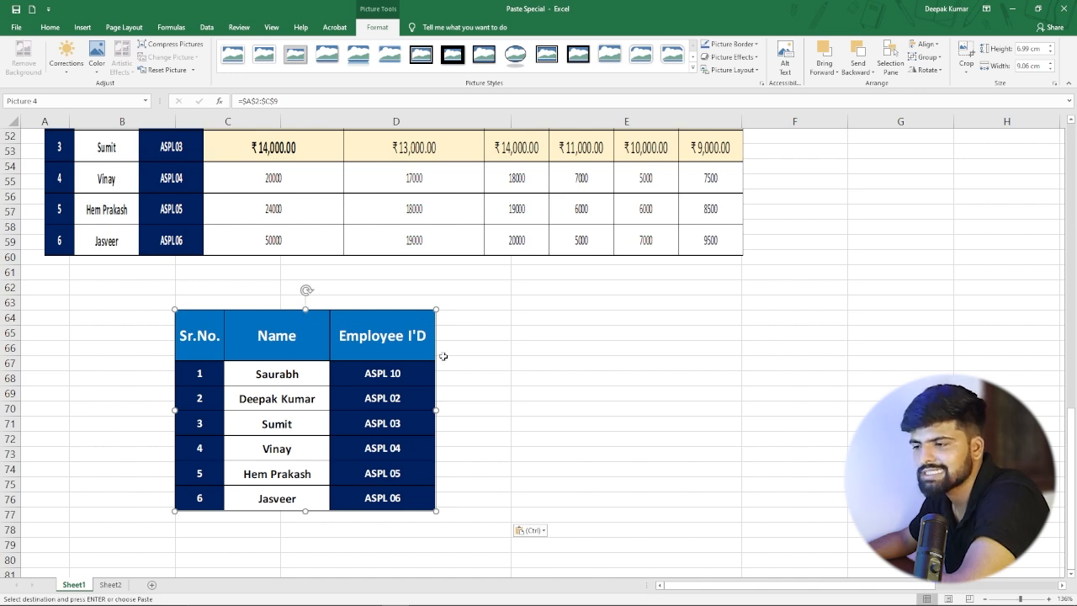
pyautogui.click(530, 393)
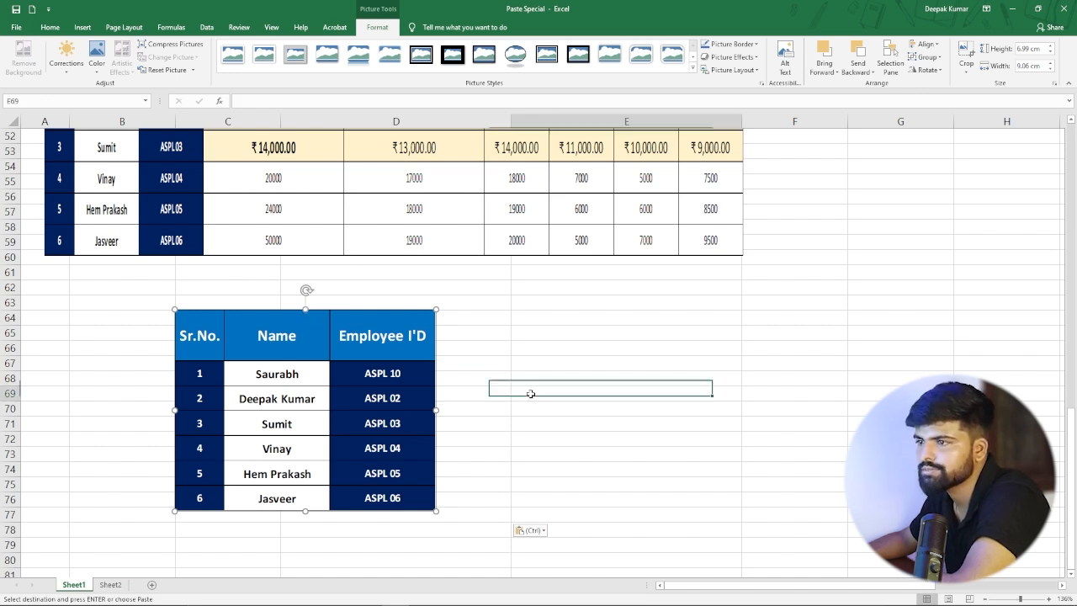
pyautogui.click(327, 322)
# Step: Replace the employee name in B7 with a different first name and check row 4 of the linked picture
pyautogui.scroll(11, 245, 247)
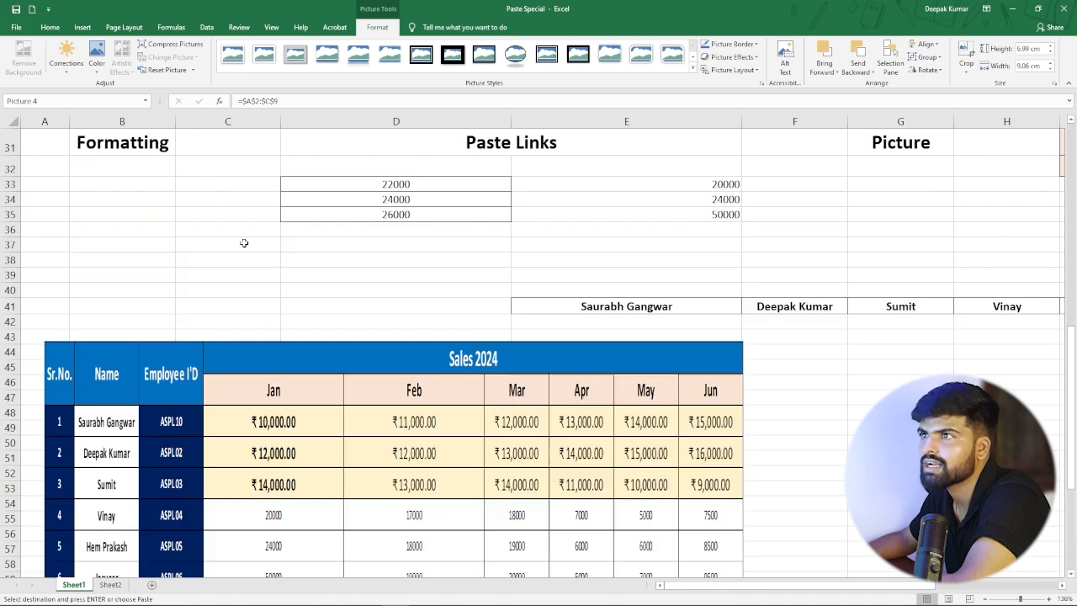
pyautogui.scroll(6, 244, 243)
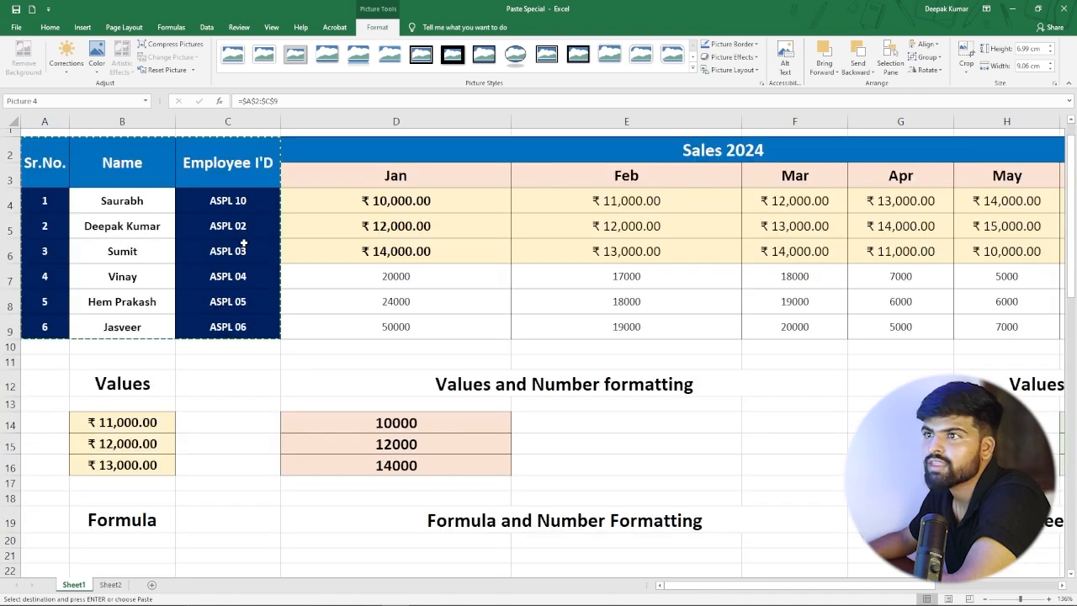
pyautogui.click(144, 278)
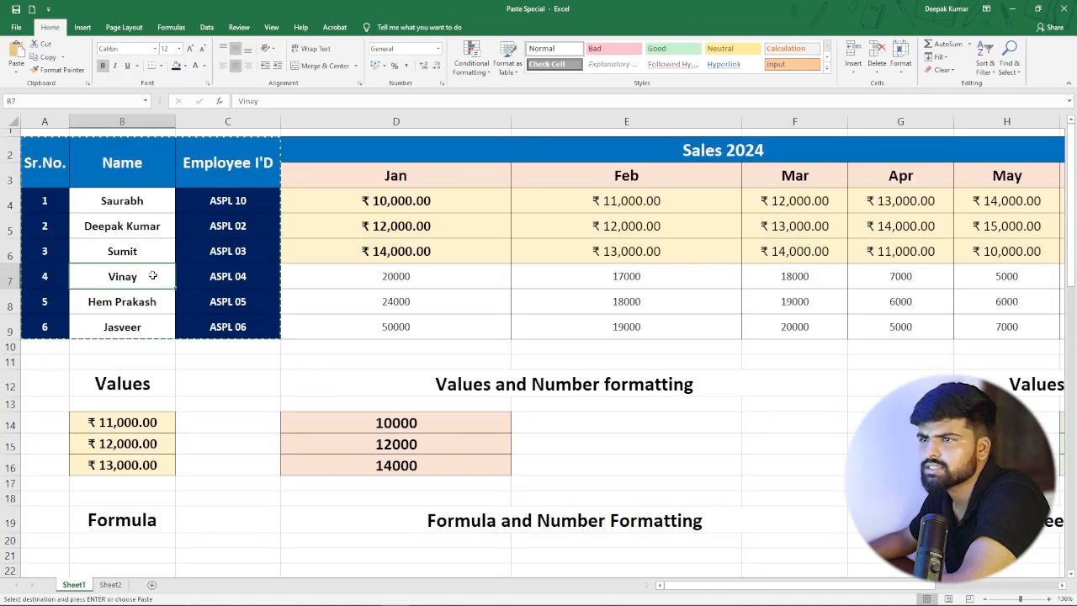
pyautogui.doubleClick(151, 276)
pyautogui.press('BackSpace')
pyautogui.press('BackSpace')
pyautogui.press('BackSpace')
pyautogui.press('BackSpace')
pyautogui.press('BackSpace')
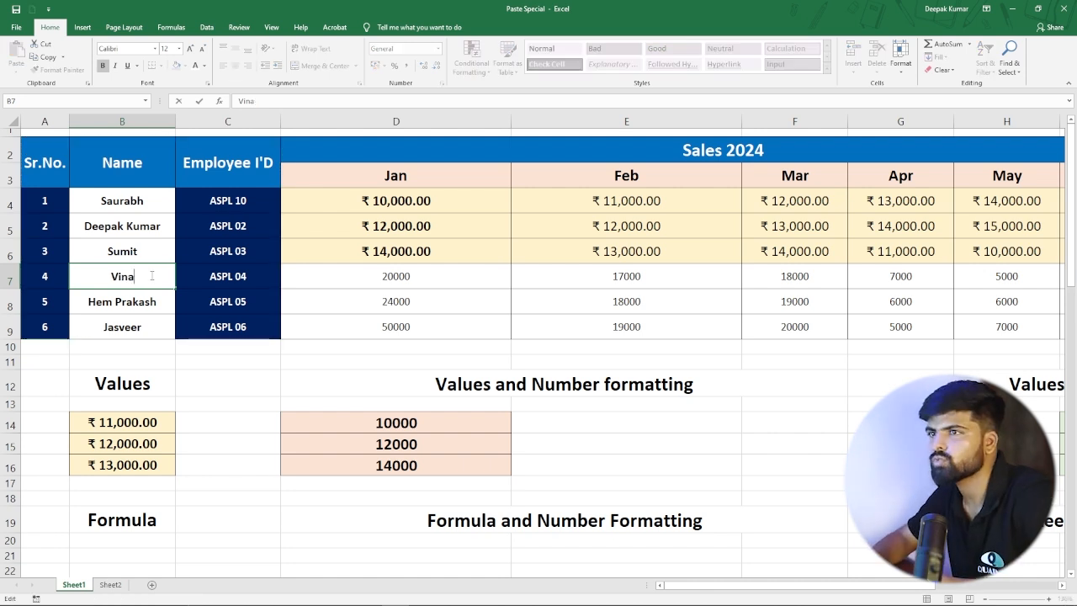
pyautogui.write('Ankit')
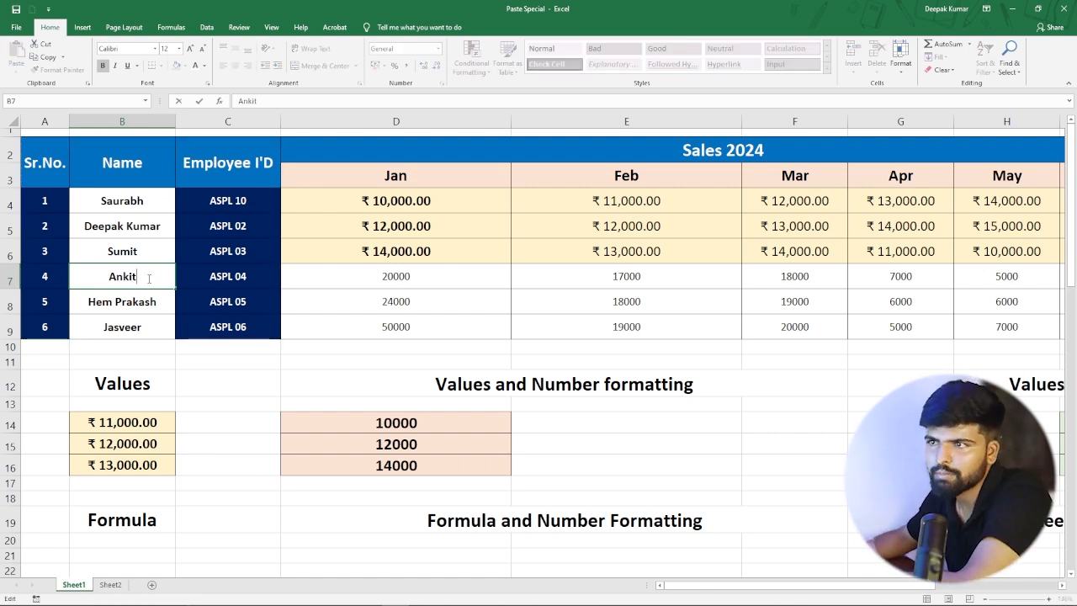
pyautogui.press('Return')
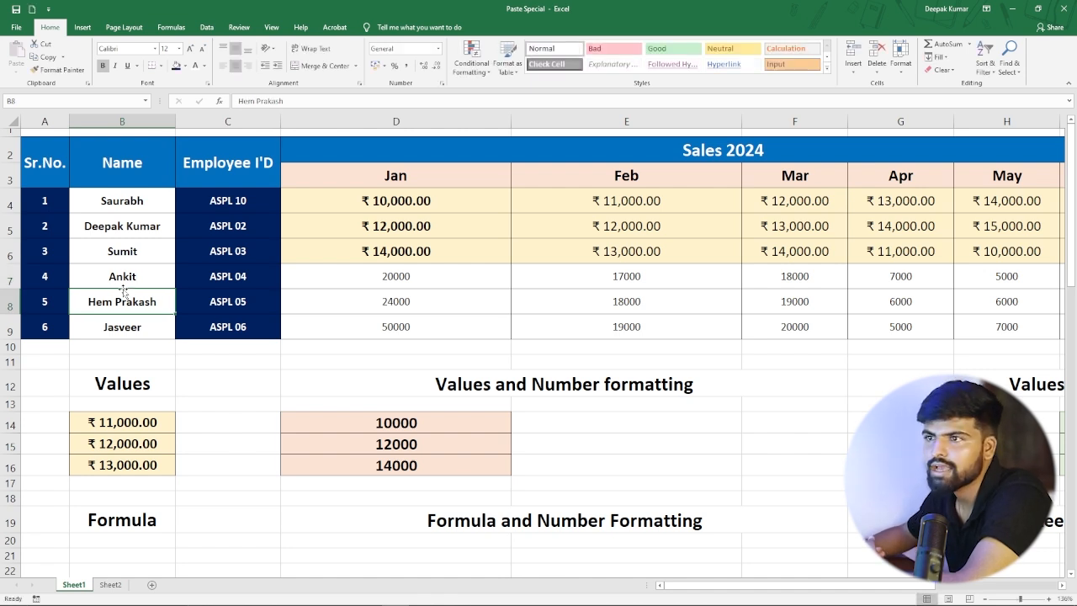
pyautogui.scroll(-17, 201, 289)
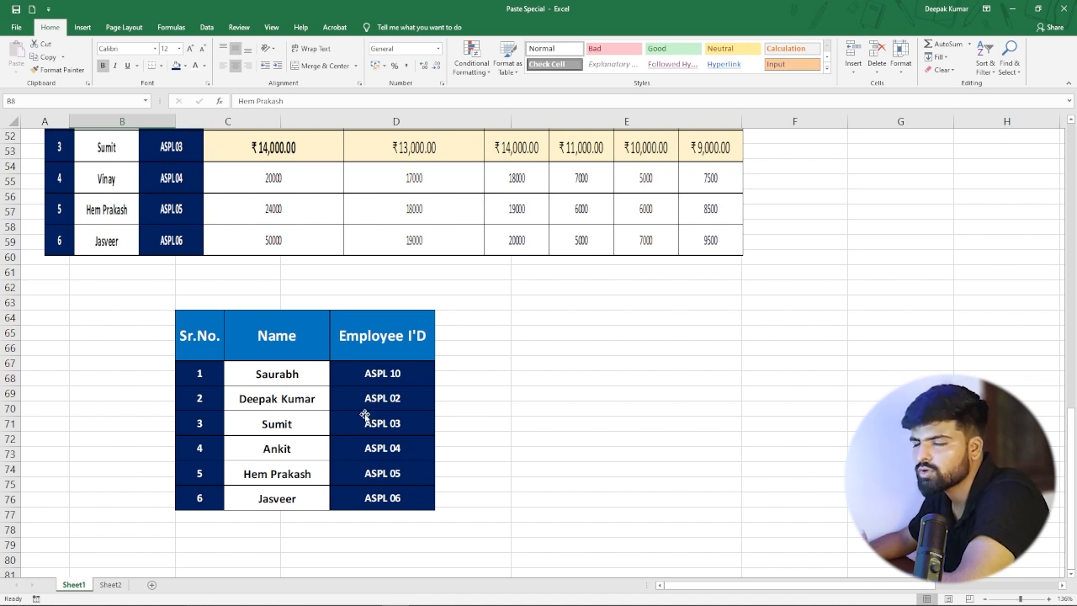
pyautogui.scroll(4, 349, 361)
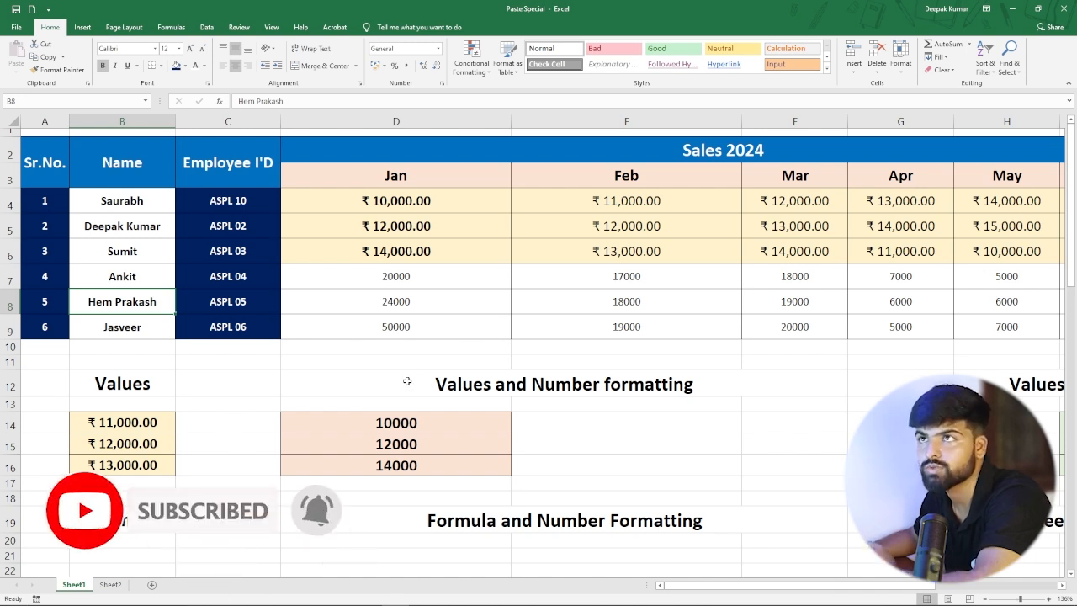
pyautogui.click(80, 27)
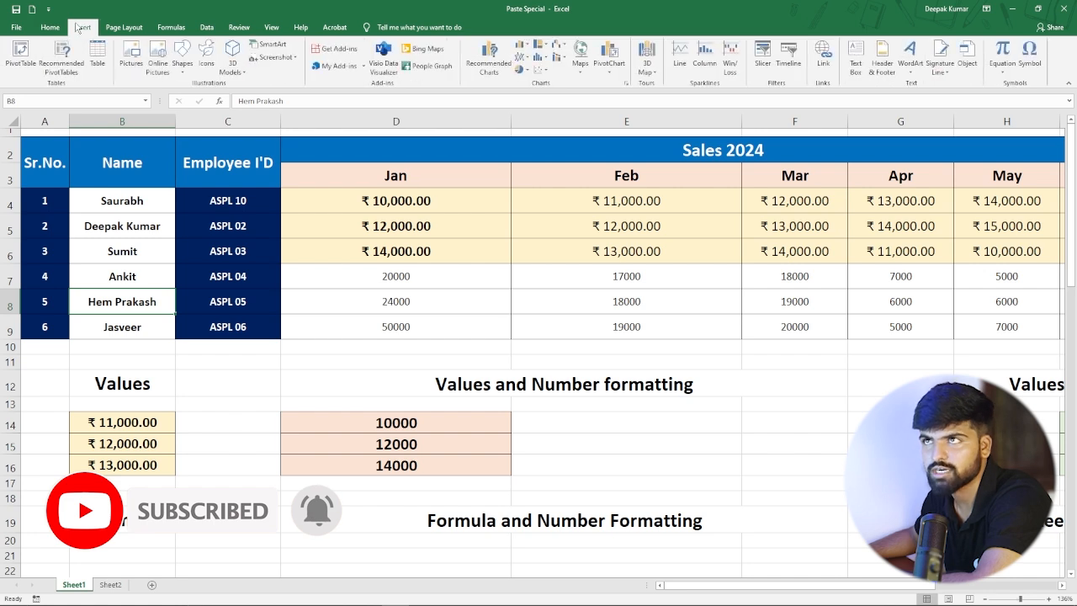